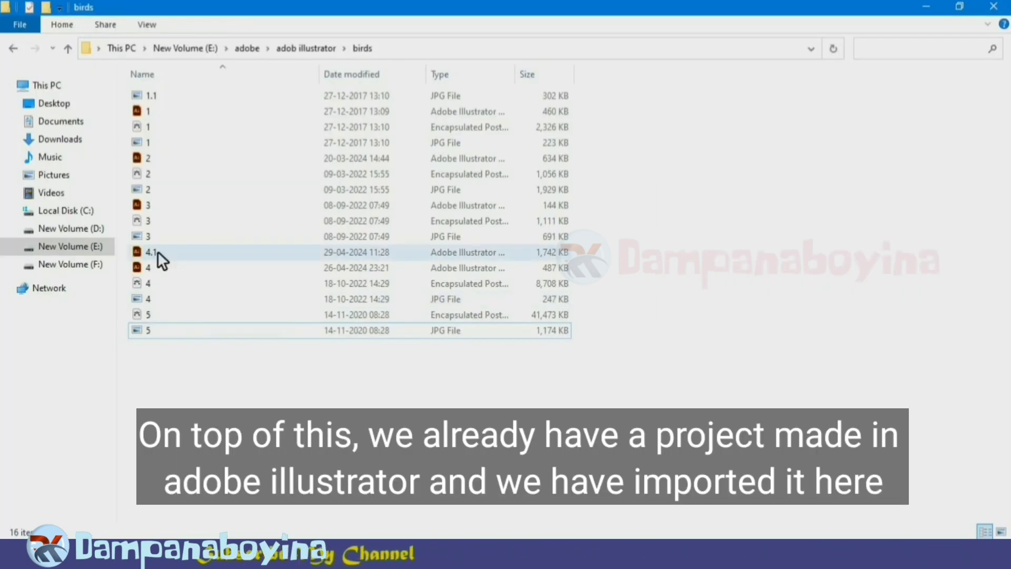
Import all layers of the Illustrator file 4.1 from the birds folder onto the stage as Animate layers, and deselect the artwork
{"action": "left_click", "coordinate": [157, 251]}
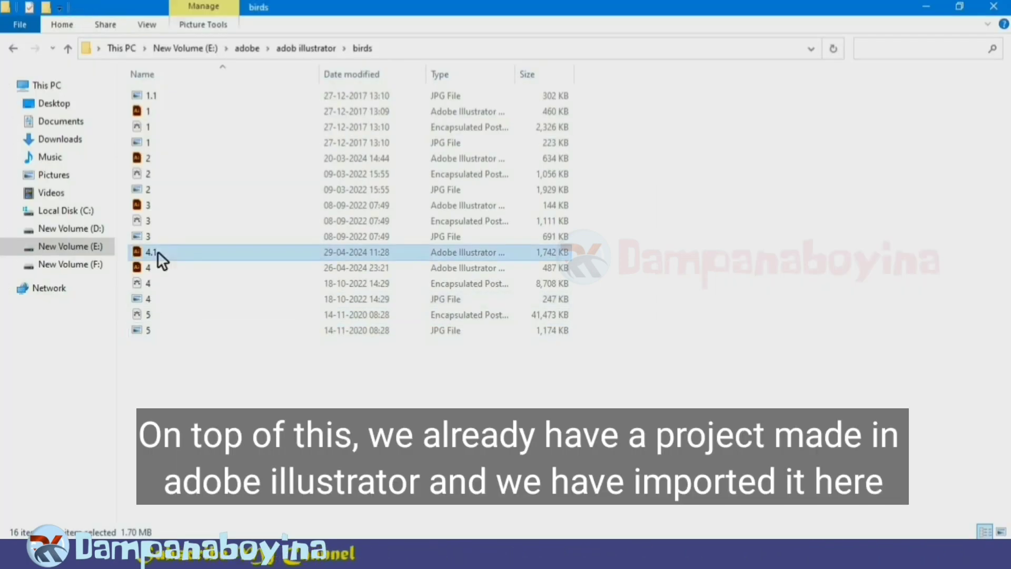
{"action": "left_click_drag", "start_coordinate": [193, 254], "coordinate": [371, 289]}
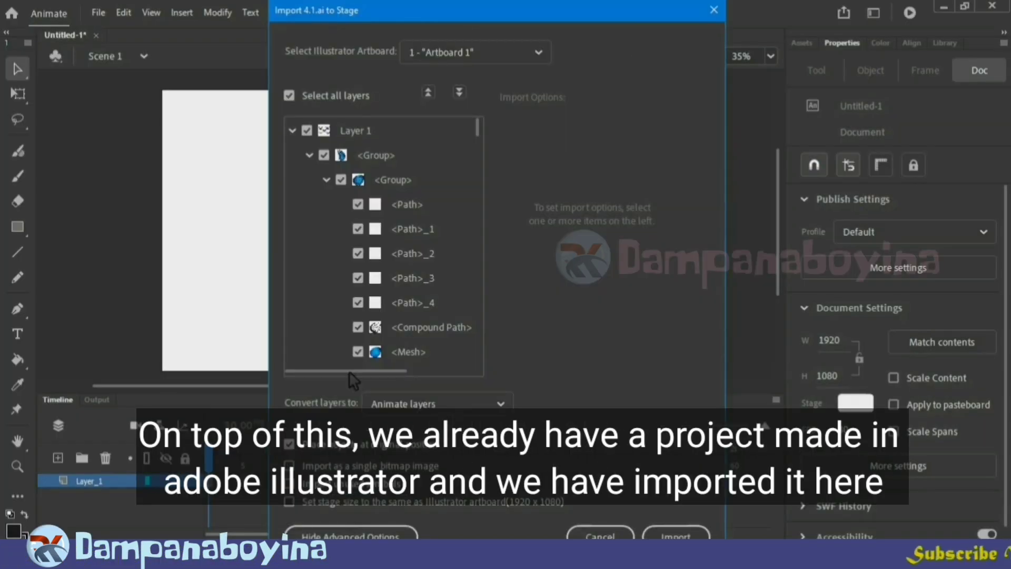
{"action": "key", "text": "Return"}
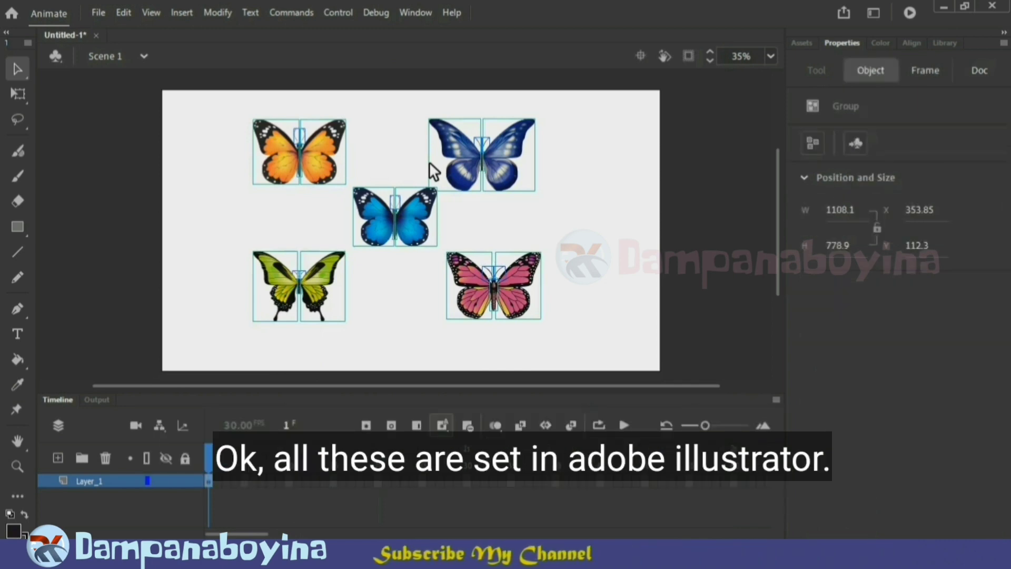
{"action": "left_click", "coordinate": [429, 162]}
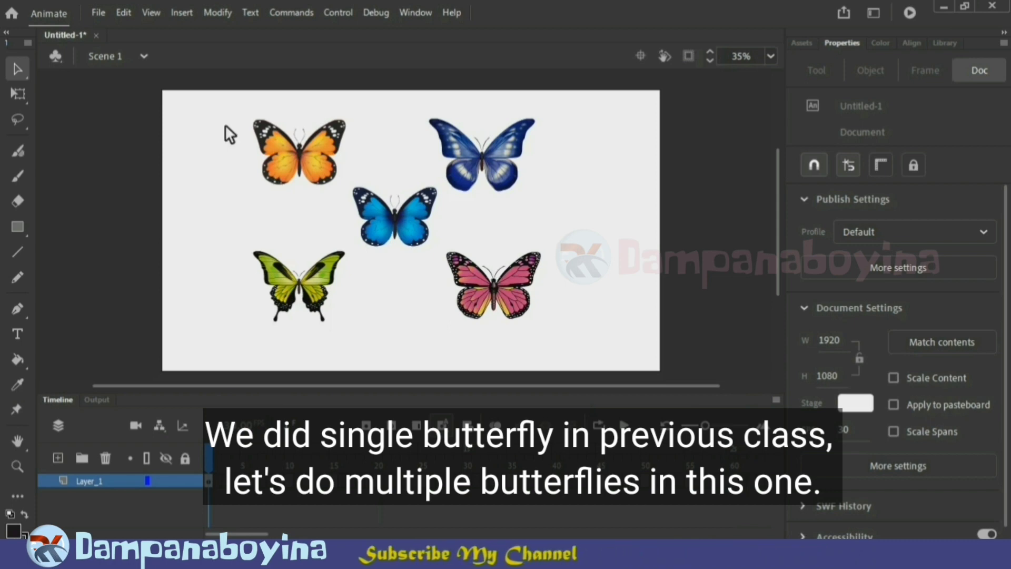
Convert the orange butterfly and the dark blue butterfly into separate graphic symbols with the default names
{"action": "left_click", "coordinate": [318, 168]}
{"action": "left_click", "coordinate": [248, 119]}
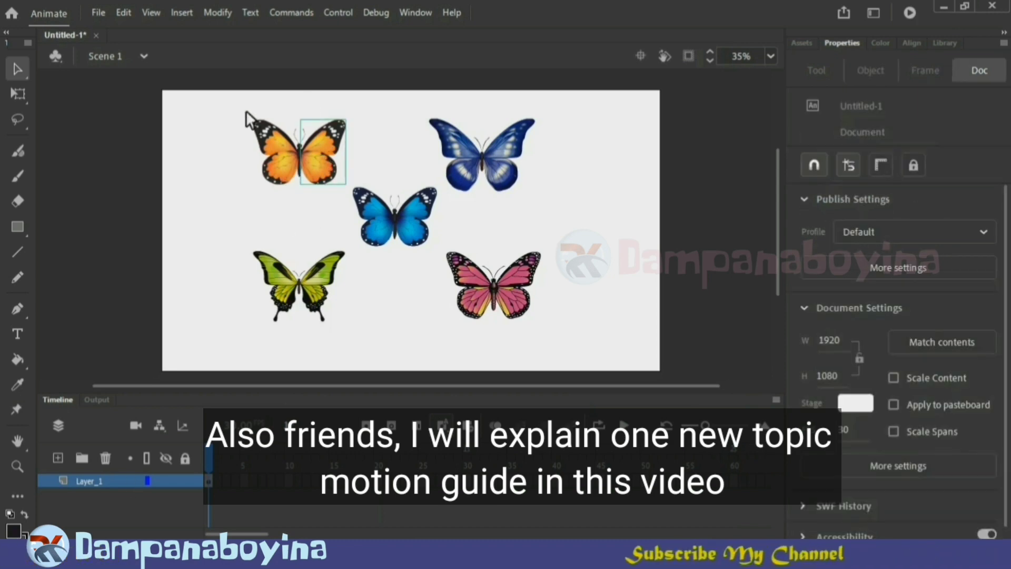
{"action": "left_click_drag", "start_coordinate": [244, 108], "coordinate": [346, 202]}
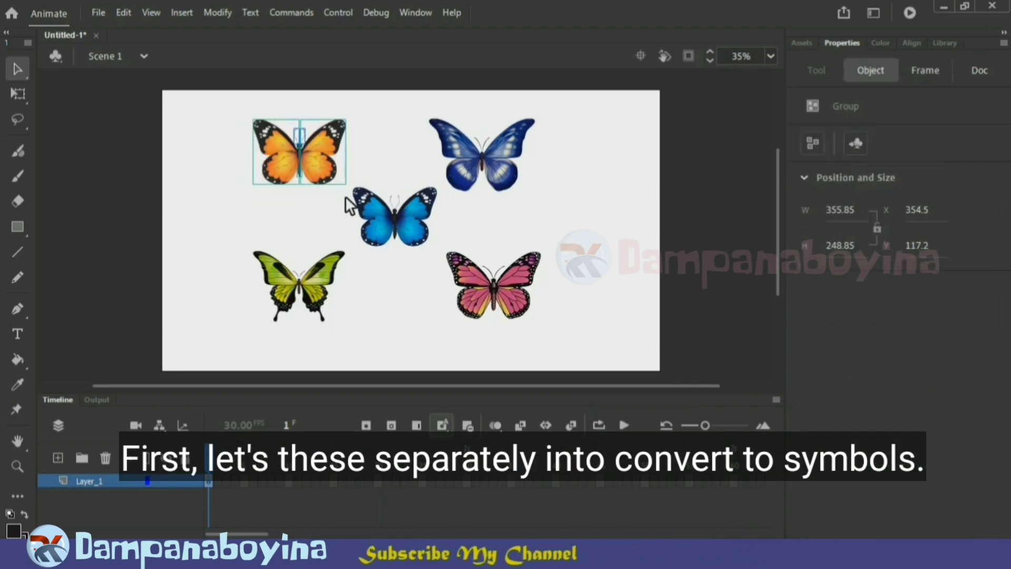
{"action": "key", "text": "F8"}
{"action": "left_click", "coordinate": [611, 112]}
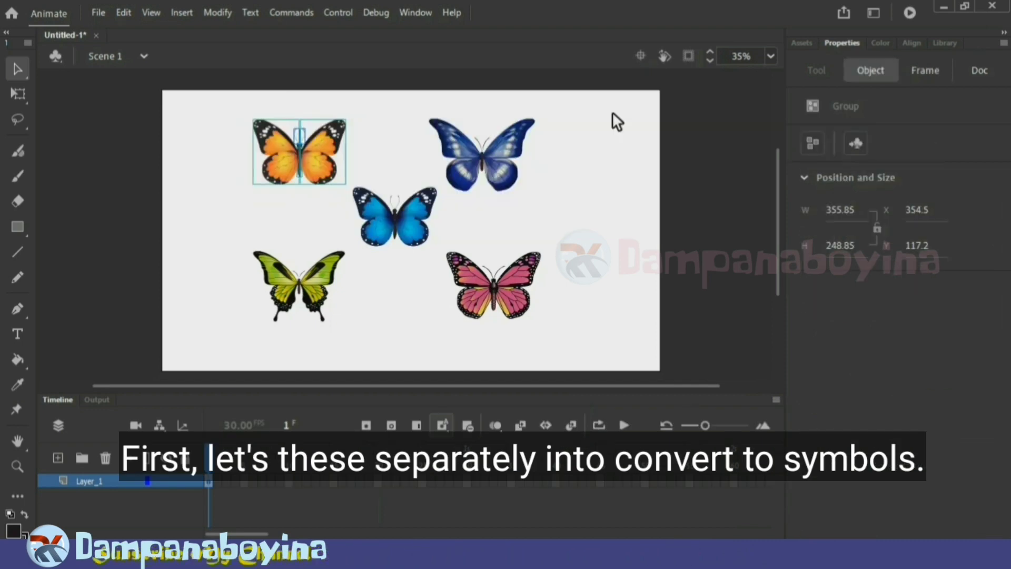
{"action": "left_click_drag", "start_coordinate": [420, 111], "coordinate": [526, 194]}
{"action": "key", "text": "F8"}
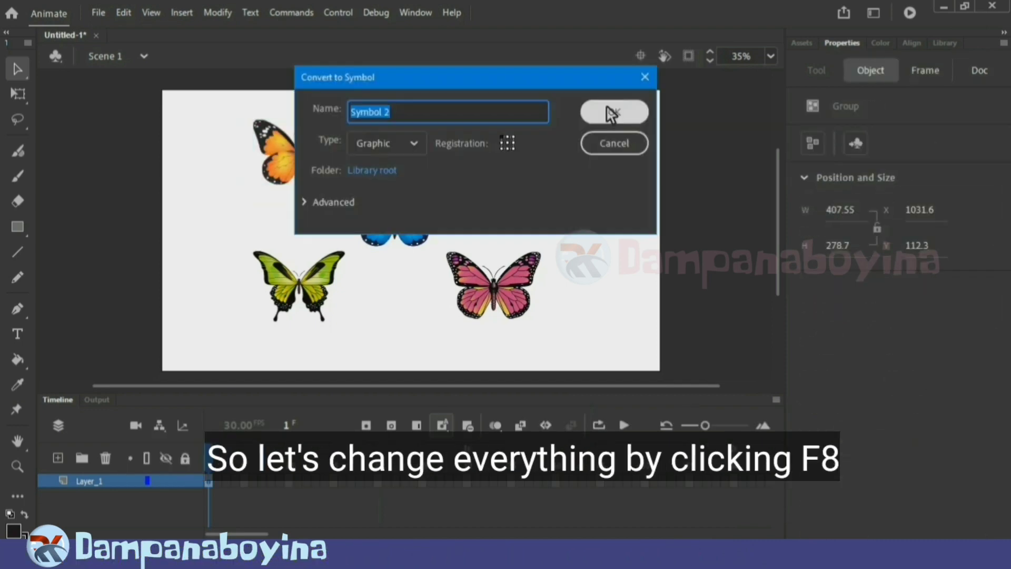
{"action": "left_click", "coordinate": [611, 112]}
Convert the light blue, green and pink butterflies each into its own graphic symbol with the default name
{"action": "left_click_drag", "start_coordinate": [343, 181], "coordinate": [418, 252]}
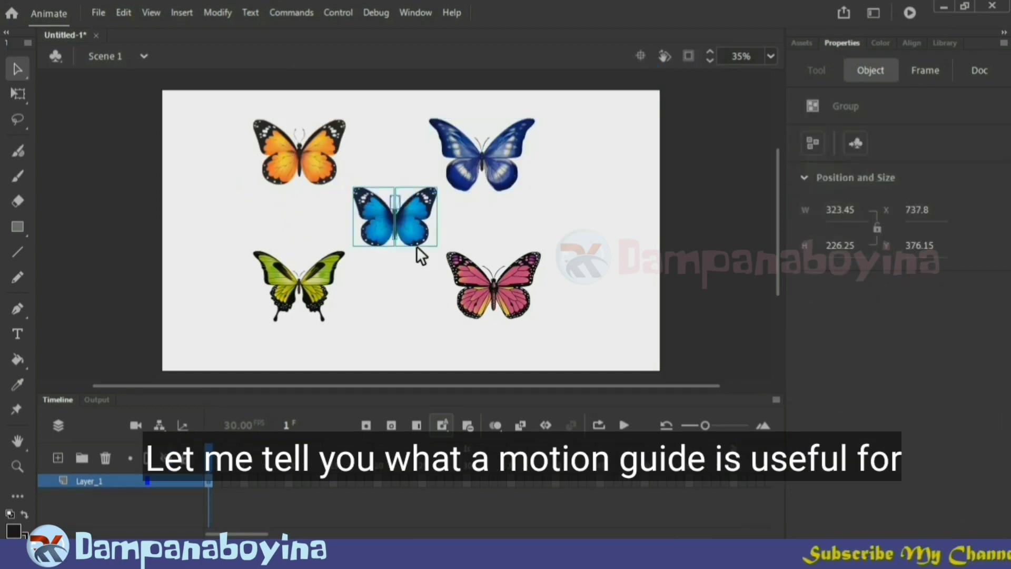
{"action": "key", "text": "F8"}
{"action": "left_click", "coordinate": [636, 117]}
{"action": "left_click_drag", "start_coordinate": [239, 235], "coordinate": [343, 330]}
{"action": "key", "text": "F8"}
{"action": "left_click", "coordinate": [605, 116]}
{"action": "left_click_drag", "start_coordinate": [445, 253], "coordinate": [557, 332]}
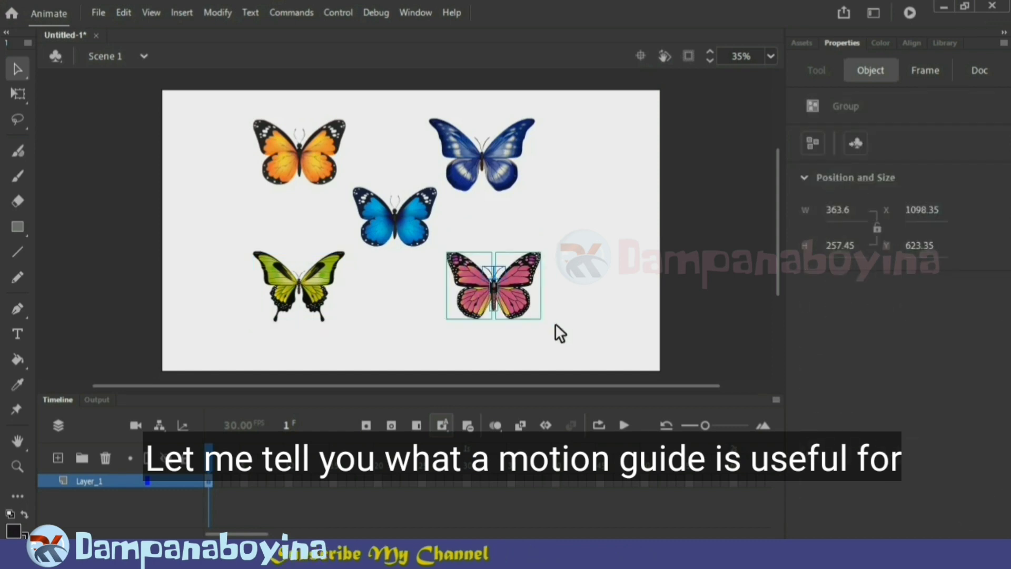
{"action": "key", "text": "F8"}
{"action": "left_click", "coordinate": [609, 114]}
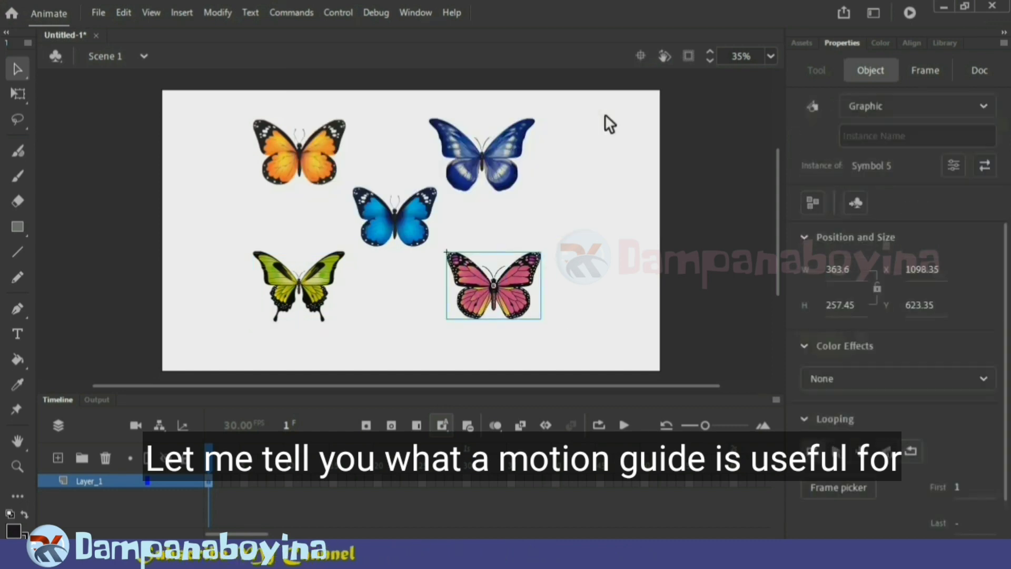
{"action": "left_click", "coordinate": [620, 276]}
Distribute all five butterfly symbols to separate layers and enlarge the timeline to show every layer
{"action": "left_click_drag", "start_coordinate": [232, 111], "coordinate": [599, 331]}
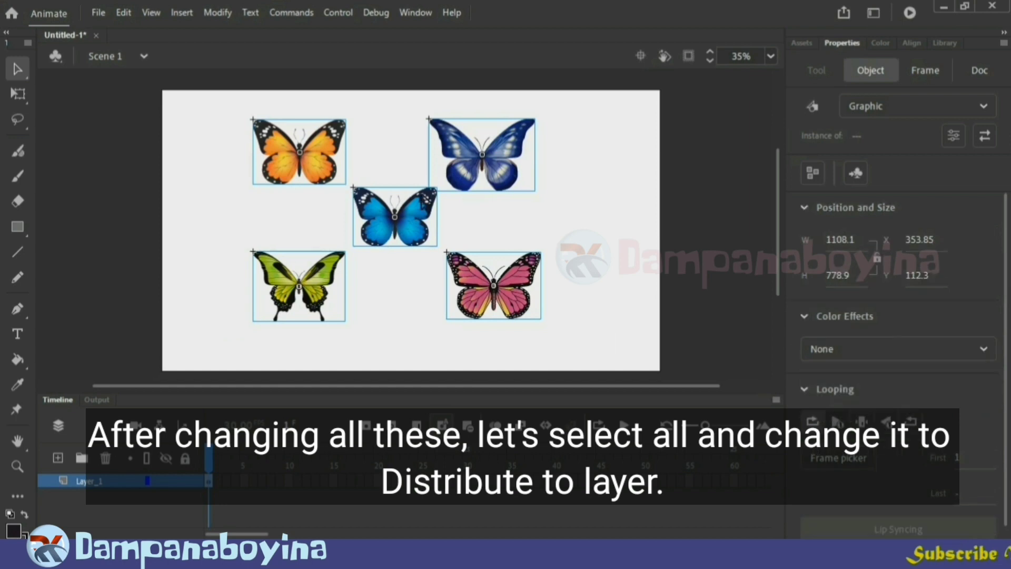
{"action": "right_click", "coordinate": [413, 216]}
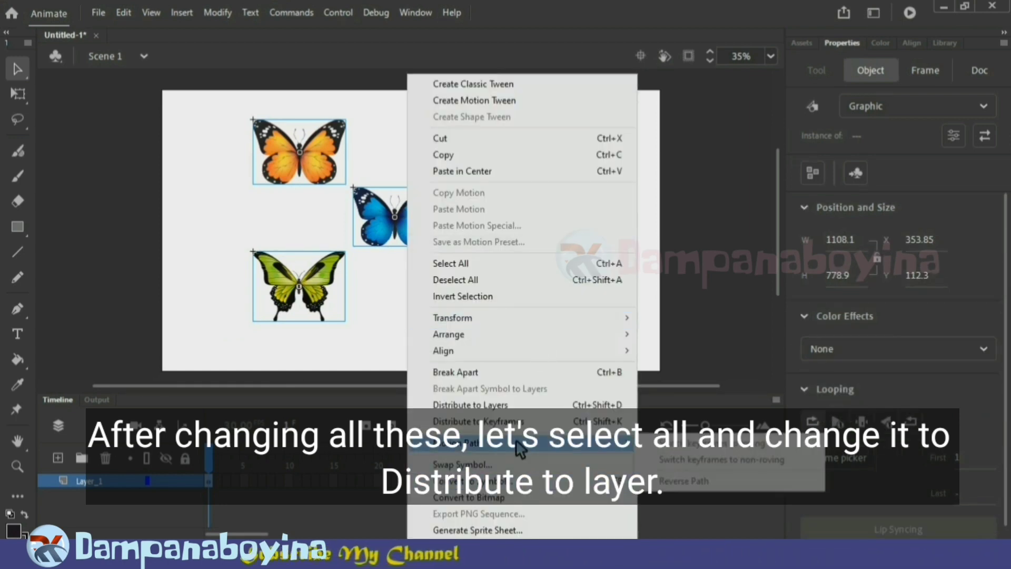
{"action": "left_click", "coordinate": [516, 406]}
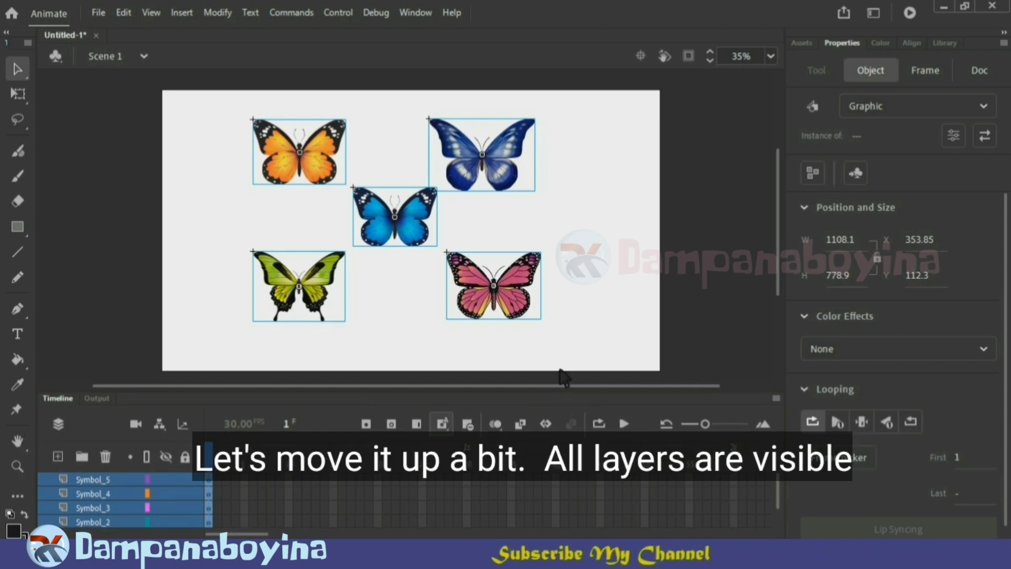
{"action": "left_click_drag", "start_coordinate": [561, 395], "coordinate": [568, 360]}
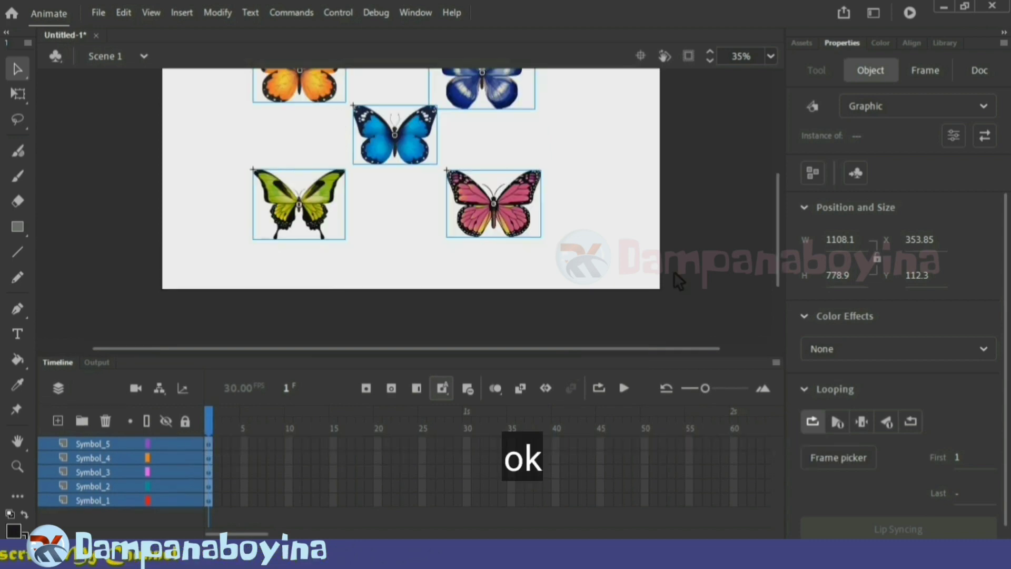
{"action": "scroll", "coordinate": [779, 200], "scroll_direction": "down", "scroll_amount": 3}
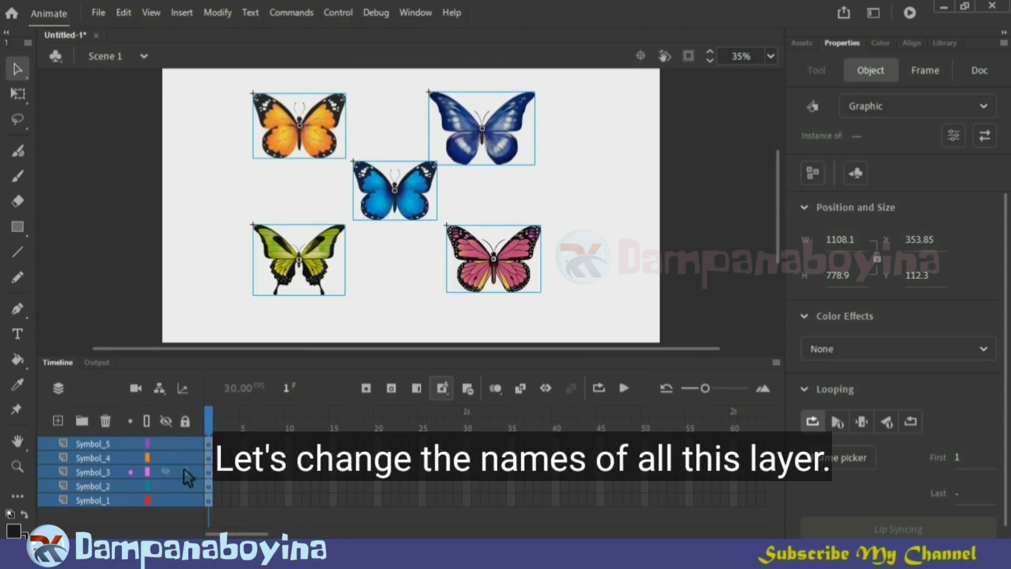
Rename the orange butterfly's layer to butterfly 1 and accept the corrected layer name
{"action": "left_click", "coordinate": [221, 143]}
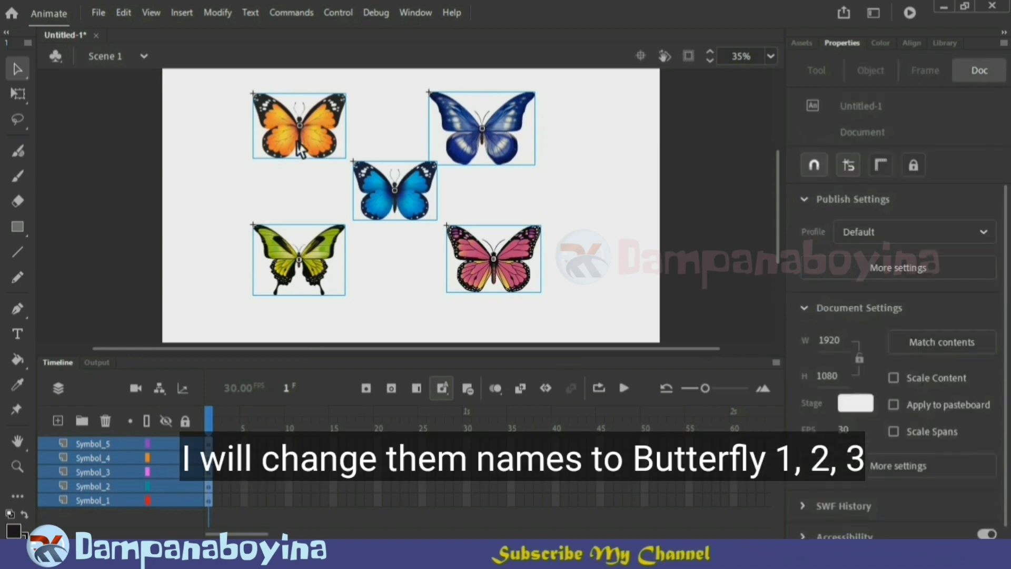
{"action": "left_click", "coordinate": [109, 501]}
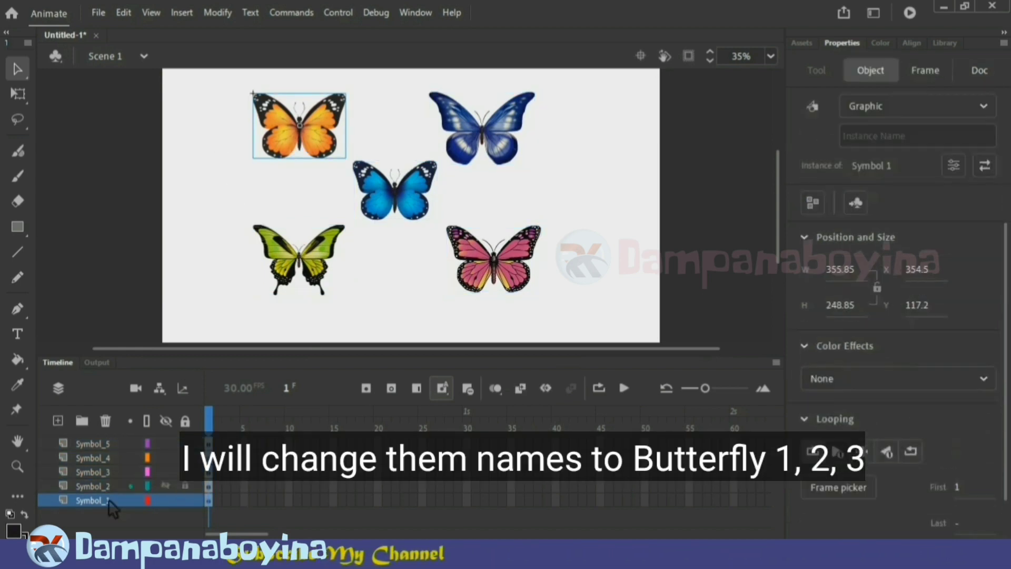
{"action": "left_click", "coordinate": [94, 503]}
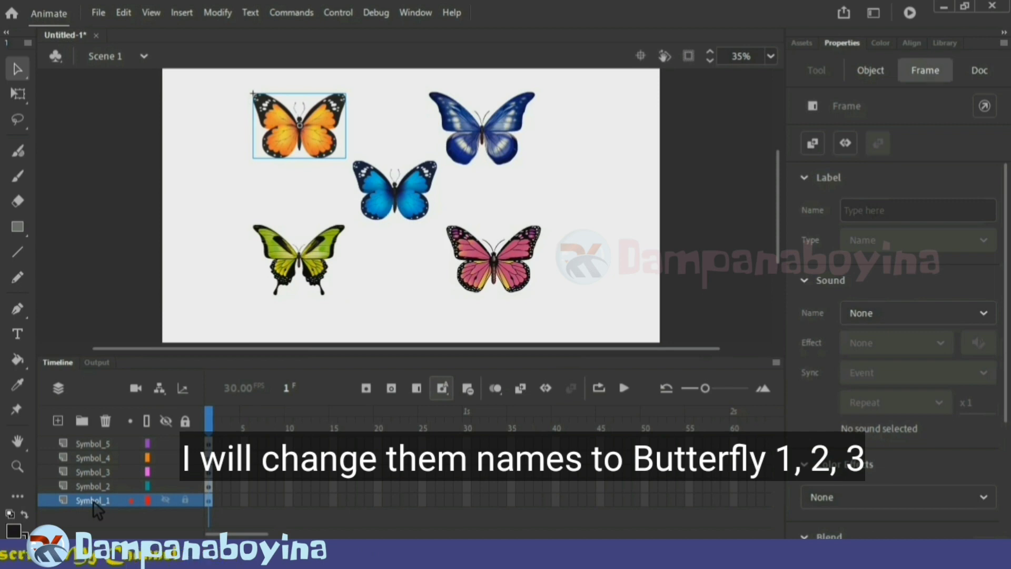
{"action": "double_click", "coordinate": [95, 501]}
{"action": "type", "text": "bu"}
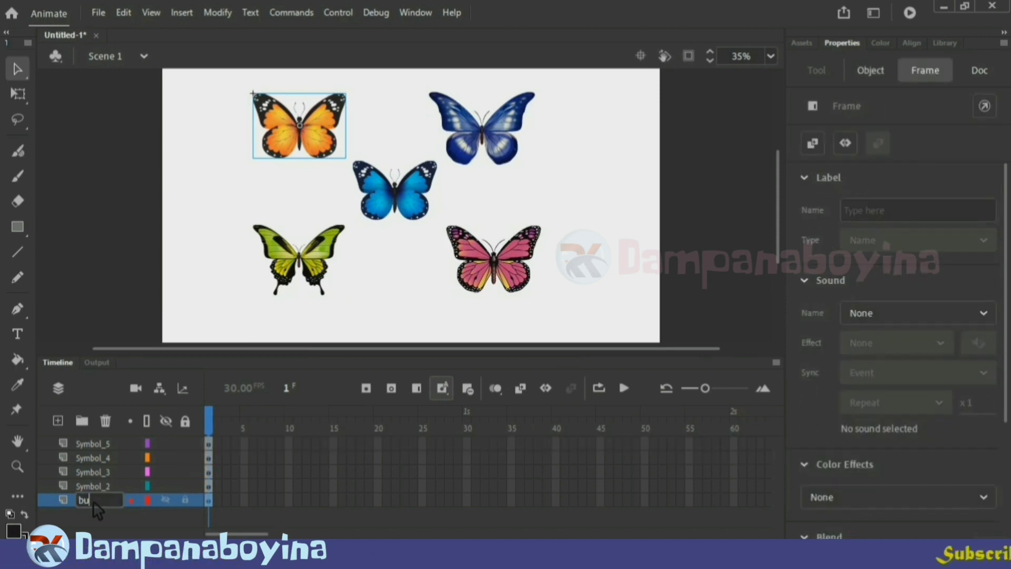
{"action": "type", "text": "tterf"}
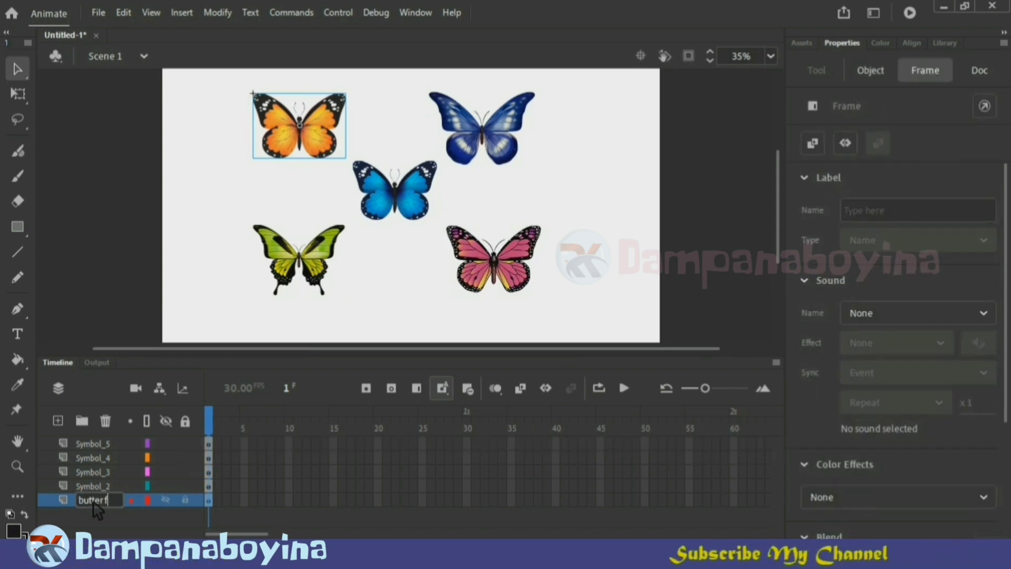
{"action": "type", "text": "ly 1"}
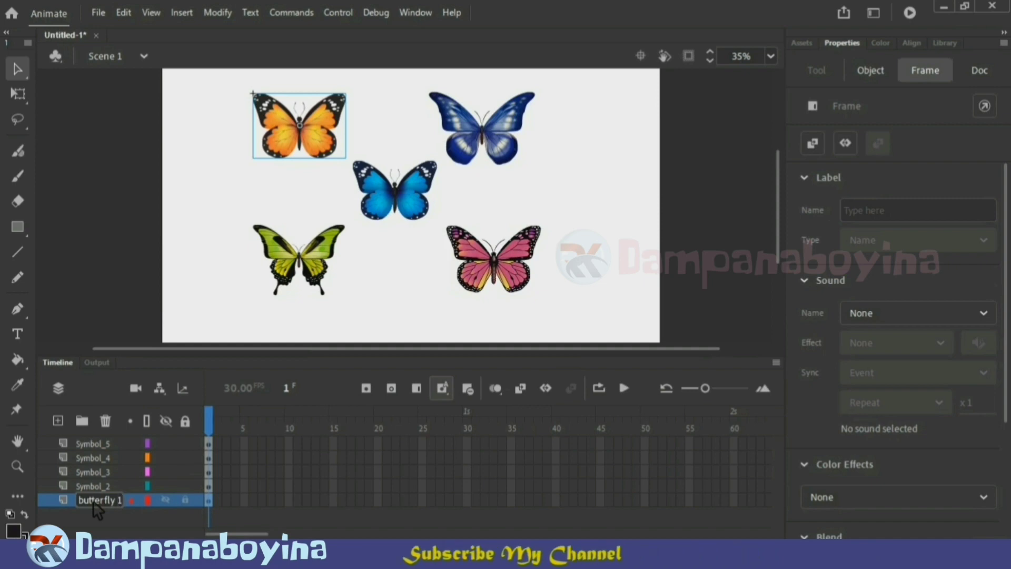
{"action": "key", "text": "Return"}
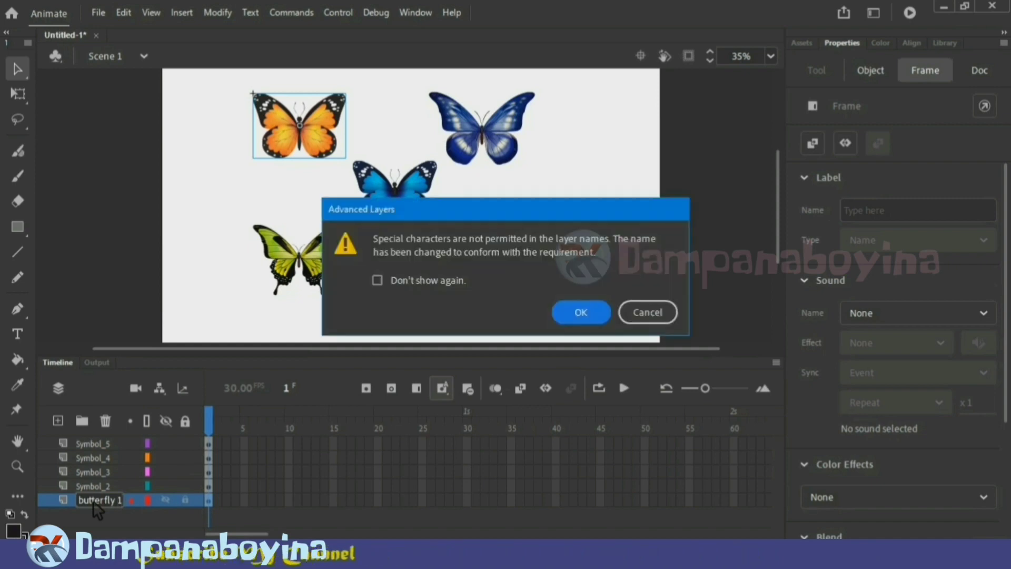
{"action": "left_click", "coordinate": [590, 314]}
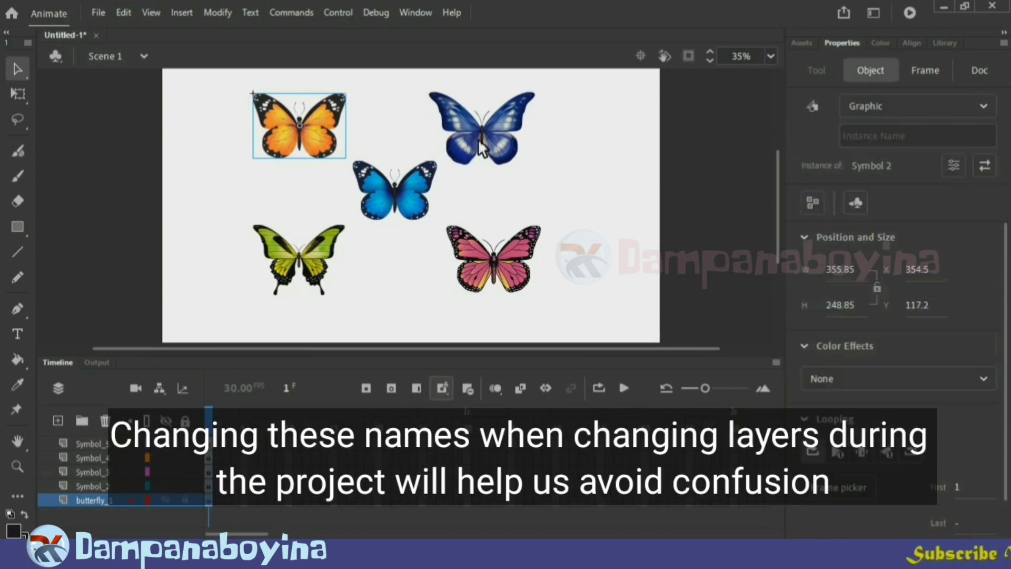
Rename the dark blue butterfly's layer to butterfly_2 and the light blue butterfly's layer to butterfly_3
{"action": "left_click", "coordinate": [485, 153]}
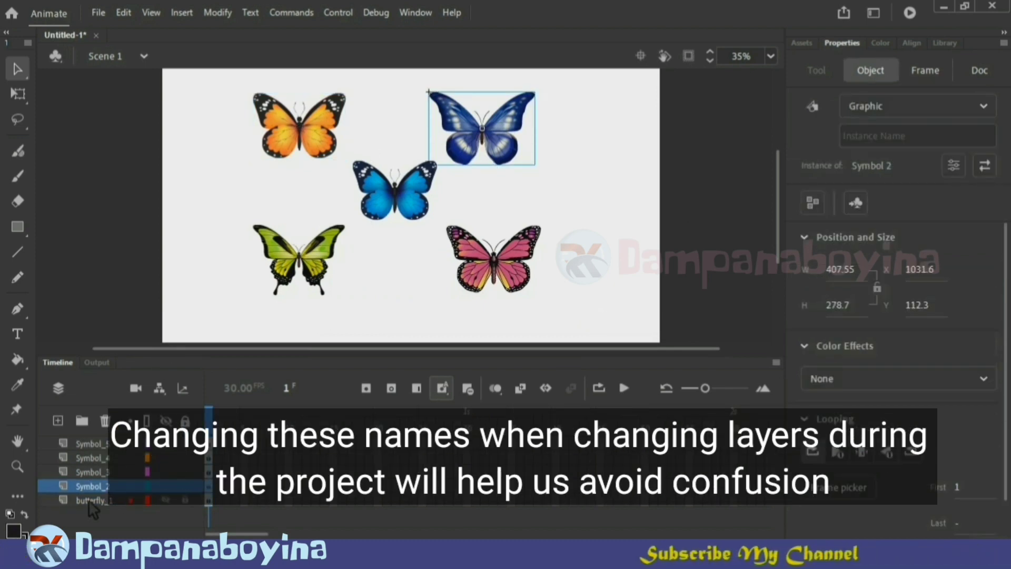
{"action": "left_click", "coordinate": [101, 501]}
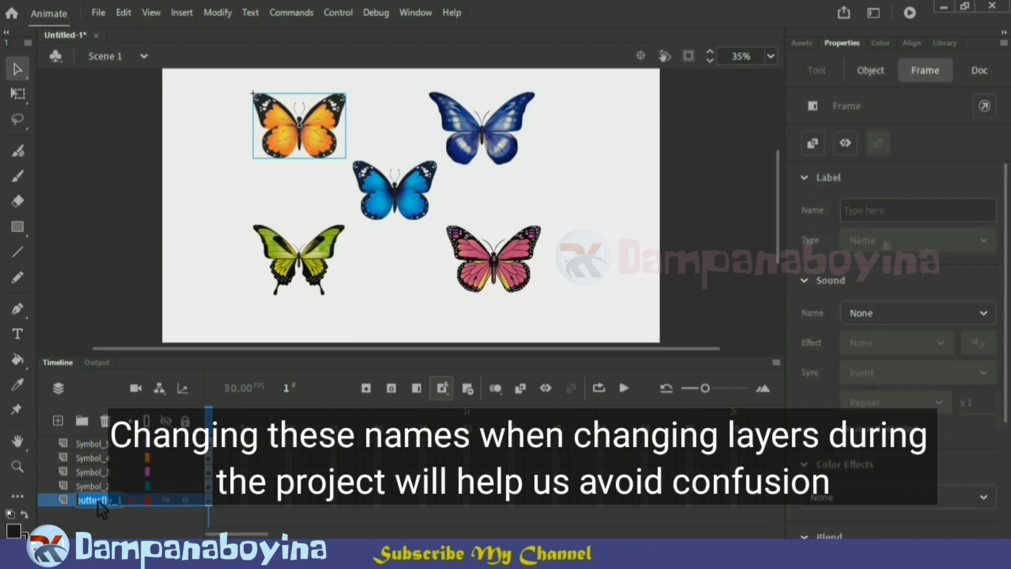
{"action": "left_click", "coordinate": [98, 487]}
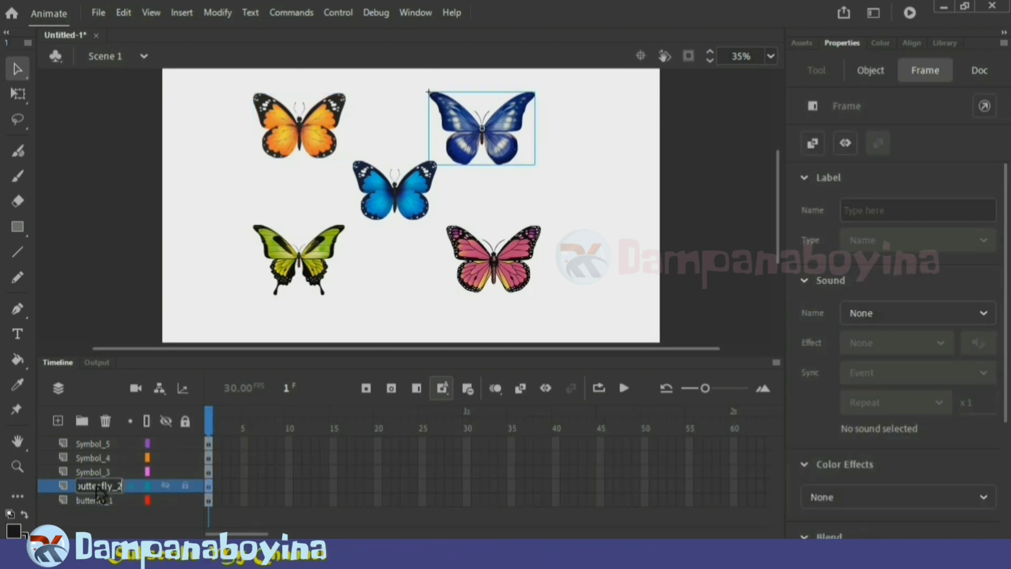
{"action": "double_click", "coordinate": [103, 473]}
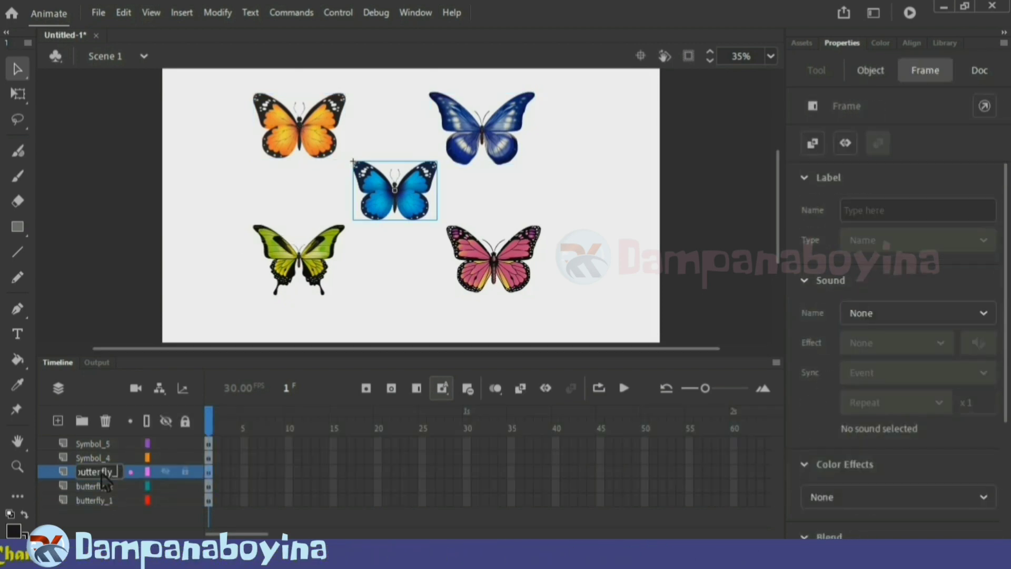
Rename the green butterfly's layer to butterfly_4 and the pink butterfly's layer to butterfly_5
{"action": "double_click", "coordinate": [103, 458]}
{"action": "type", "text": "butterfly_4"}
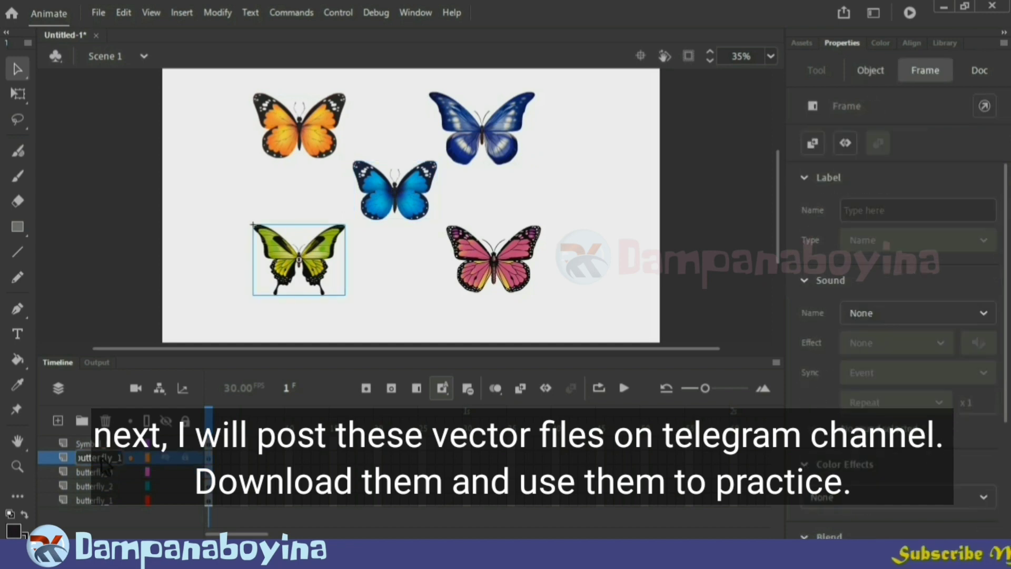
{"action": "double_click", "coordinate": [104, 446]}
{"action": "type", "text": "butt"}
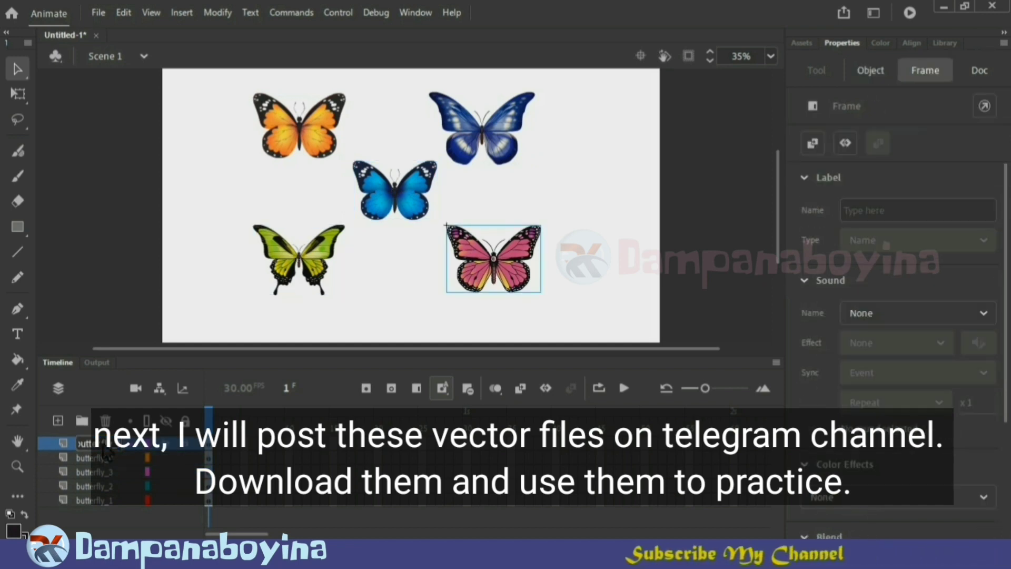
{"action": "type", "text": "erfly_5"}
{"action": "left_click", "coordinate": [591, 239]}
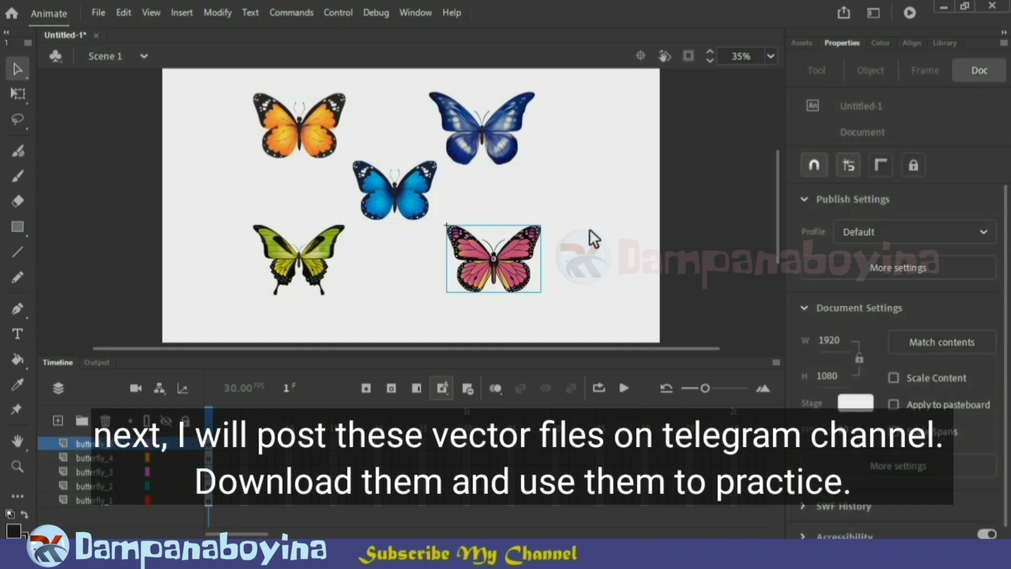
Open the orange butterfly's symbol for editing in place and deselect its parts
{"action": "left_click", "coordinate": [396, 177]}
{"action": "left_click", "coordinate": [291, 153]}
{"action": "left_click", "coordinate": [232, 178]}
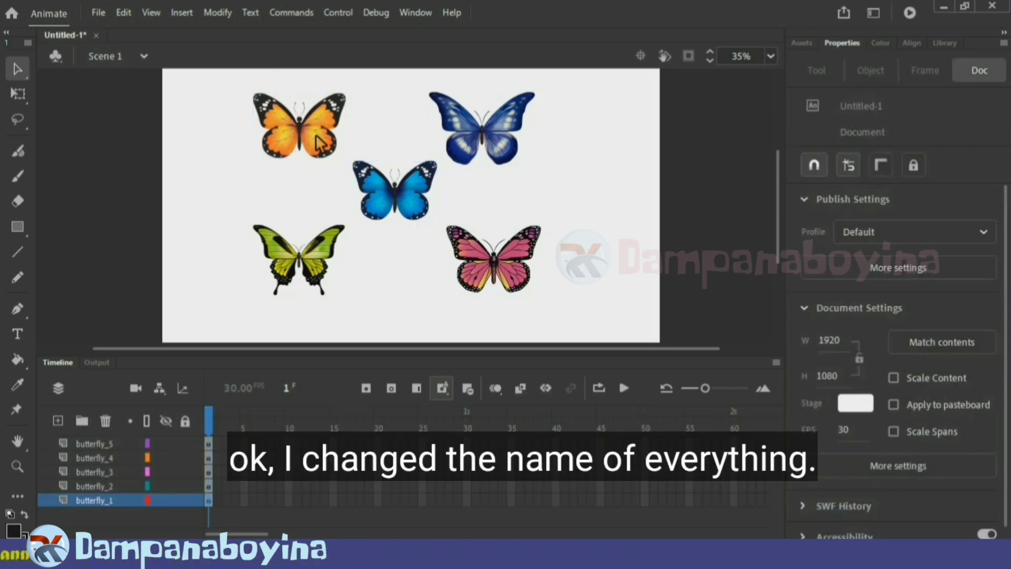
{"action": "double_click", "coordinate": [318, 142]}
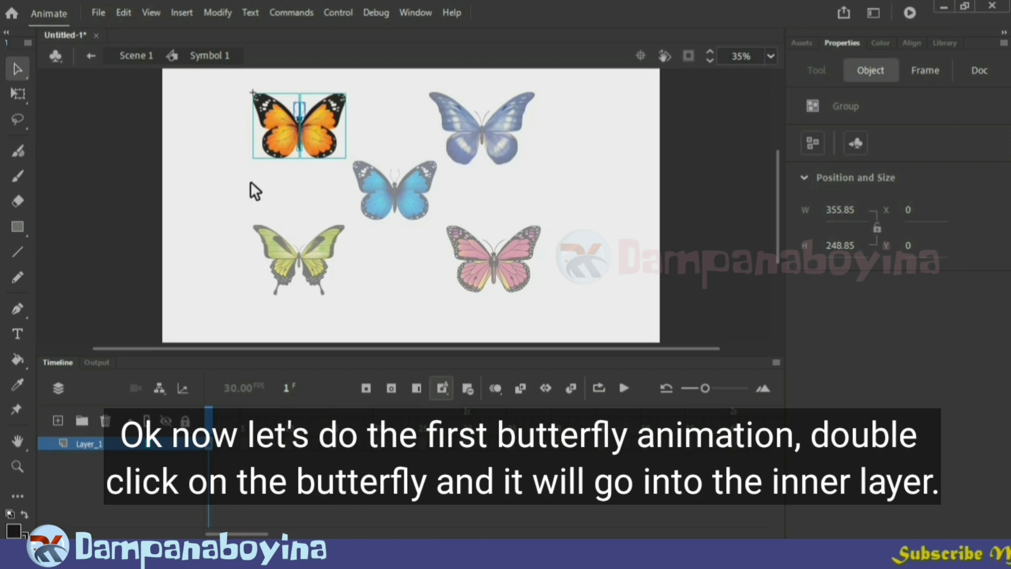
{"action": "left_click", "coordinate": [250, 182]}
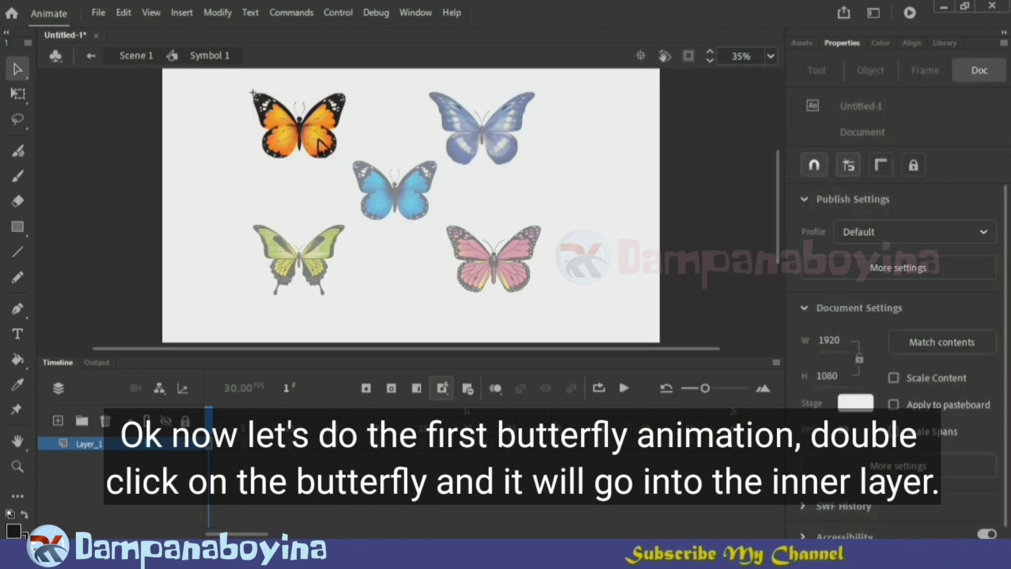
Convert the orange butterfly's right wing and left wing into separate graphic symbols
{"action": "left_click", "coordinate": [319, 146]}
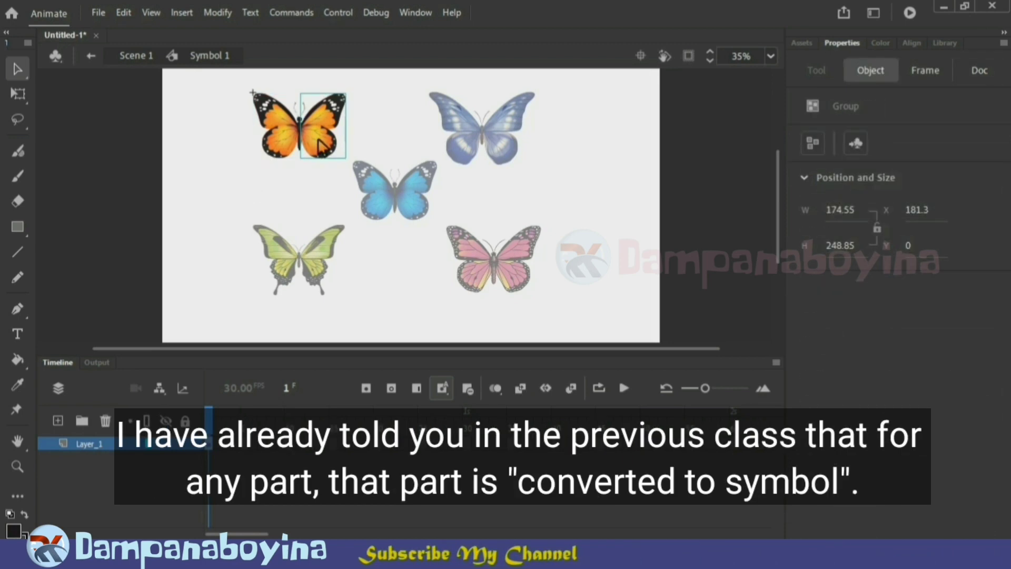
{"action": "key", "text": "F8"}
{"action": "left_click", "coordinate": [637, 115]}
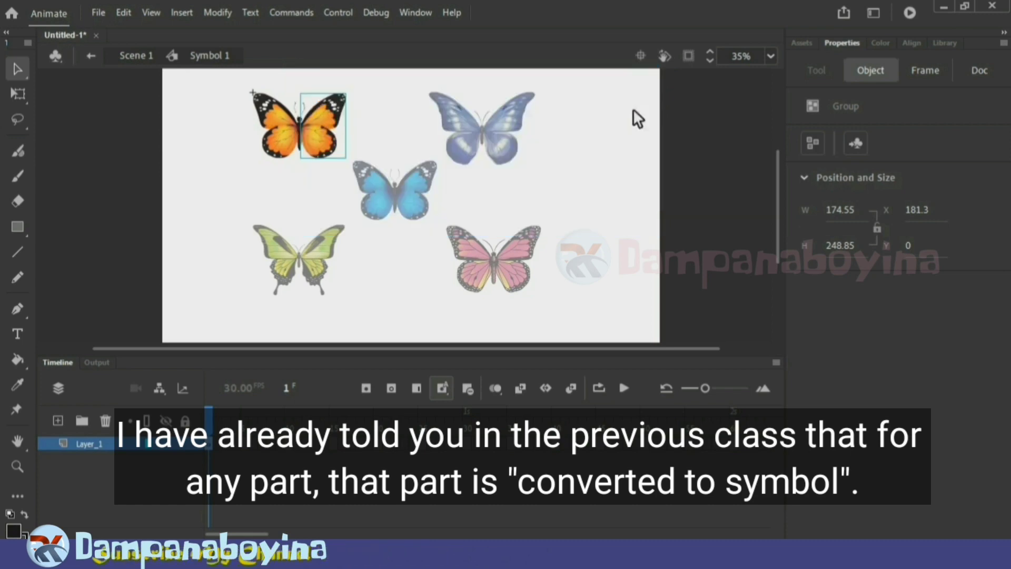
{"action": "left_click", "coordinate": [280, 141]}
{"action": "double_click", "coordinate": [280, 142]}
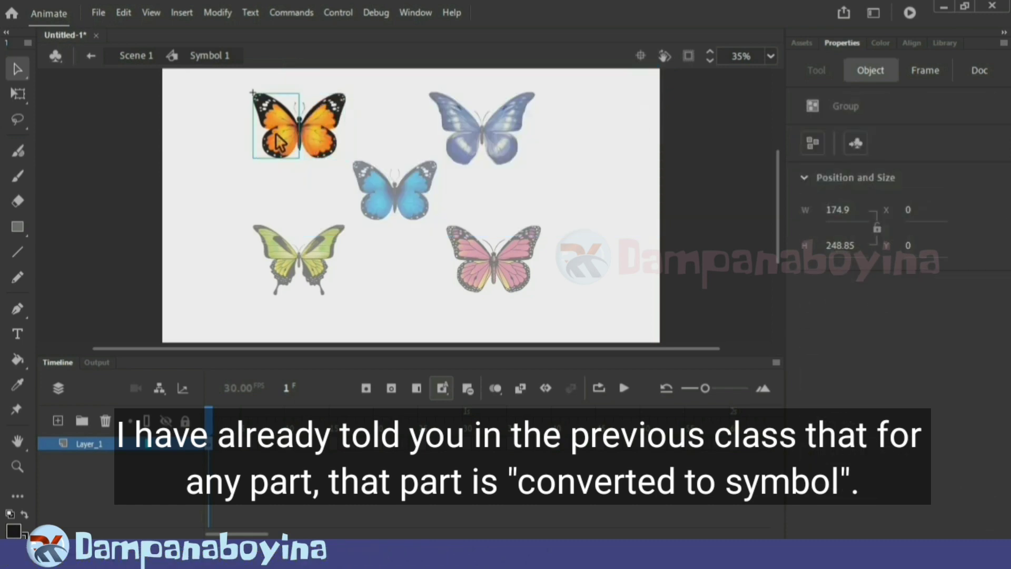
{"action": "key", "text": "F8"}
{"action": "left_click", "coordinate": [625, 109]}
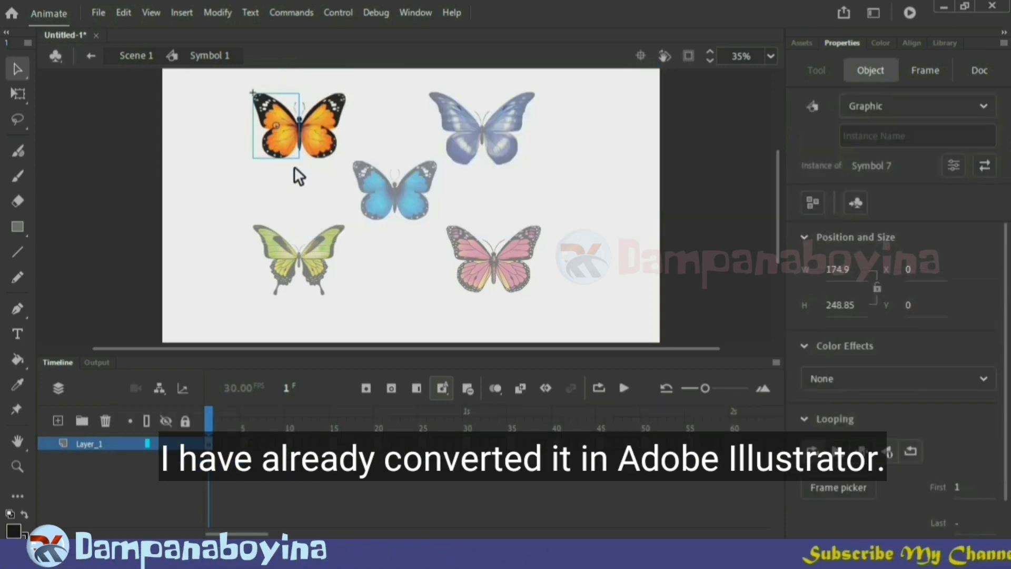
{"action": "left_click", "coordinate": [294, 166]}
{"action": "left_click", "coordinate": [311, 125]}
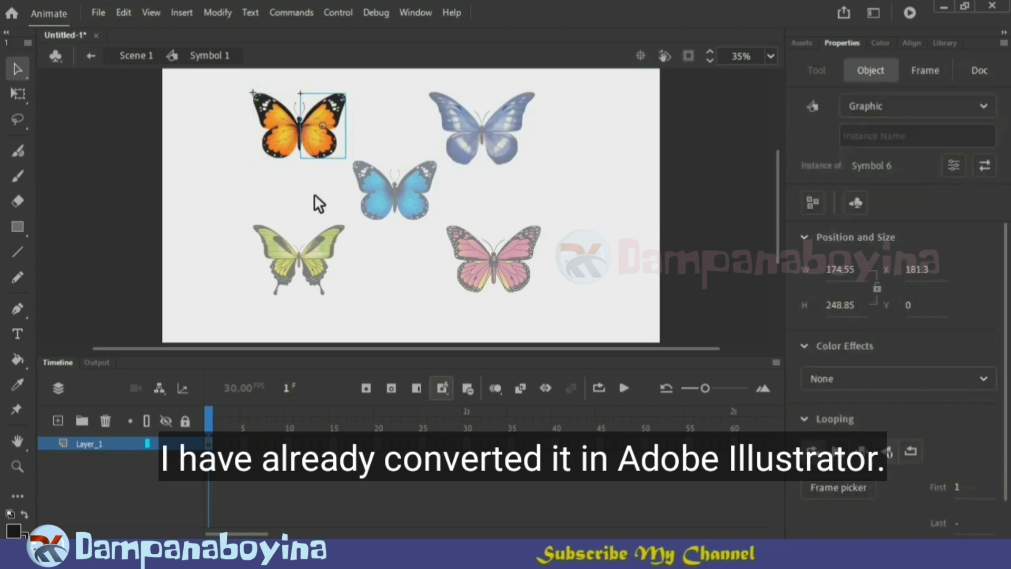
{"action": "left_click", "coordinate": [314, 201]}
Move the orange butterfly's right and left wings outward, clear of the body and antennae
{"action": "key", "text": "ctrl+="}
{"action": "scroll", "coordinate": [318, 202], "scroll_direction": "up", "scroll_amount": 3}
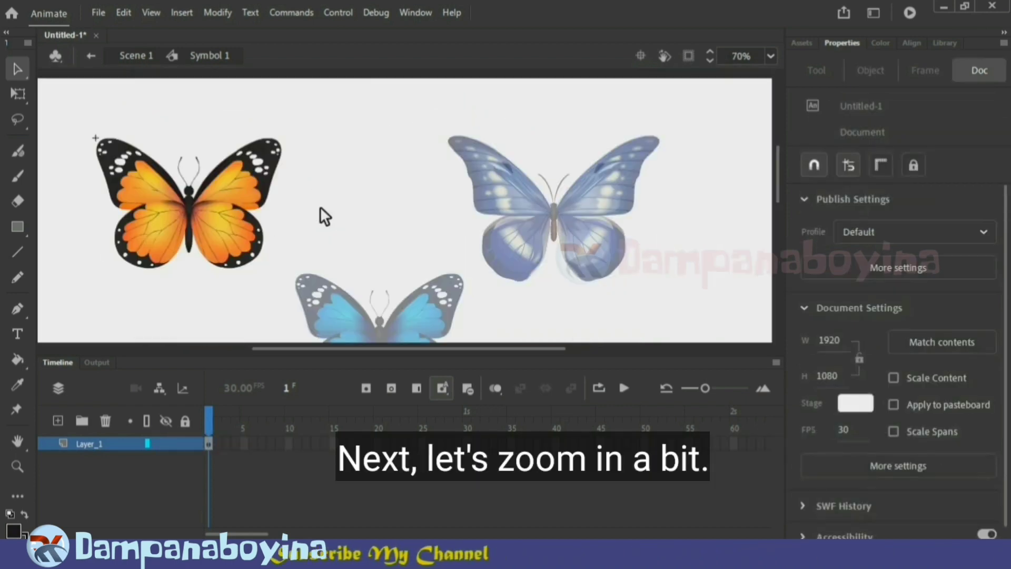
{"action": "left_click", "coordinate": [244, 293]}
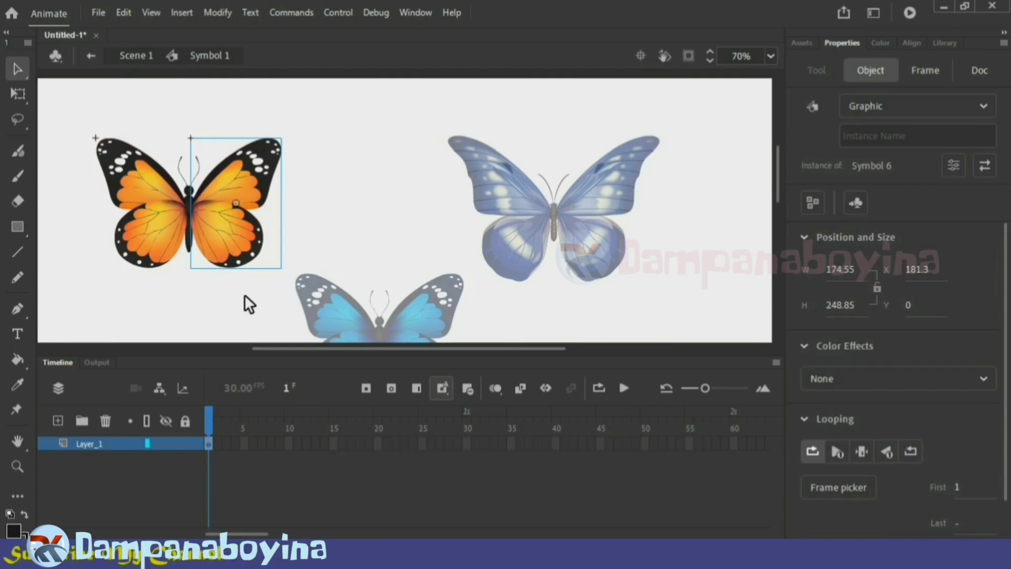
{"action": "key", "text": "ctrl+="}
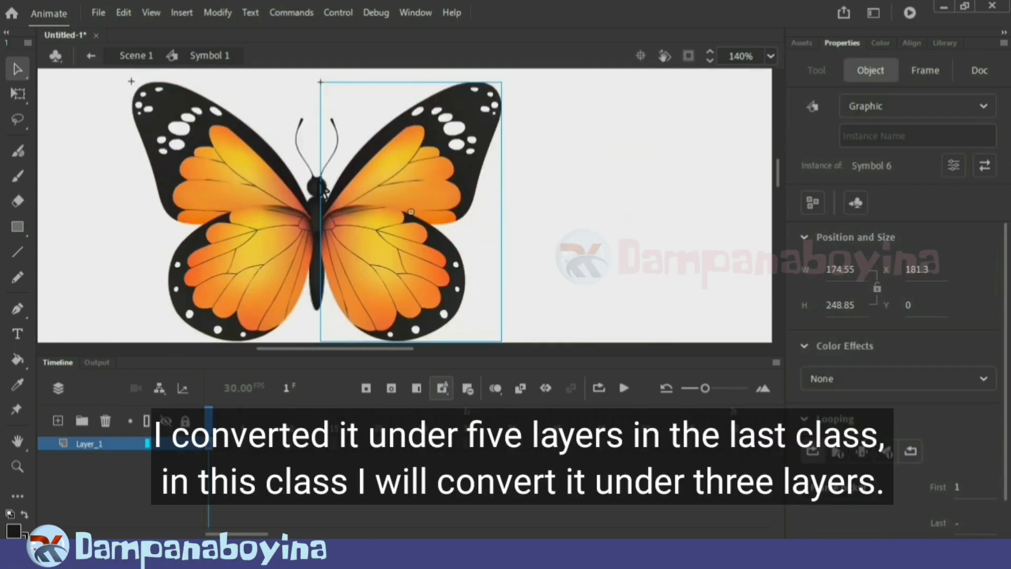
{"action": "left_click", "coordinate": [305, 126]}
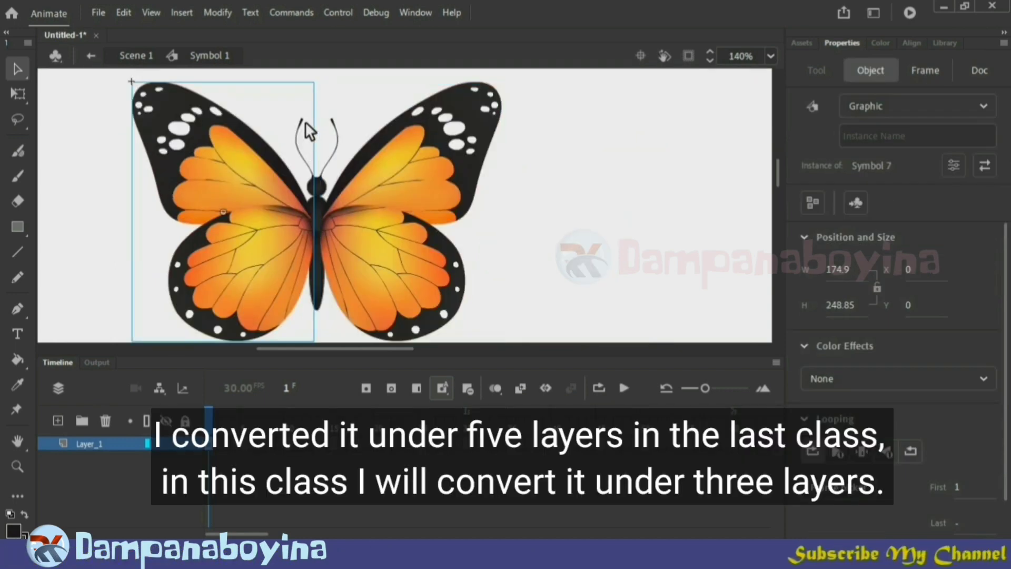
{"action": "left_click", "coordinate": [325, 195]}
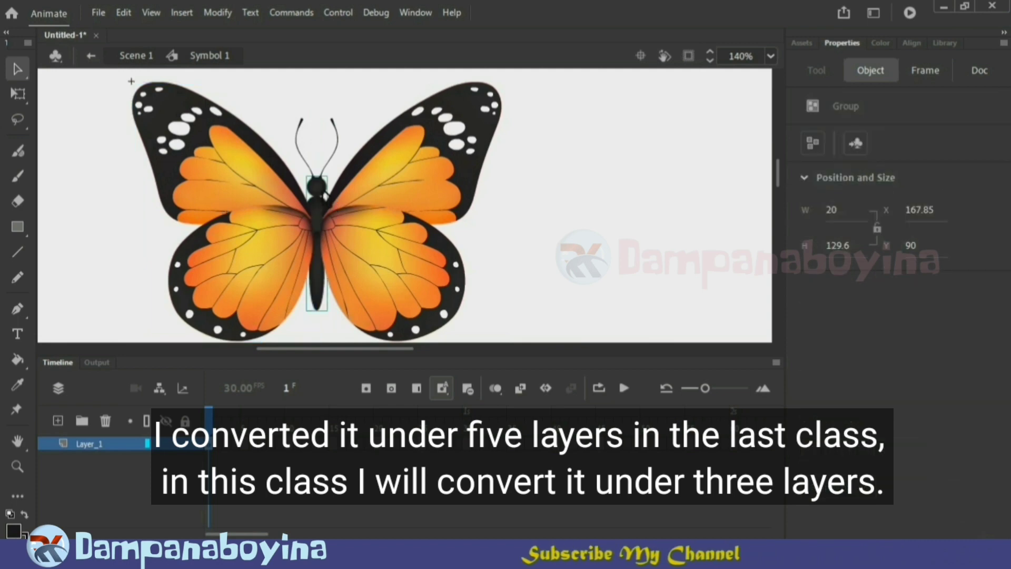
{"action": "left_click", "coordinate": [464, 243]}
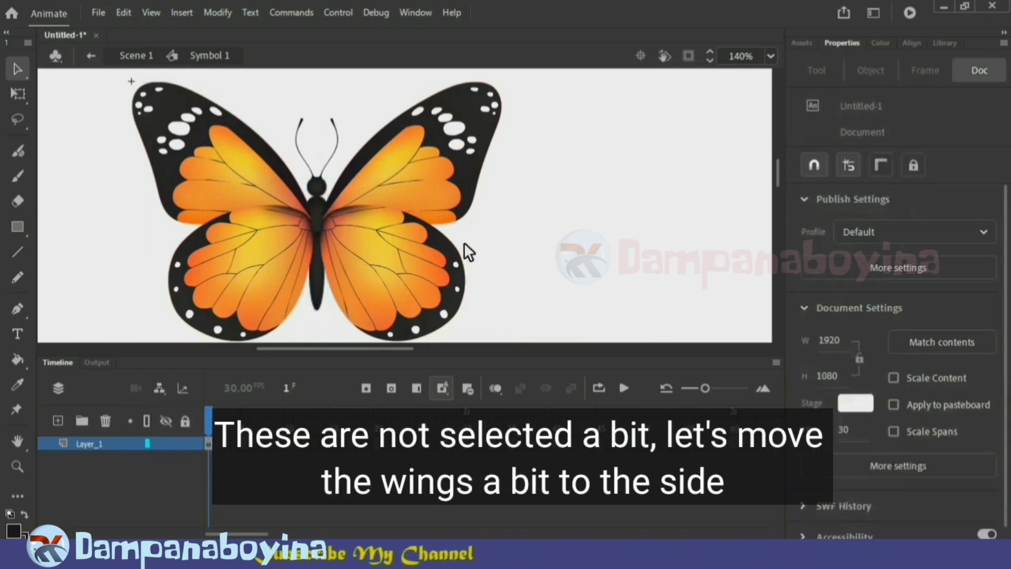
{"action": "left_click", "coordinate": [398, 235]}
{"action": "left_click_drag", "start_coordinate": [399, 236], "coordinate": [452, 233]}
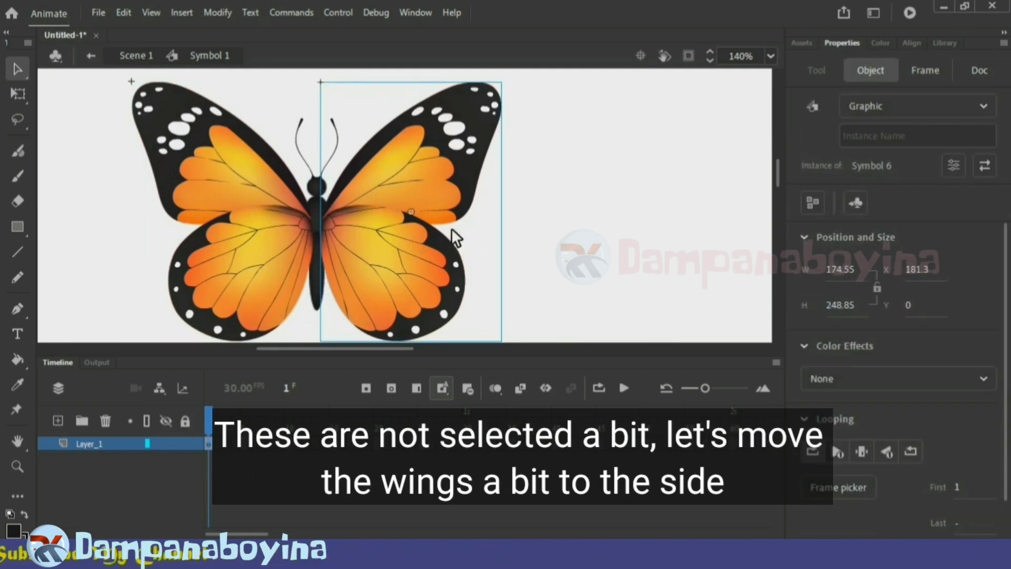
{"action": "left_click", "coordinate": [350, 202]}
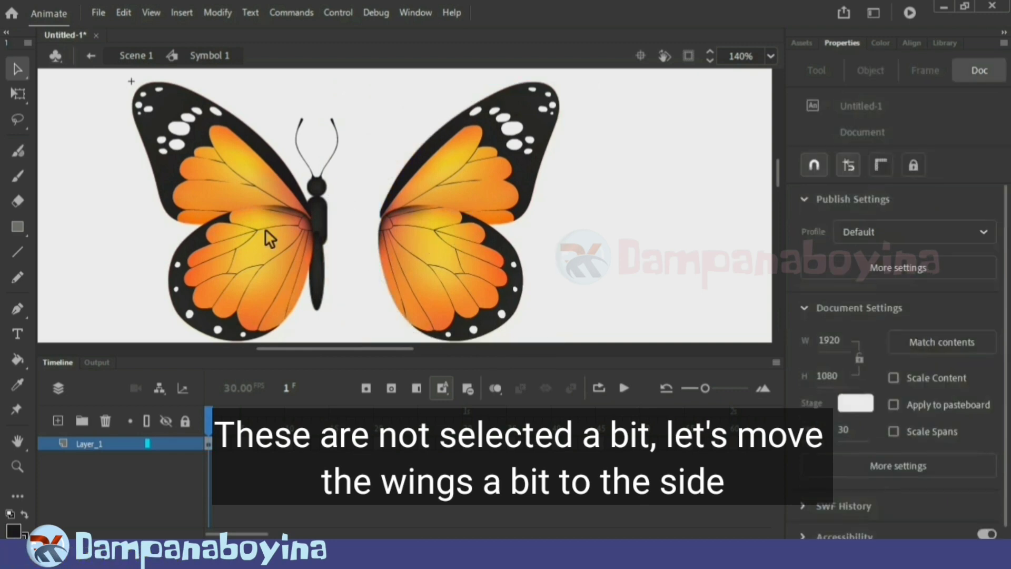
{"action": "left_click", "coordinate": [264, 229]}
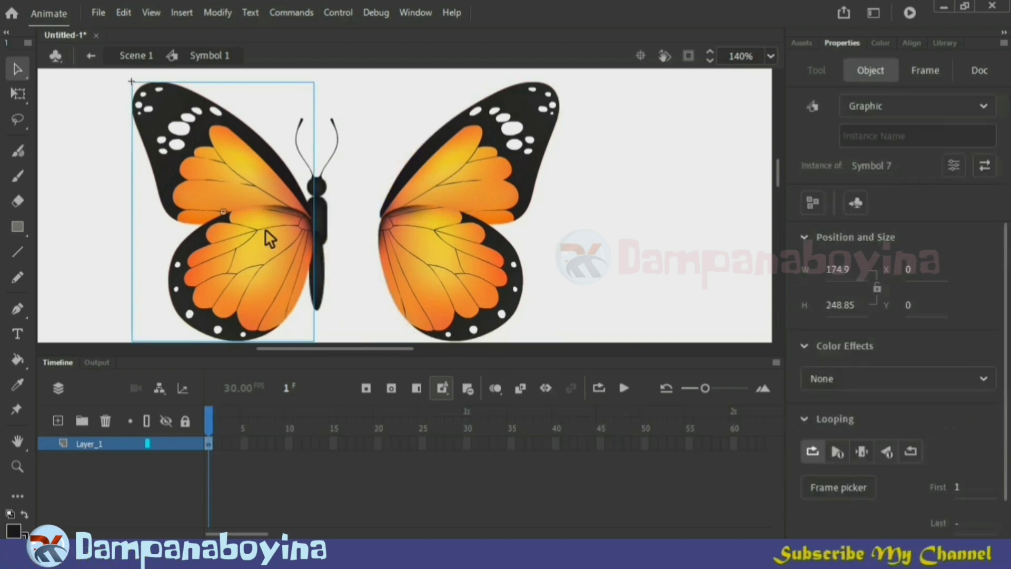
{"action": "left_click_drag", "start_coordinate": [261, 229], "coordinate": [240, 228]}
Convert the orange butterfly's body and both antennae together into one graphic symbol
{"action": "left_click", "coordinate": [329, 222]}
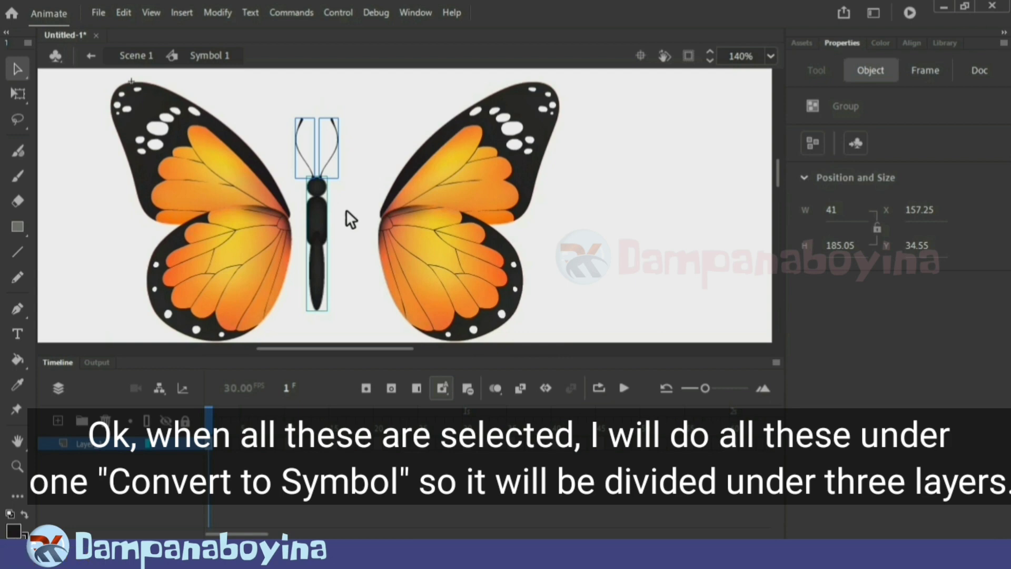
{"action": "key", "text": "F8"}
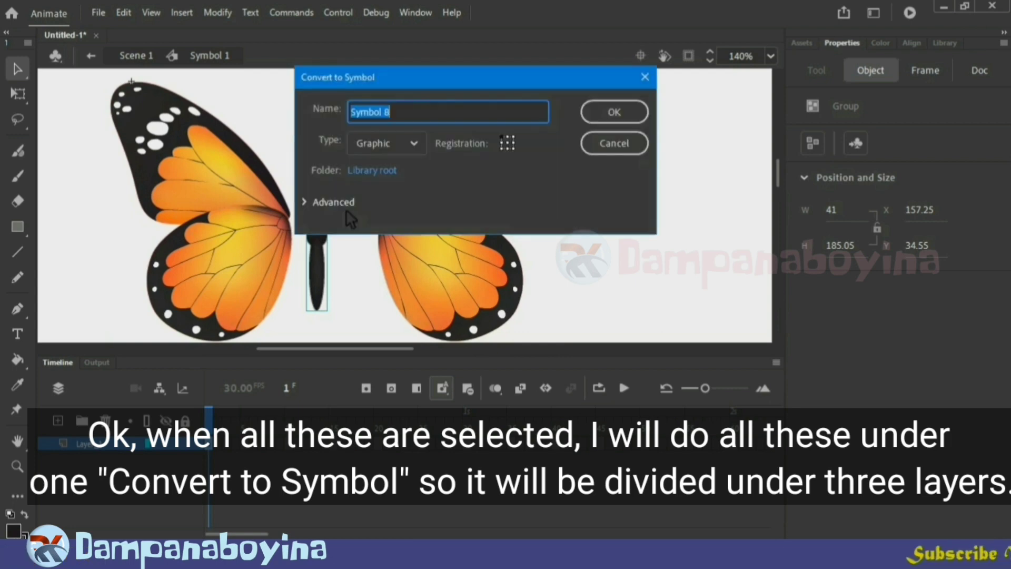
{"action": "left_click", "coordinate": [611, 110]}
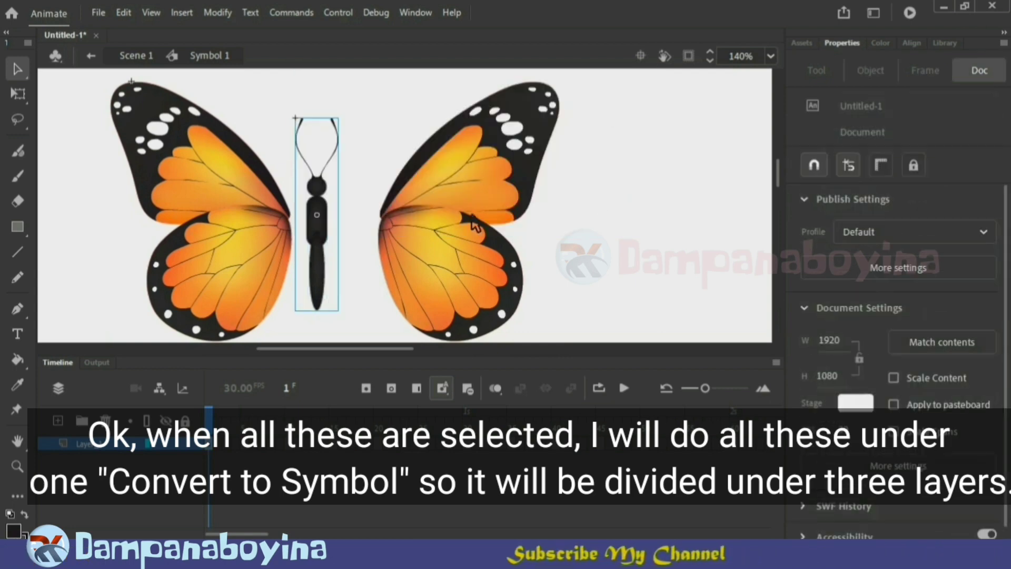
Move both orange wings back against the butterfly's body
{"action": "left_click_drag", "start_coordinate": [467, 224], "coordinate": [414, 218]}
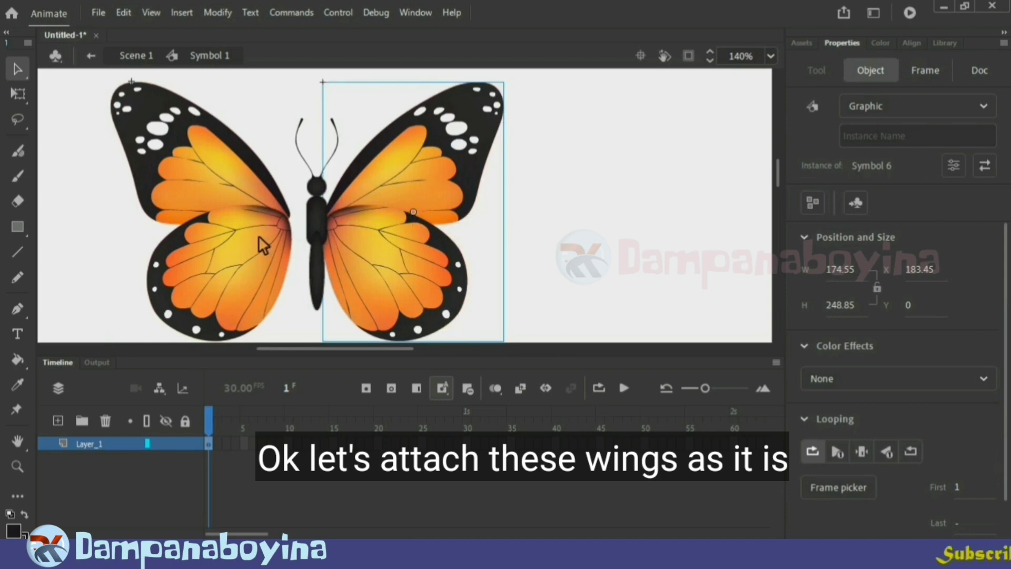
{"action": "left_click_drag", "start_coordinate": [261, 234], "coordinate": [279, 235]}
{"action": "left_click", "coordinate": [535, 318]}
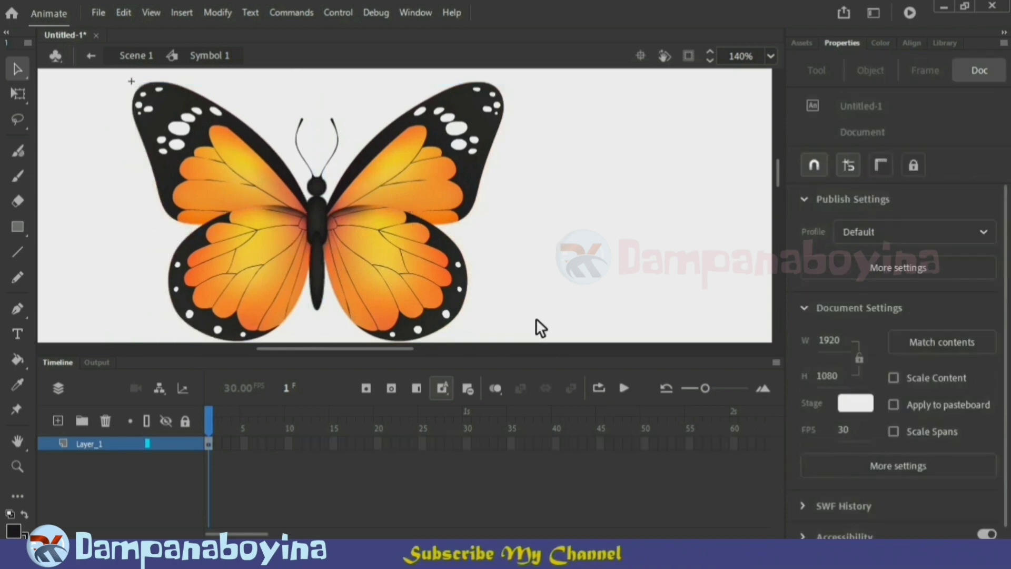
Distribute the orange butterfly's two wings and body to separate layers
{"action": "key", "text": "ctrl+minus"}
{"action": "key", "text": "ctrl+minus"}
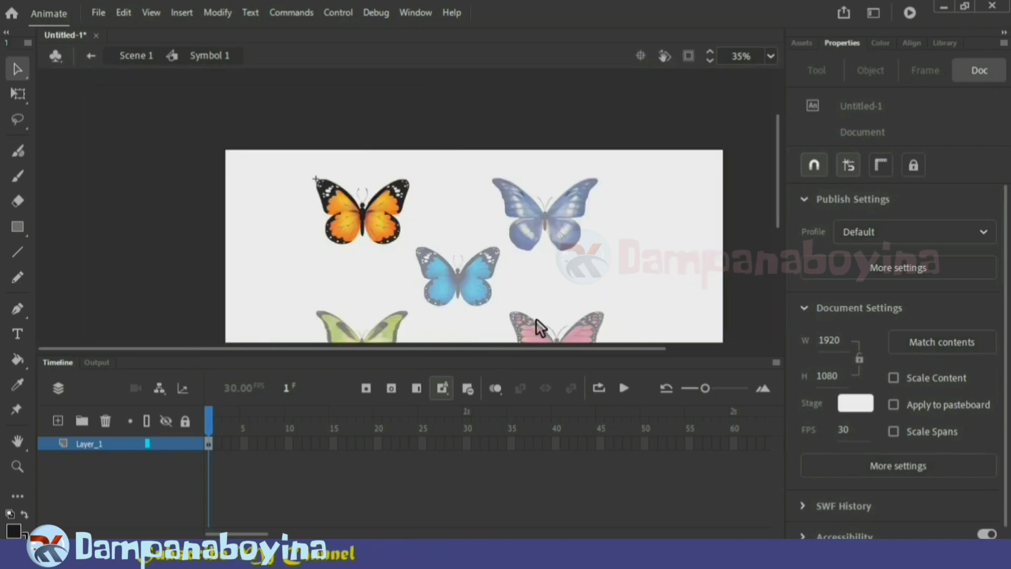
{"action": "scroll", "coordinate": [601, 240], "scroll_direction": "down", "scroll_amount": 3}
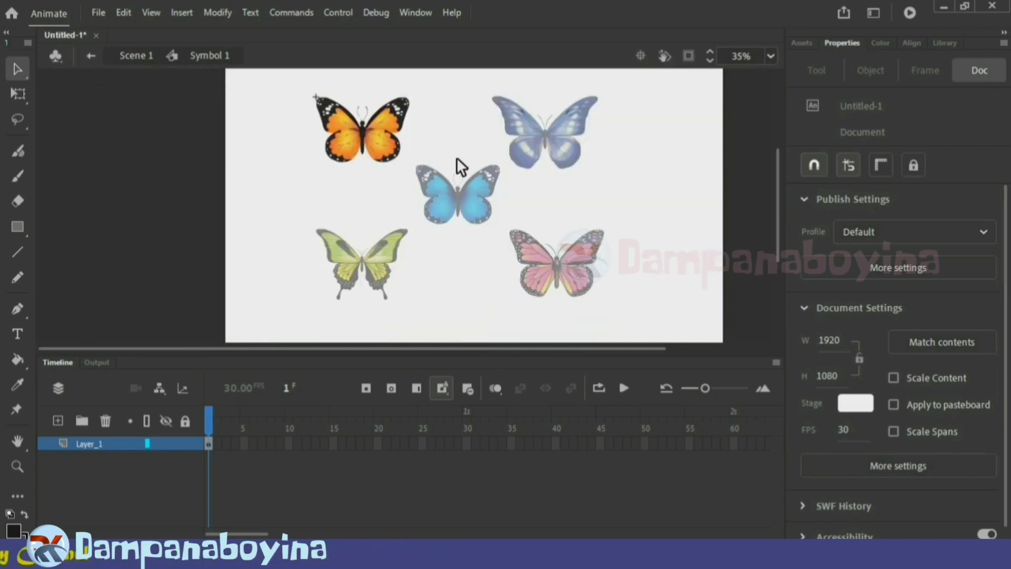
{"action": "left_click_drag", "start_coordinate": [299, 88], "coordinate": [413, 158]}
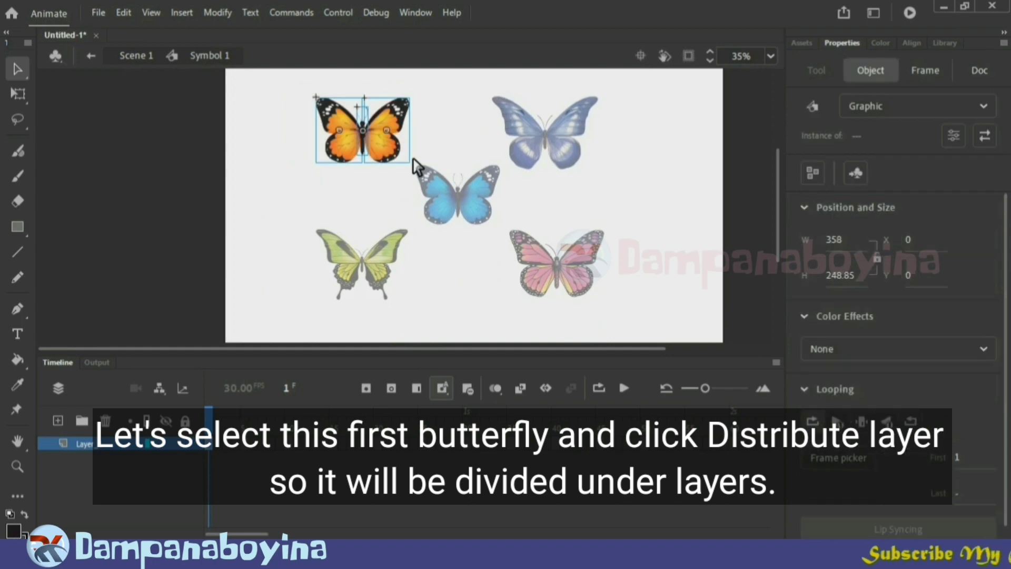
{"action": "right_click", "coordinate": [377, 141]}
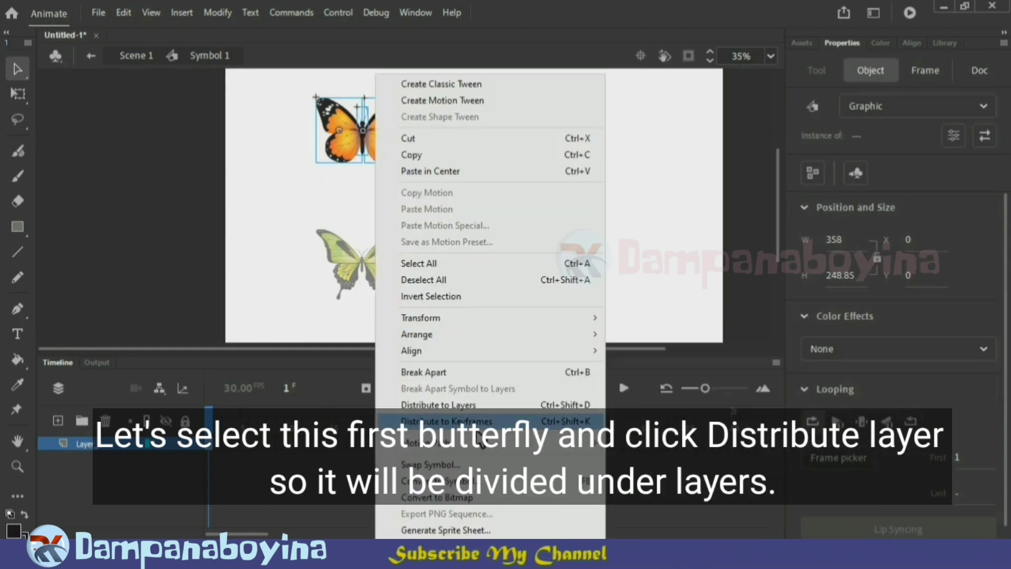
{"action": "left_click", "coordinate": [478, 407]}
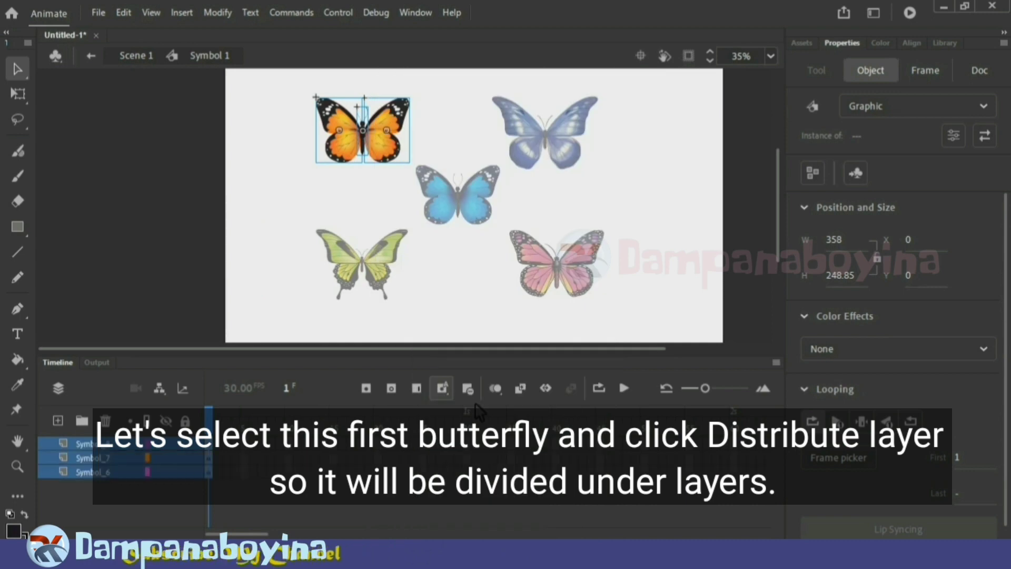
{"action": "left_click", "coordinate": [280, 208]}
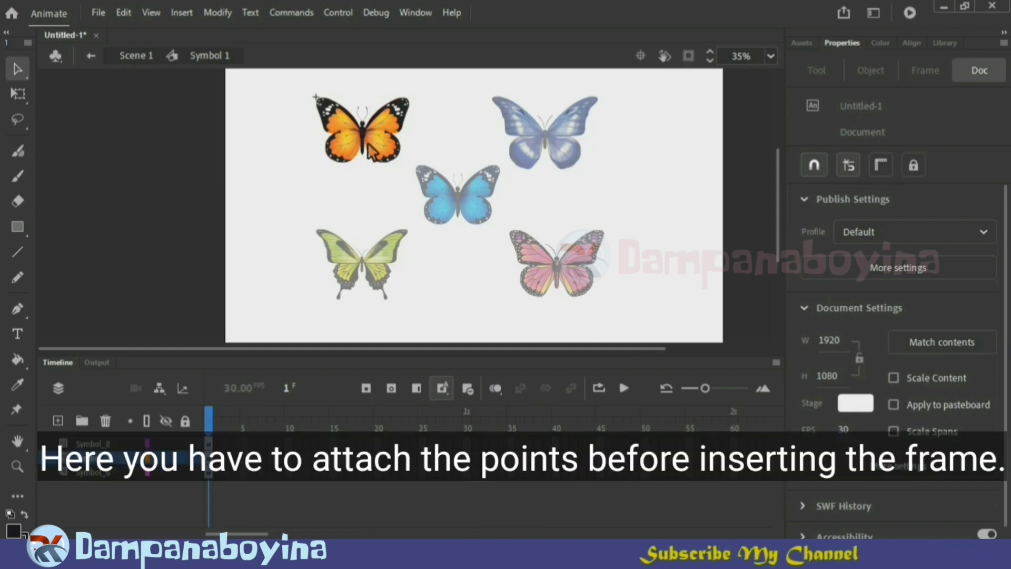
Move each orange wing's transformation point to its inner edge, where the wing joins the body
{"action": "left_click", "coordinate": [387, 132]}
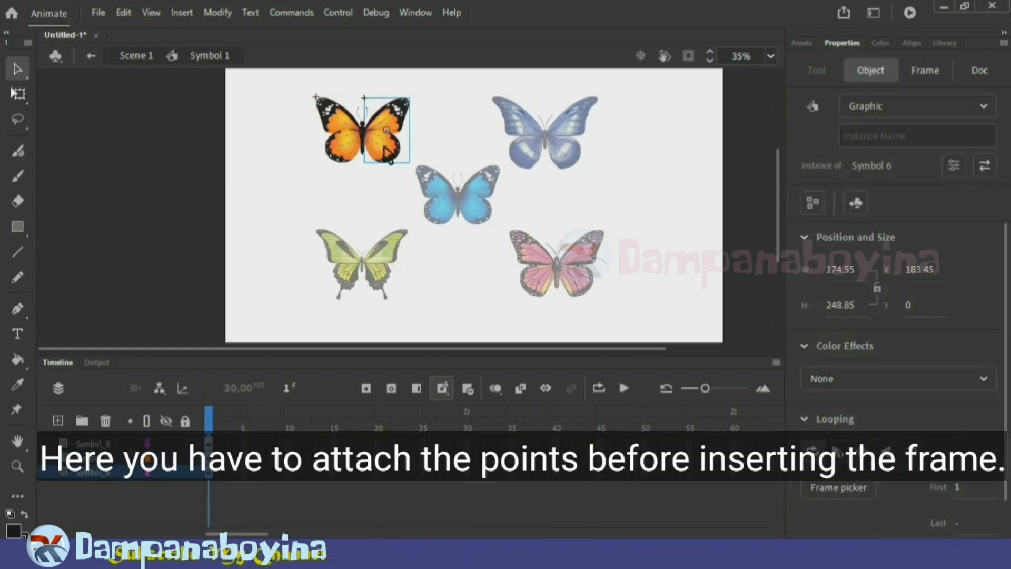
{"action": "key", "text": "ctrl+equal"}
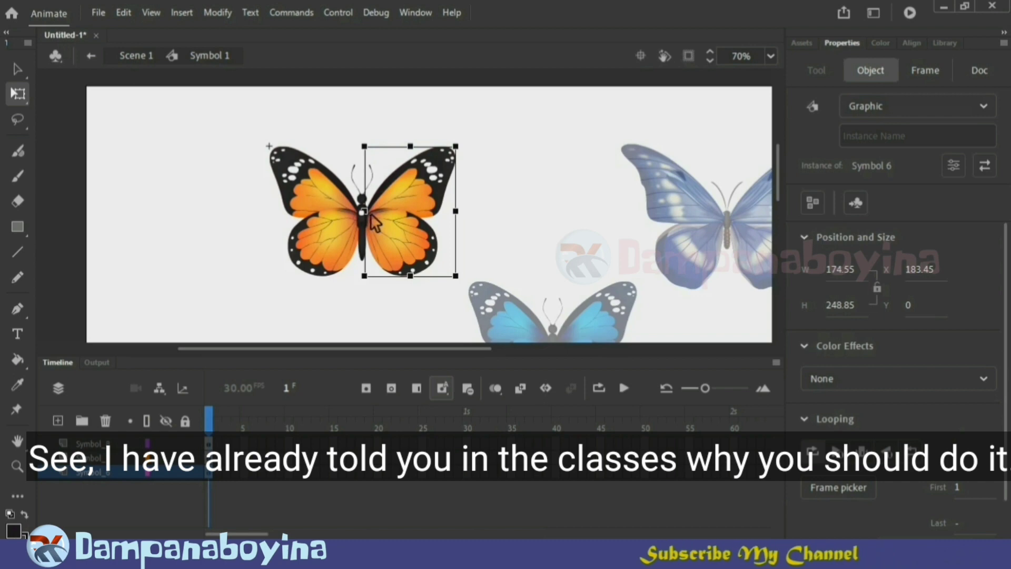
{"action": "left_click", "coordinate": [317, 236]}
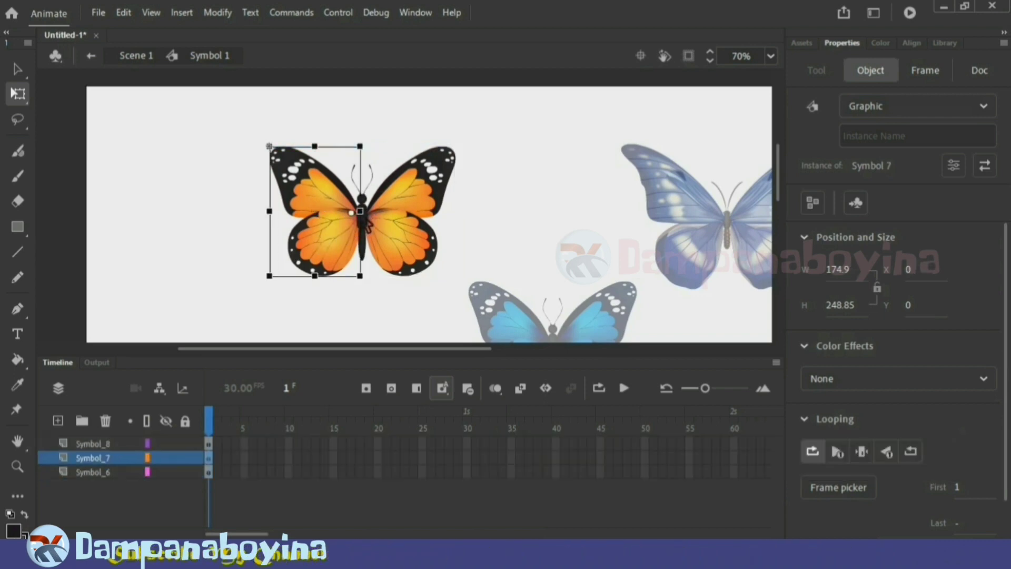
{"action": "left_click", "coordinate": [530, 211]}
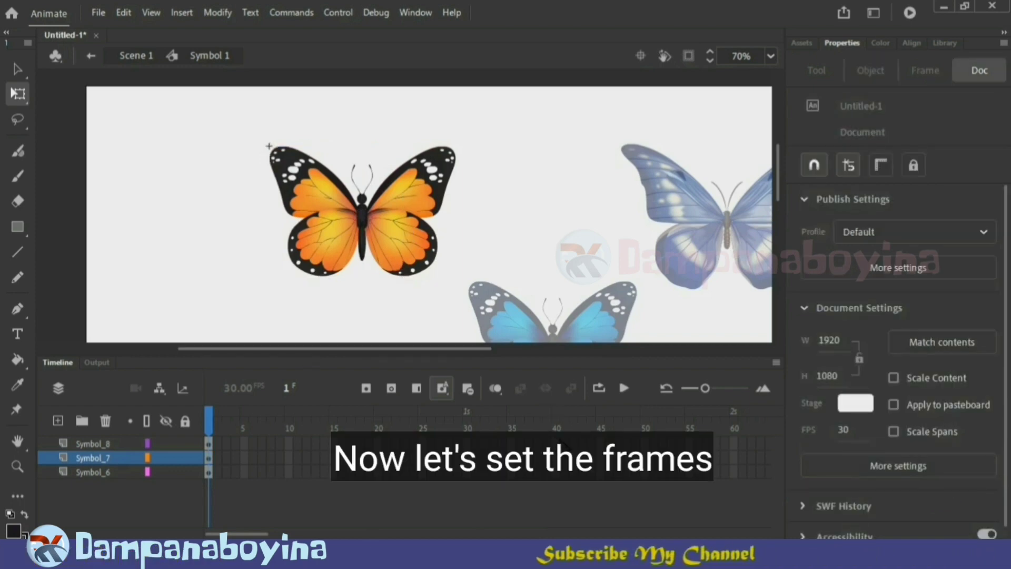
Convert frame 40 to keyframes on all three layers of the orange butterfly
{"action": "left_click_drag", "start_coordinate": [556, 444], "coordinate": [557, 474]}
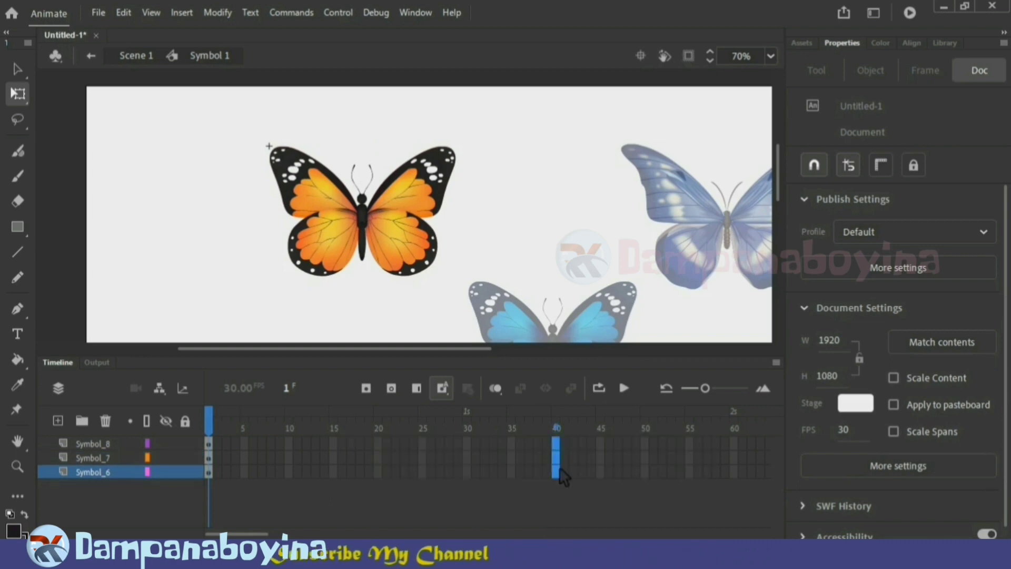
{"action": "right_click", "coordinate": [559, 471]}
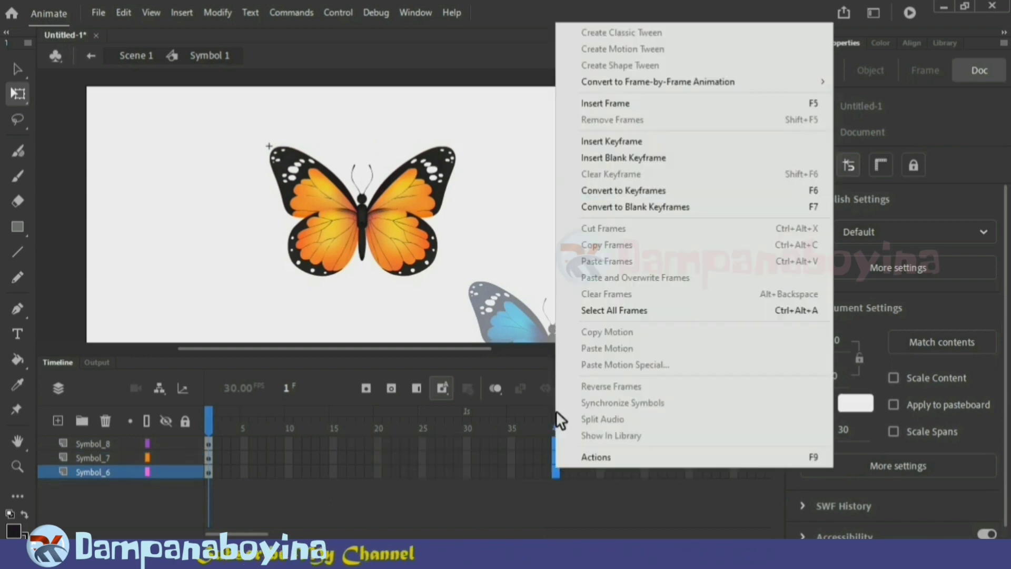
{"action": "left_click", "coordinate": [662, 188]}
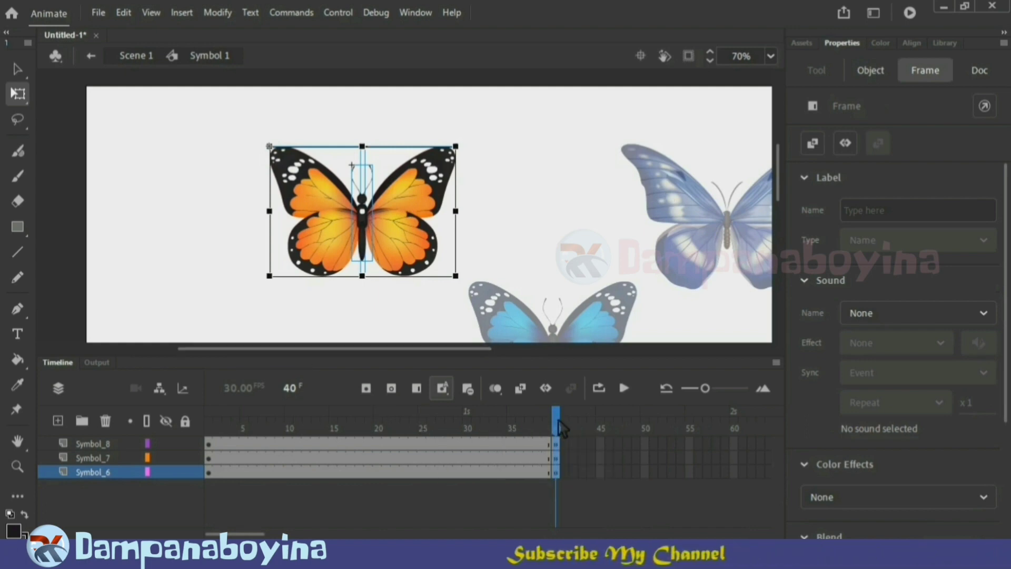
Convert frame 19 to keyframes on all three layers of the orange butterfly
{"action": "left_click_drag", "start_coordinate": [557, 422], "coordinate": [372, 419]}
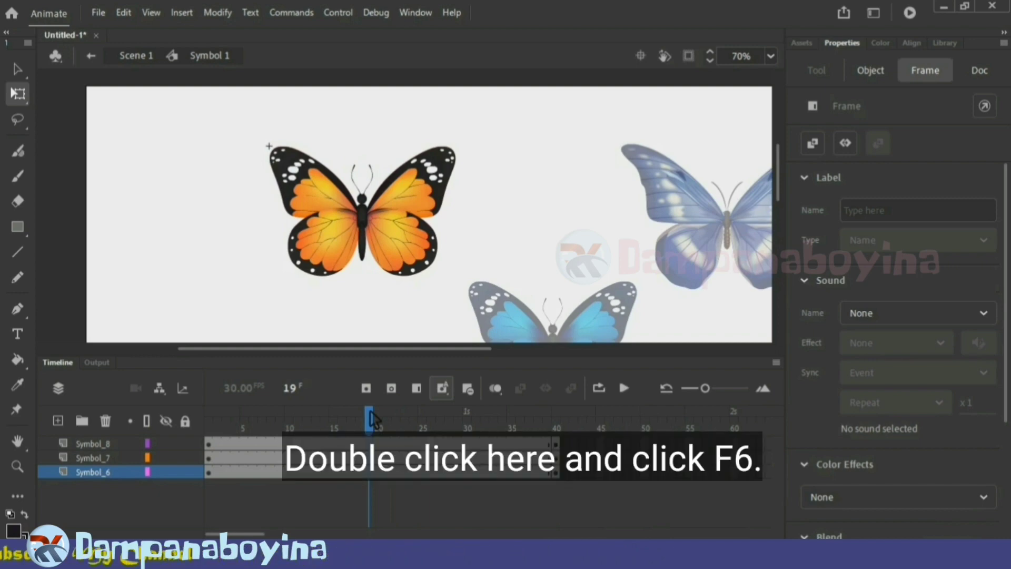
{"action": "left_click", "coordinate": [371, 419]}
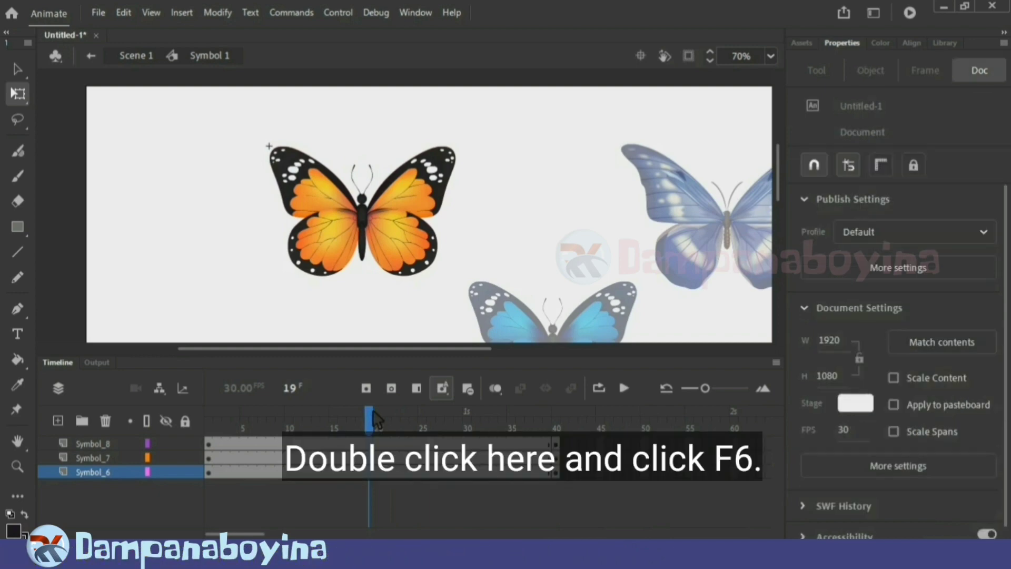
{"action": "double_click", "coordinate": [374, 420]}
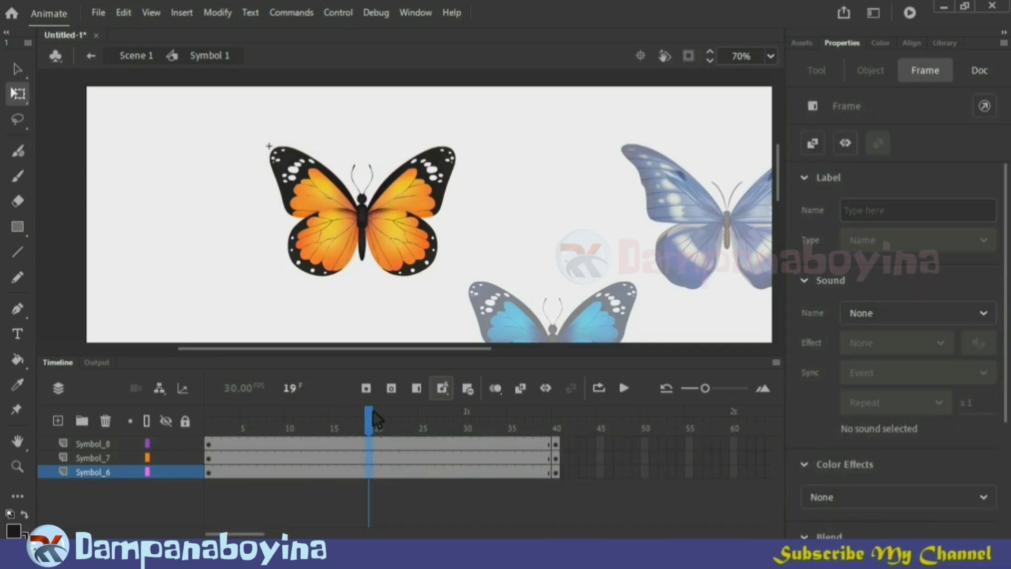
{"action": "key", "text": "F6"}
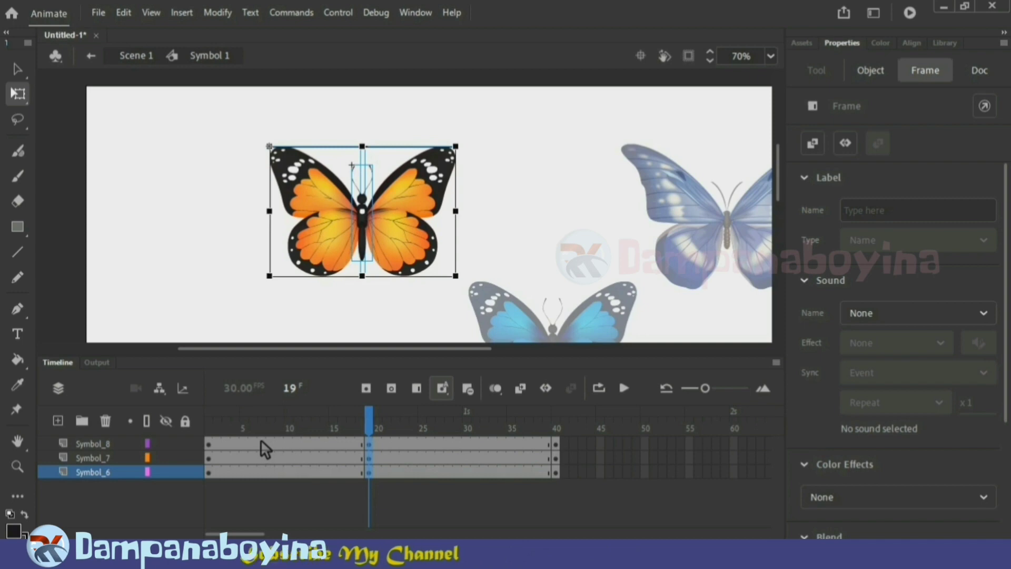
Create classic tweens between the keyframes at frames 1 and 19 on all three layers
{"action": "left_click_drag", "start_coordinate": [261, 440], "coordinate": [289, 472]}
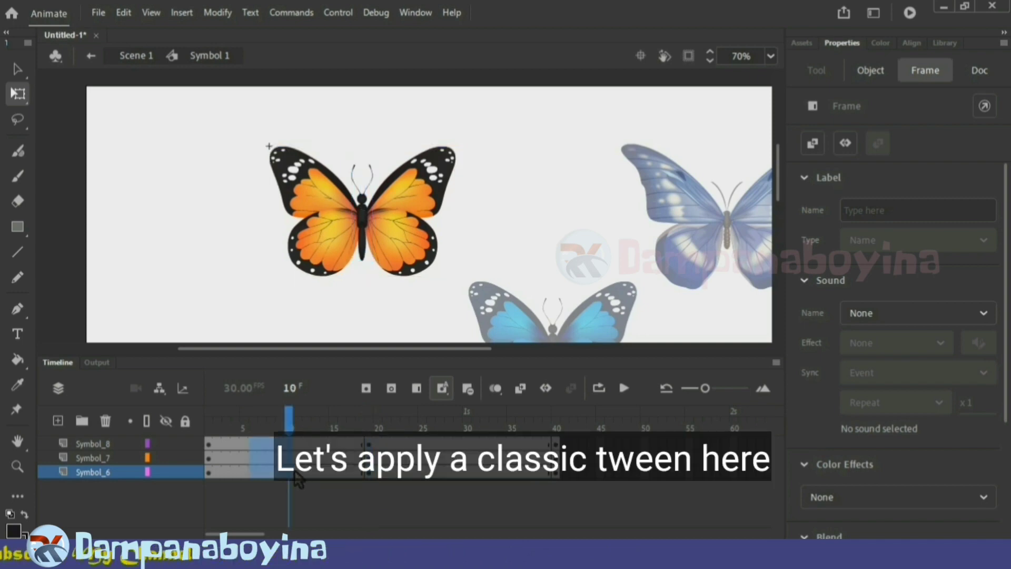
{"action": "right_click", "coordinate": [294, 471]}
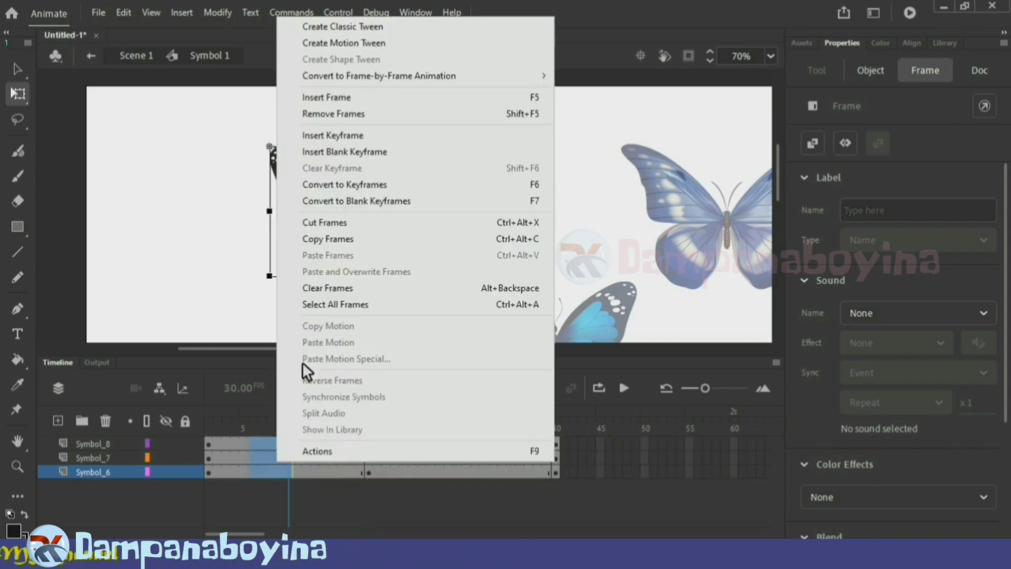
{"action": "left_click", "coordinate": [352, 25]}
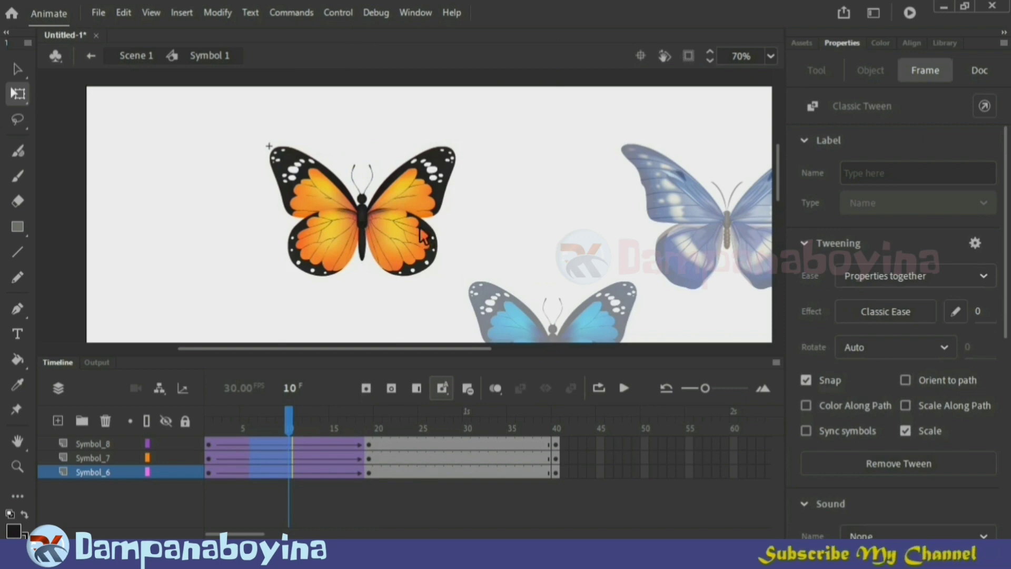
{"action": "left_click", "coordinate": [348, 503]}
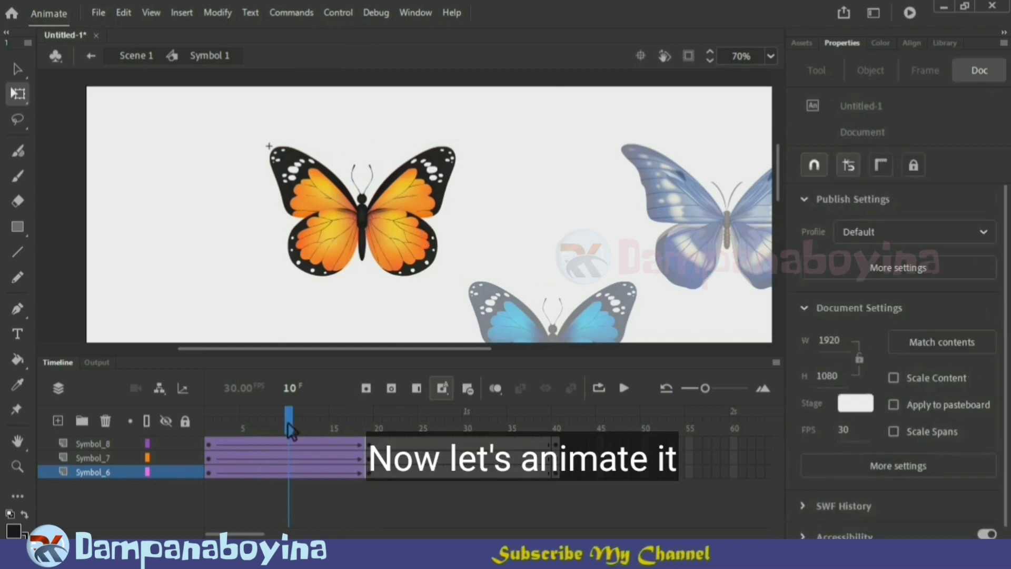
At frame 19, narrow the orange butterfly's right wing to about 114 px and its left wing to about 99 px
{"action": "left_click", "coordinate": [371, 428]}
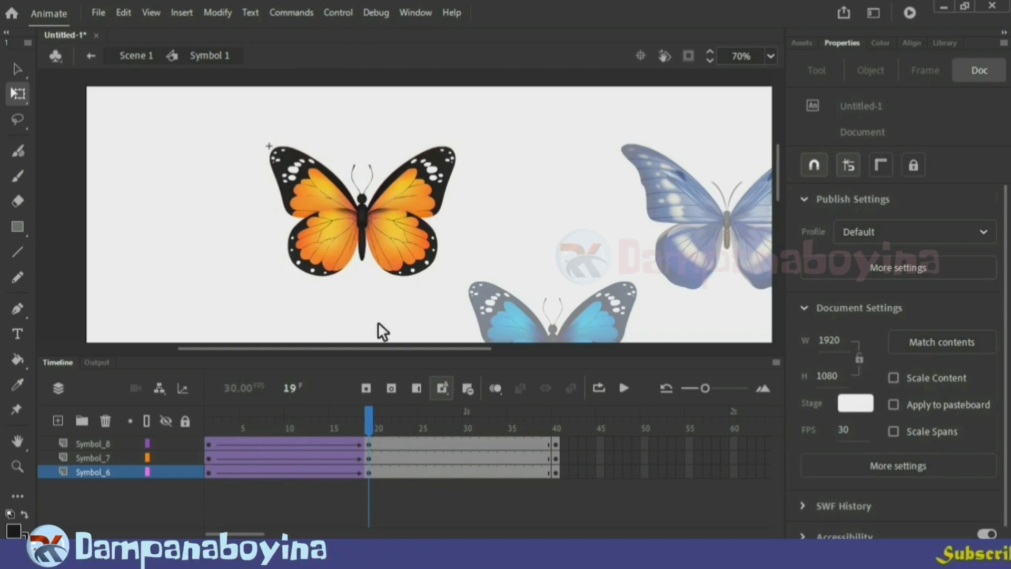
{"action": "left_click", "coordinate": [401, 226]}
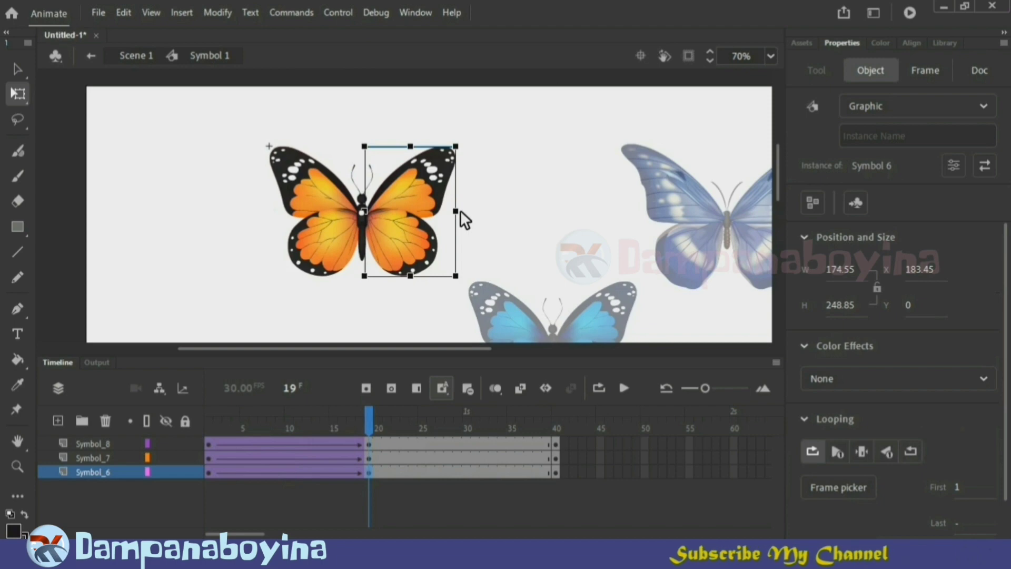
{"action": "left_click_drag", "start_coordinate": [461, 213], "coordinate": [429, 214]}
{"action": "left_click", "coordinate": [297, 228]}
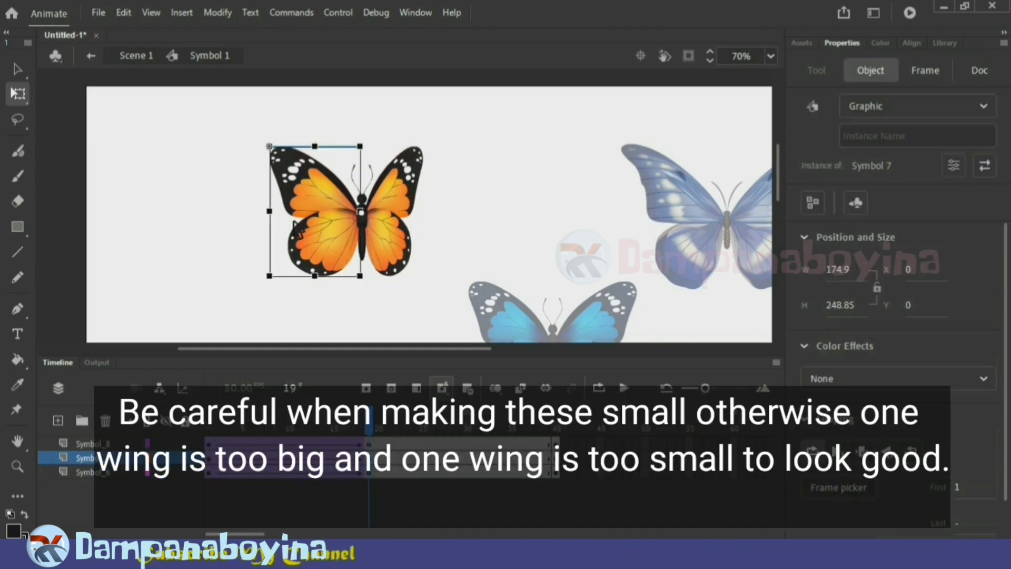
{"action": "left_click_drag", "start_coordinate": [273, 211], "coordinate": [315, 226]}
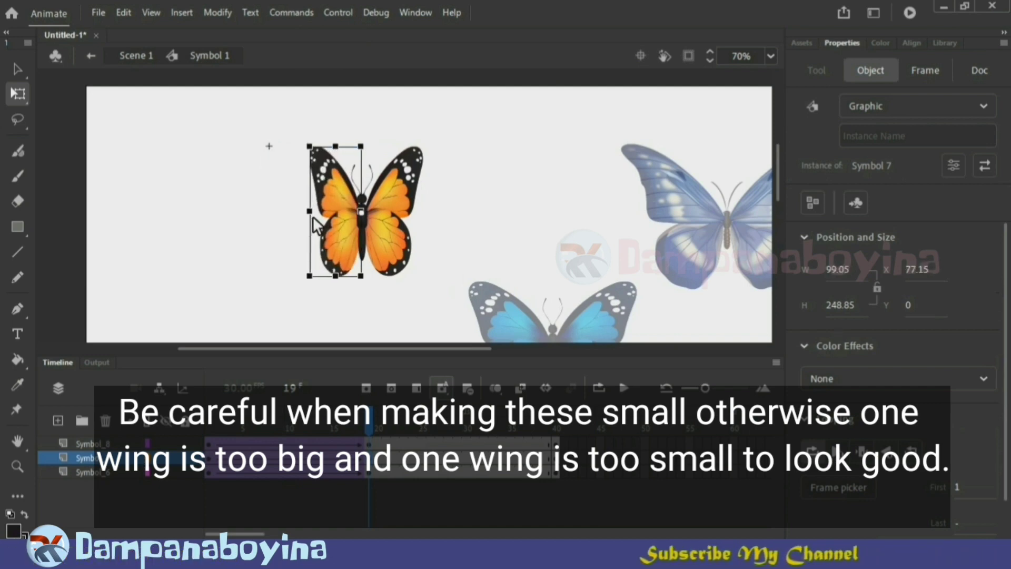
Even out the folded wings at frame 19, narrowing the right wing to about 105 px and widening the left to about 107 px
{"action": "left_click", "coordinate": [406, 227]}
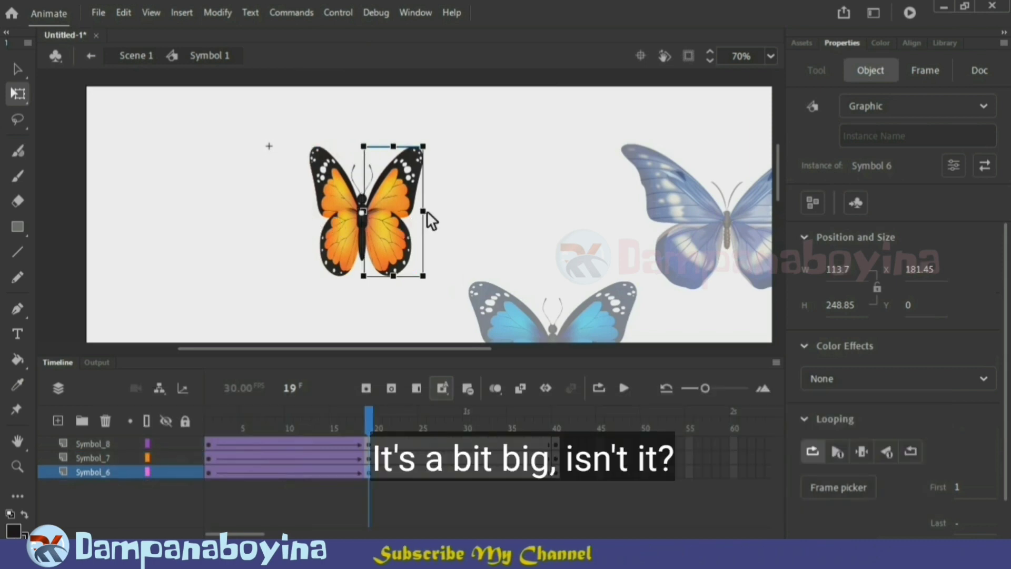
{"action": "left_click_drag", "start_coordinate": [424, 210], "coordinate": [419, 211]}
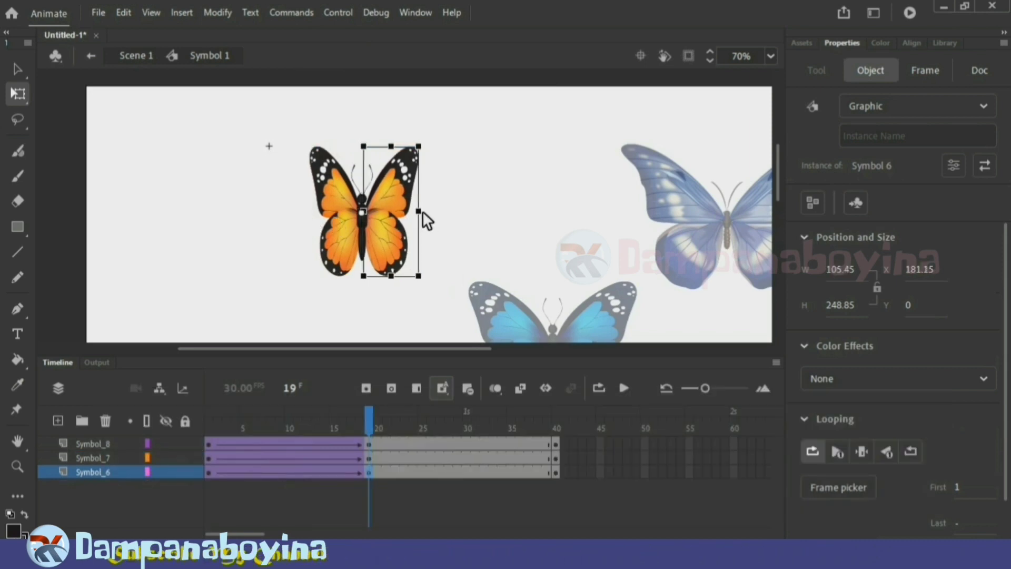
{"action": "left_click", "coordinate": [457, 225]}
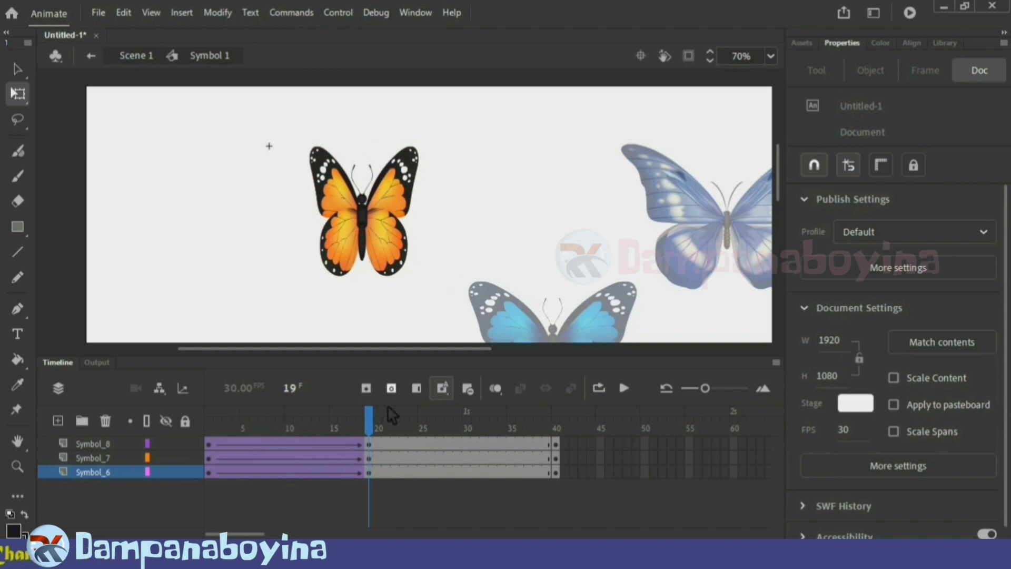
{"action": "mouse_move", "coordinate": [376, 417]}
{"action": "left_mouse_down"}
{"action": "mouse_move", "coordinate": [323, 419]}
{"action": "mouse_move", "coordinate": [389, 419]}
{"action": "mouse_move", "coordinate": [374, 420]}
{"action": "left_mouse_up"}
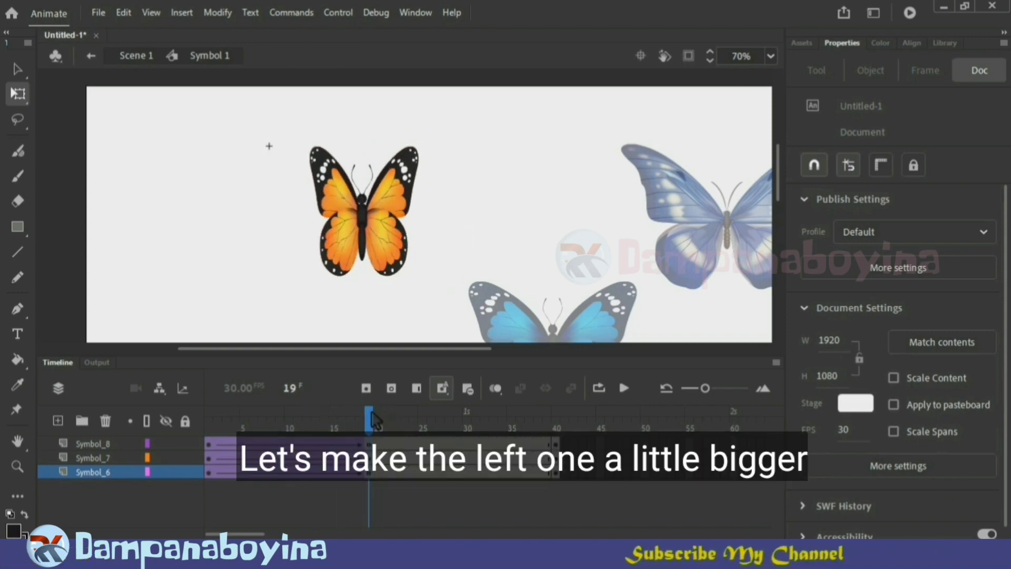
{"action": "left_click", "coordinate": [340, 223]}
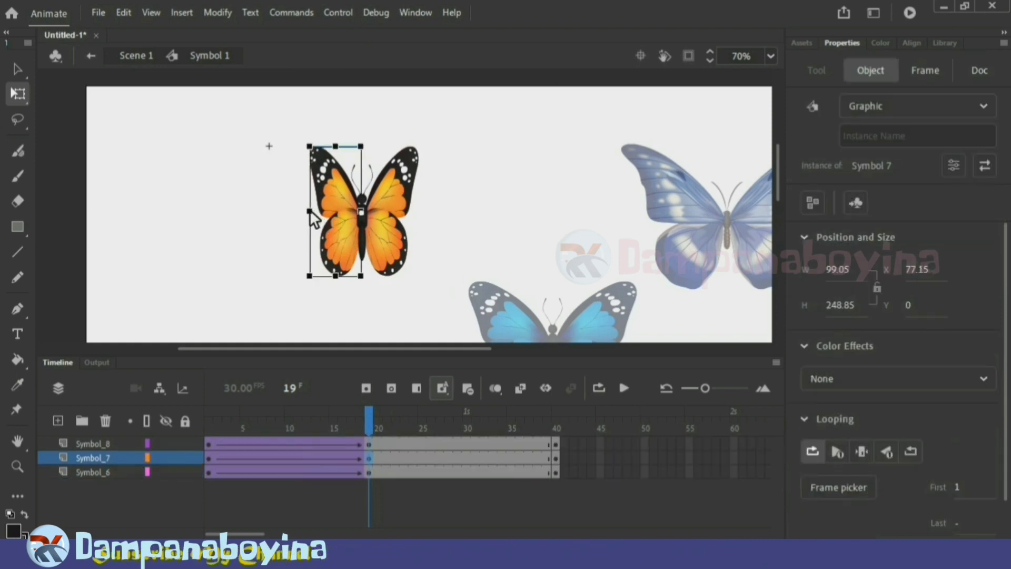
{"action": "left_click_drag", "start_coordinate": [310, 212], "coordinate": [305, 212]}
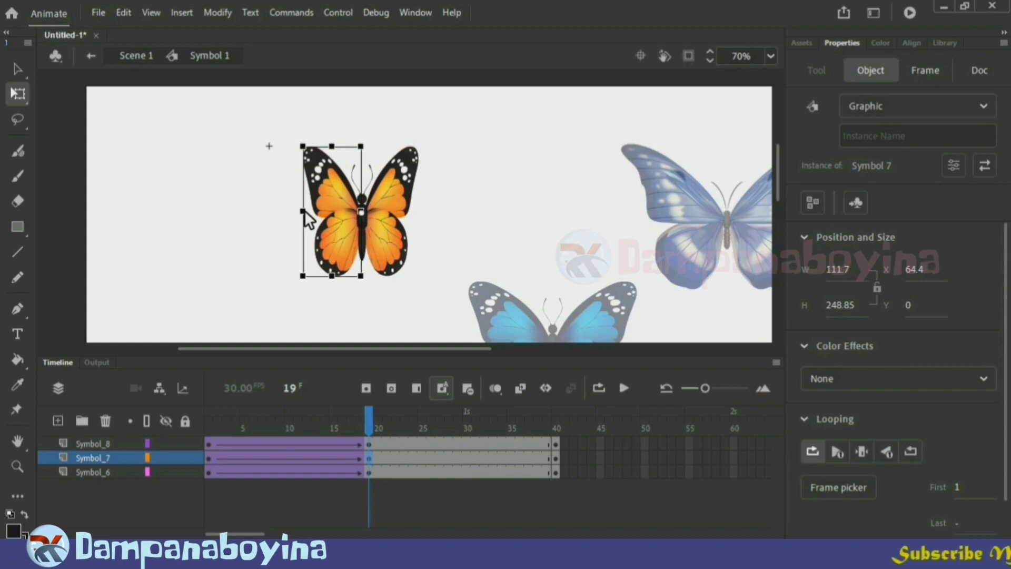
{"action": "left_click_drag", "start_coordinate": [304, 211], "coordinate": [306, 213]}
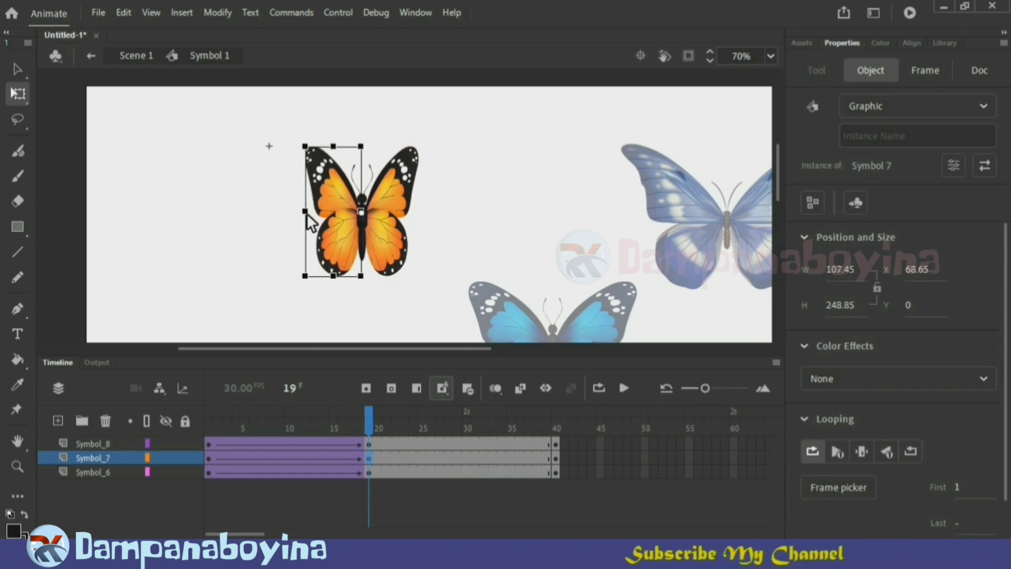
{"action": "left_click", "coordinate": [460, 206]}
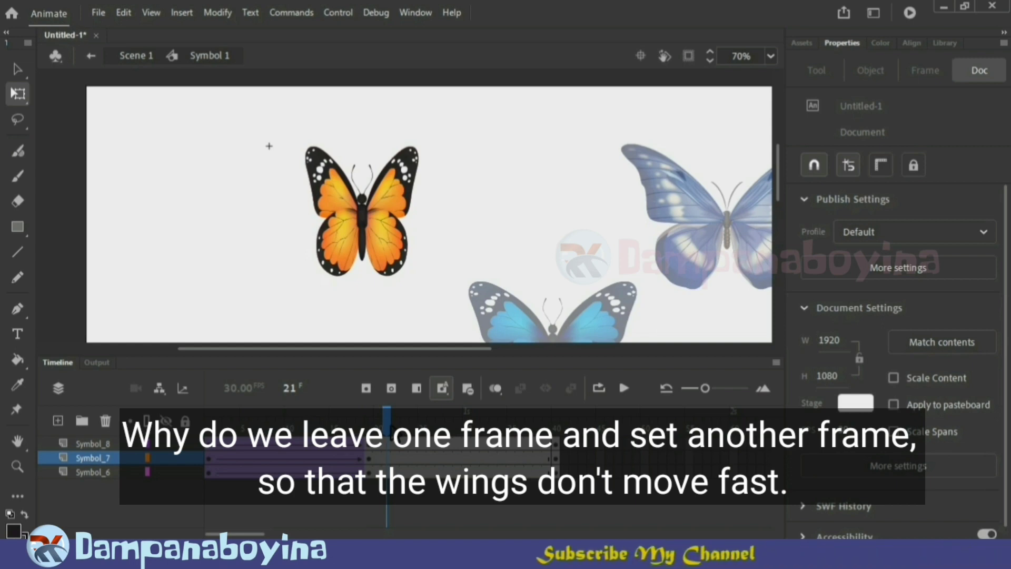
Convert frame 21 to keyframes on all three layers to hold the folded wings briefly
{"action": "left_click_drag", "start_coordinate": [387, 445], "coordinate": [388, 472]}
{"action": "key", "text": "F6"}
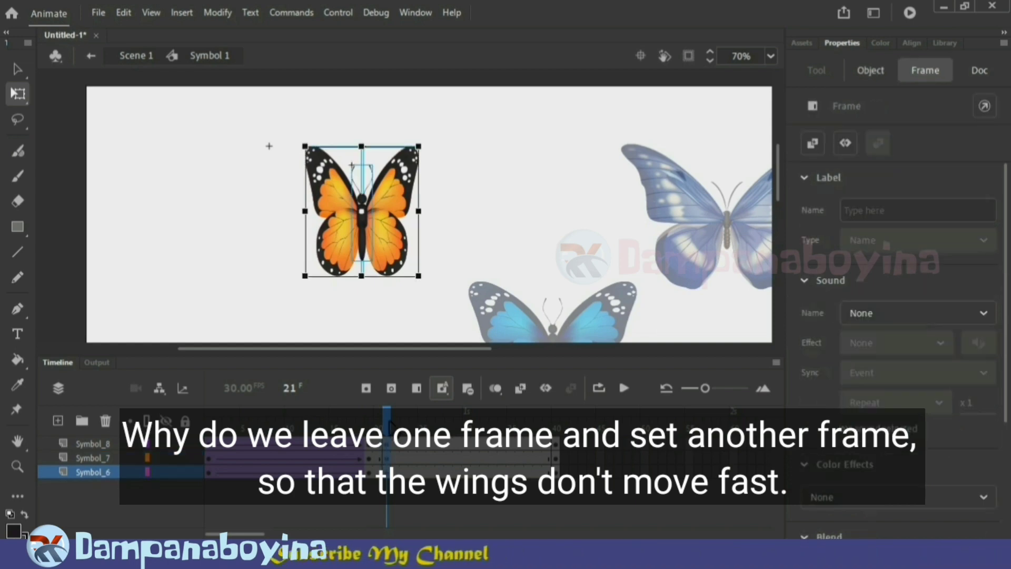
{"action": "left_click", "coordinate": [467, 444]}
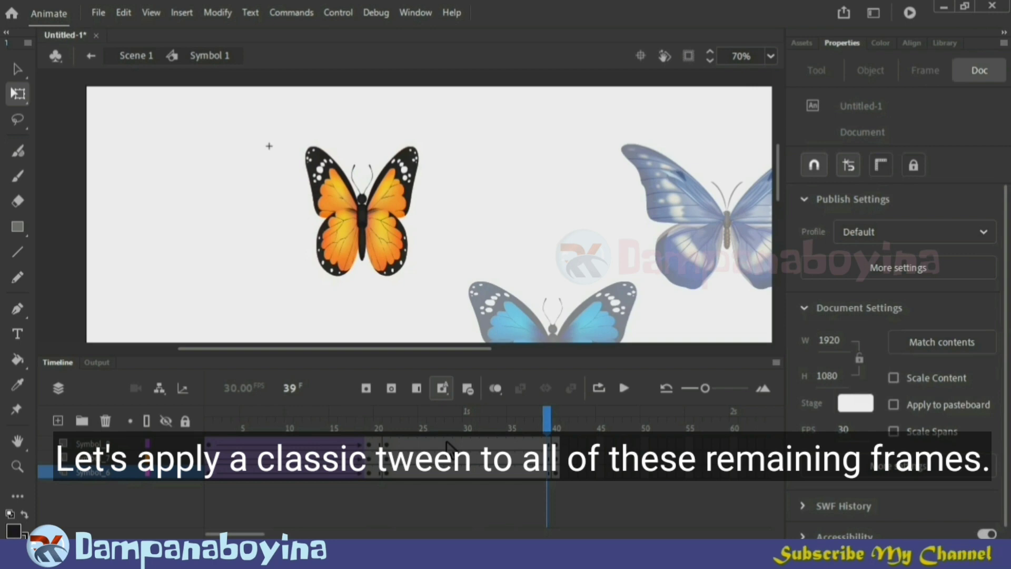
Create classic tweens between the keyframes at frames 21 and 40 on all three layers
{"action": "left_click_drag", "start_coordinate": [447, 444], "coordinate": [486, 471]}
{"action": "right_click", "coordinate": [486, 472]}
{"action": "left_click", "coordinate": [529, 21]}
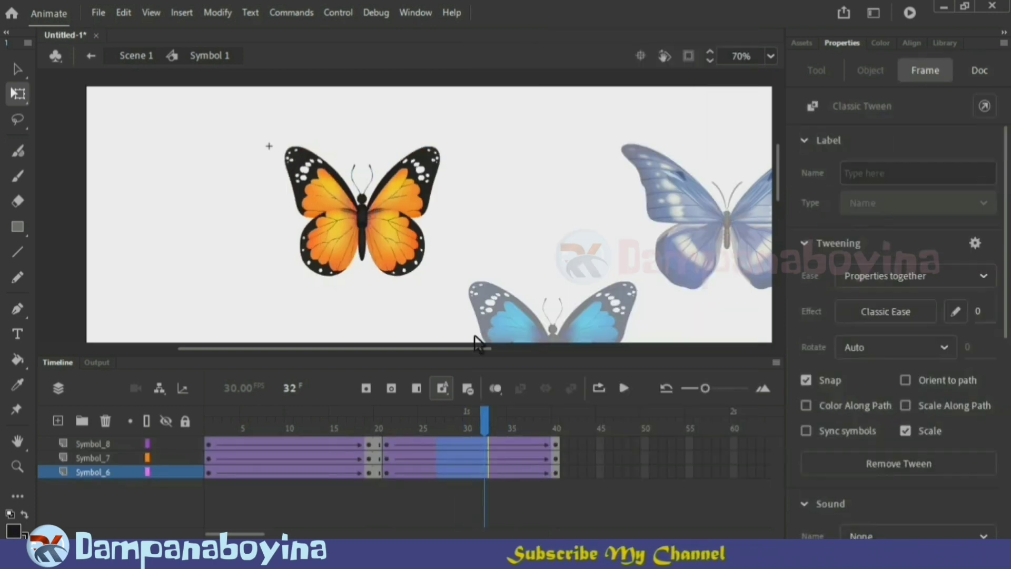
Apply a classic tween to the final keyframes at frame 40 on the three layers
{"action": "left_click_drag", "start_coordinate": [485, 416], "coordinate": [568, 440]}
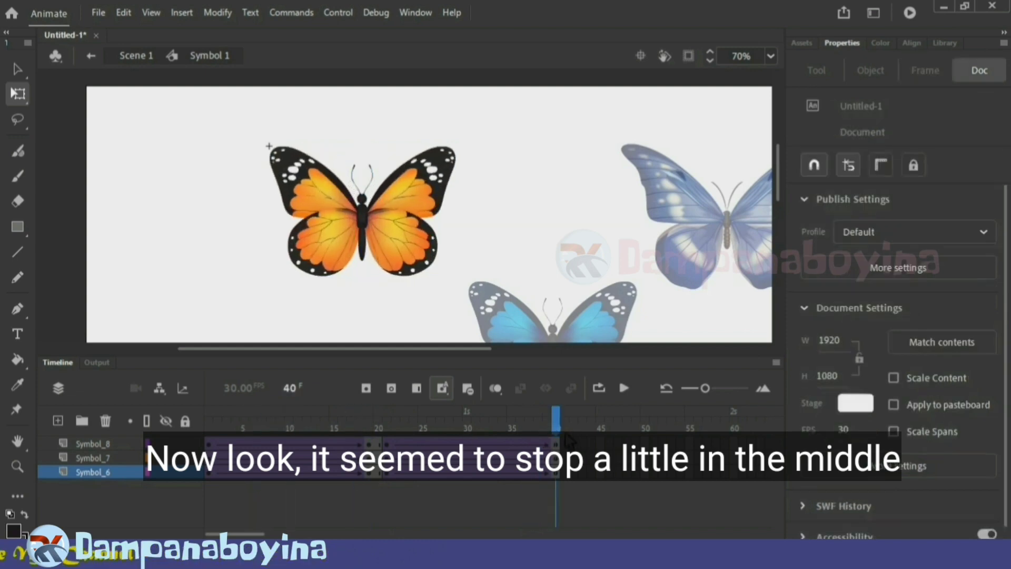
{"action": "right_click", "coordinate": [554, 472]}
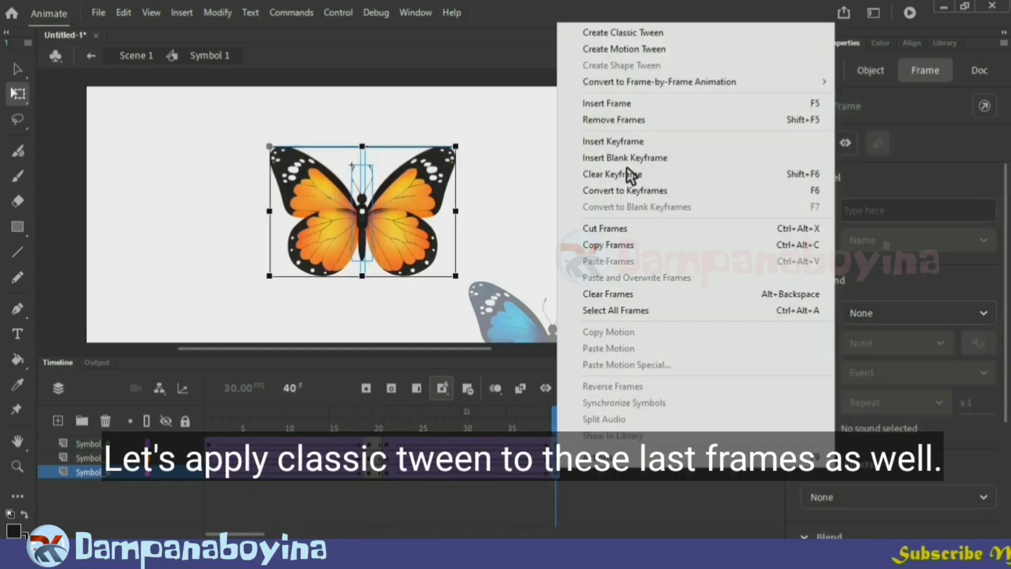
{"action": "left_click", "coordinate": [639, 35]}
Play the orange butterfly's timeline to preview the wing flap
{"action": "left_click", "coordinate": [557, 178]}
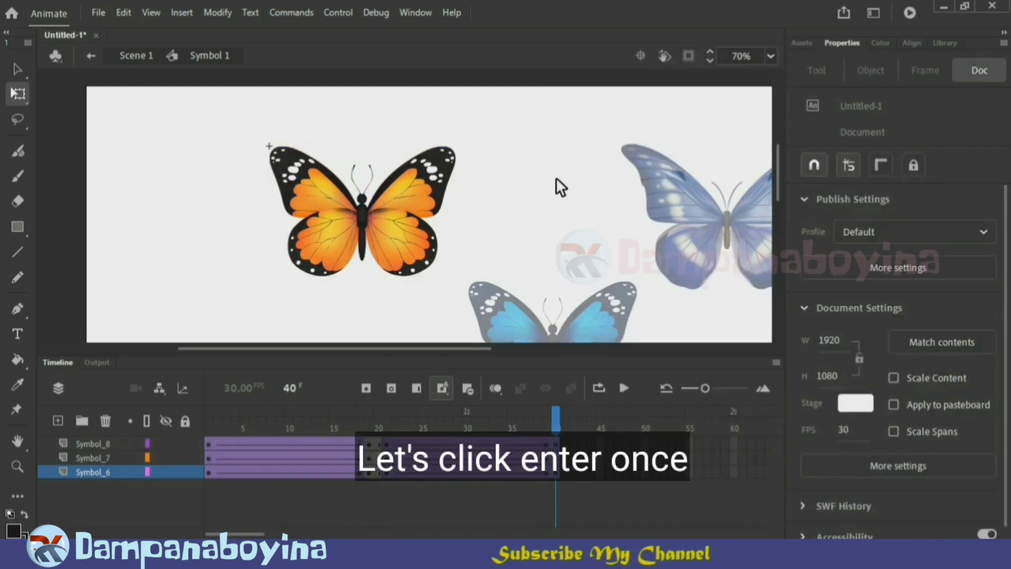
{"action": "key", "text": "Return"}
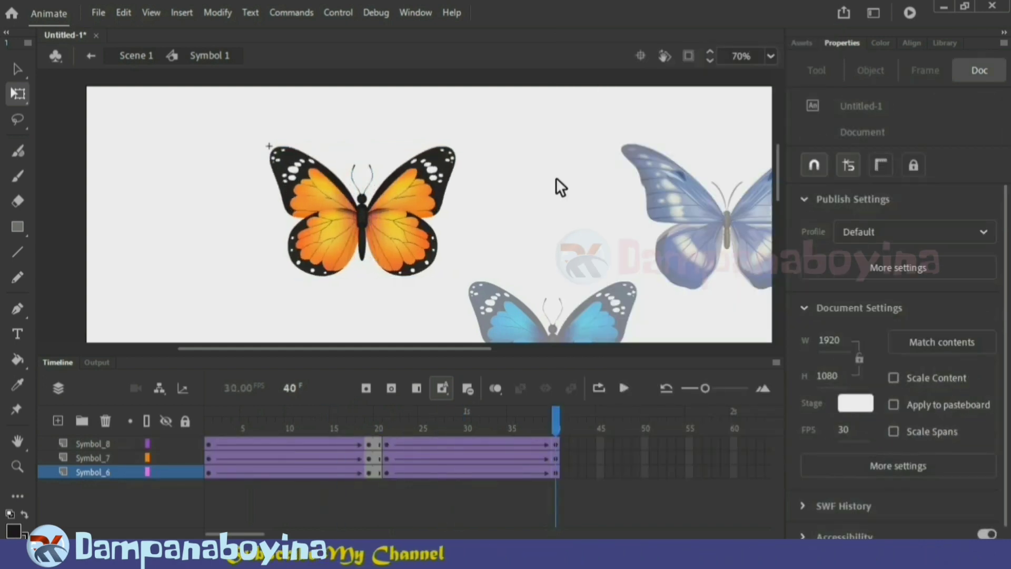
{"action": "key", "text": "Return"}
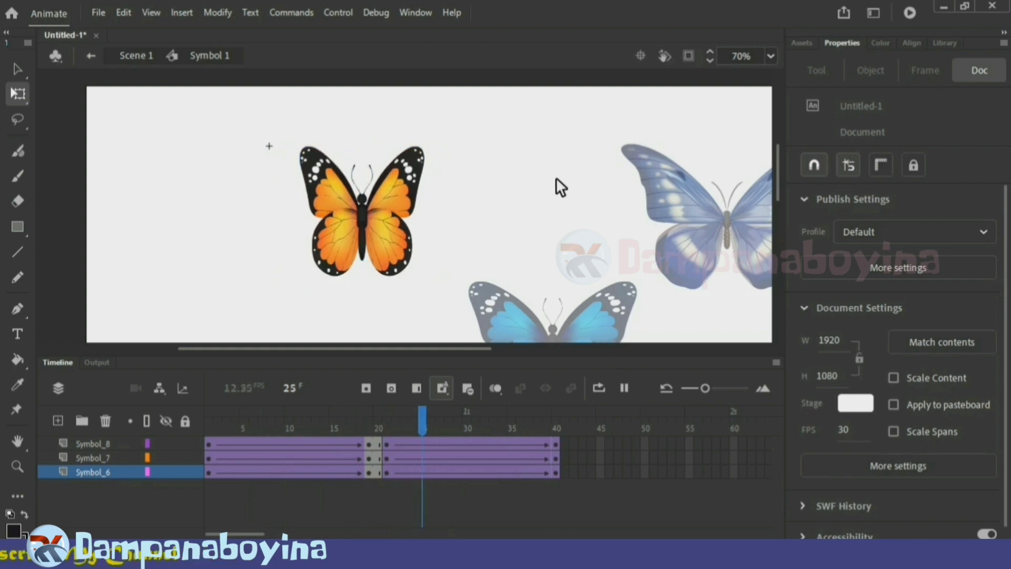
Leave the orange butterfly's symbol and return to Scene 1 with all five butterflies in view
{"action": "key", "text": "v"}
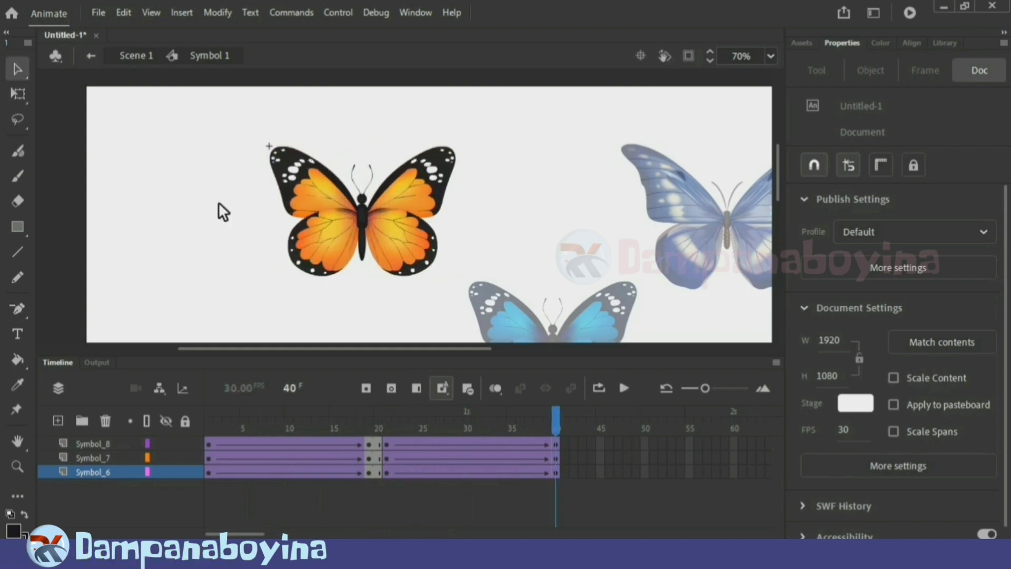
{"action": "key", "text": "ctrl+minus"}
{"action": "scroll", "coordinate": [599, 191], "scroll_direction": "down", "scroll_amount": 3}
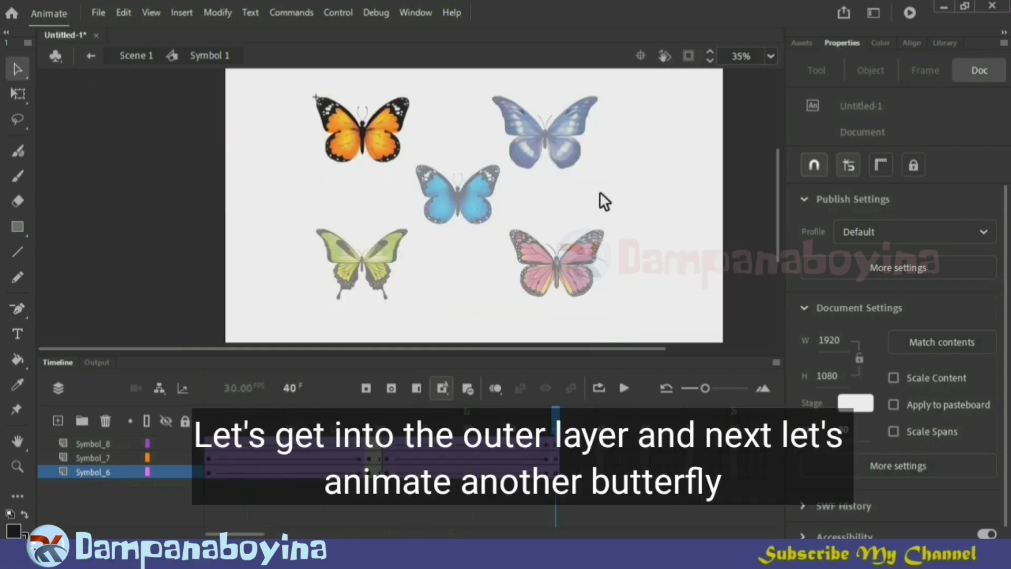
{"action": "double_click", "coordinate": [648, 203]}
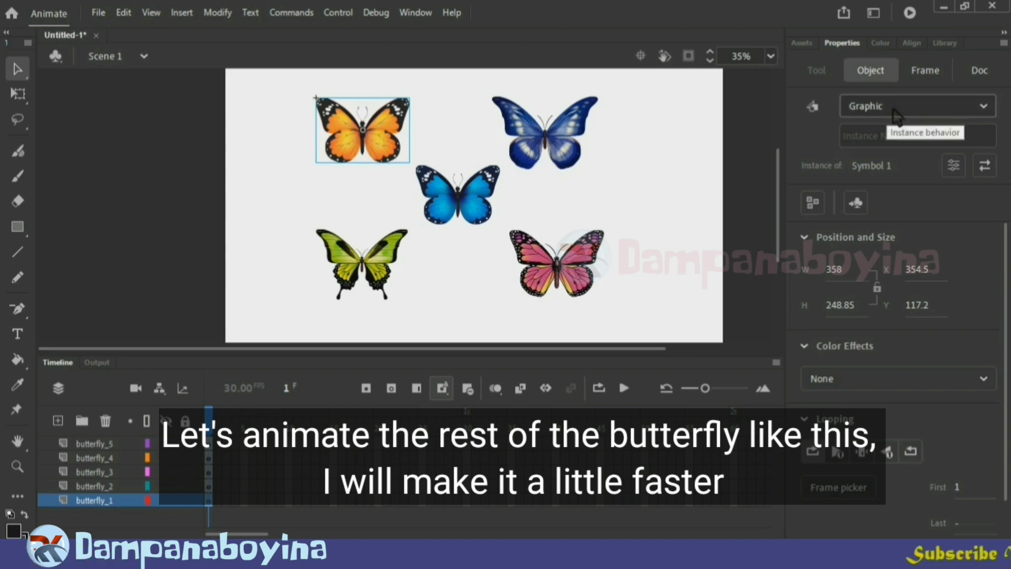
Set the orange butterfly's instance behavior to Movie Clip and test the movie to check its flapping
{"action": "left_click", "coordinate": [986, 106]}
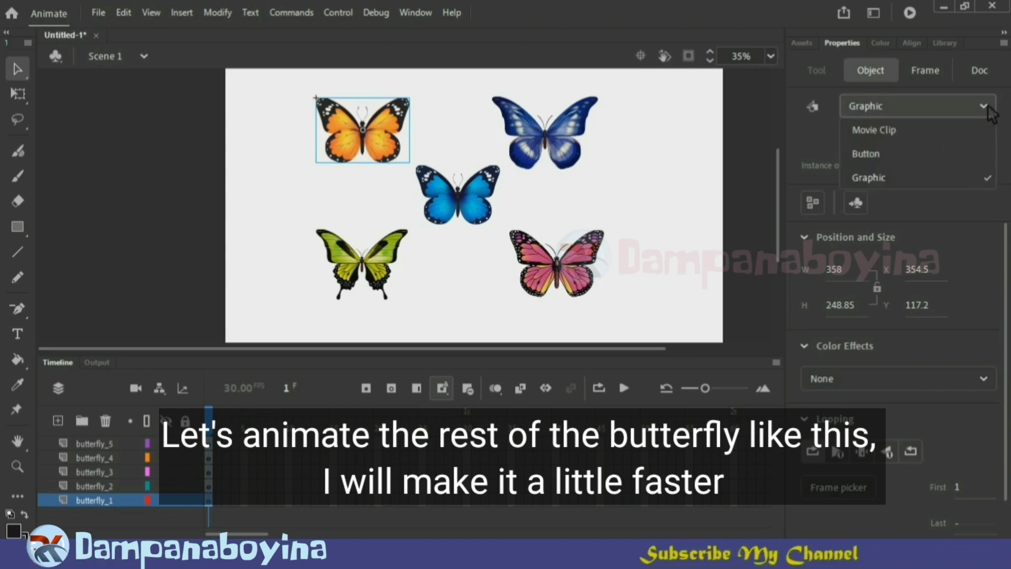
{"action": "left_click", "coordinate": [907, 131]}
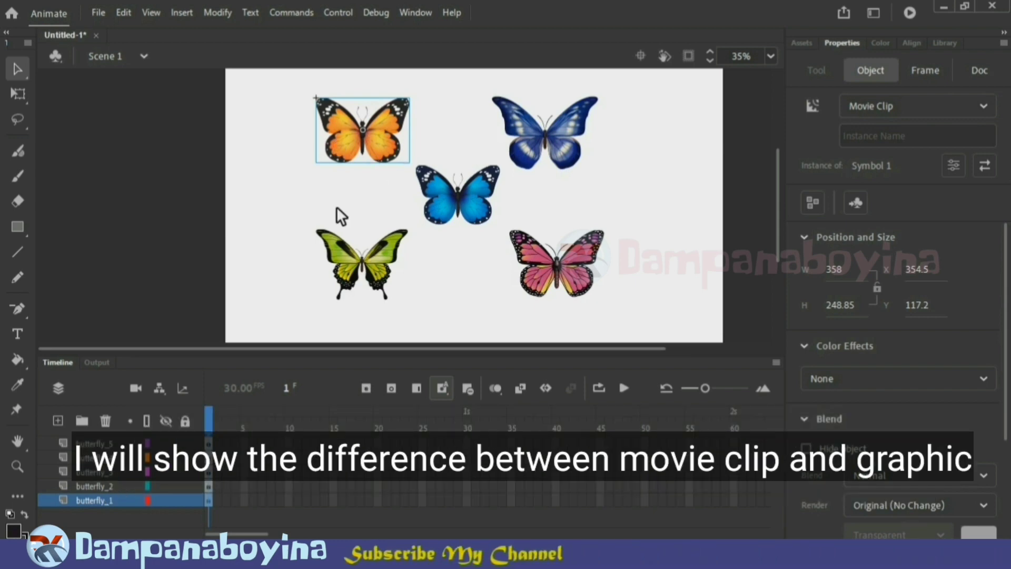
{"action": "key", "text": "ctrl+Return"}
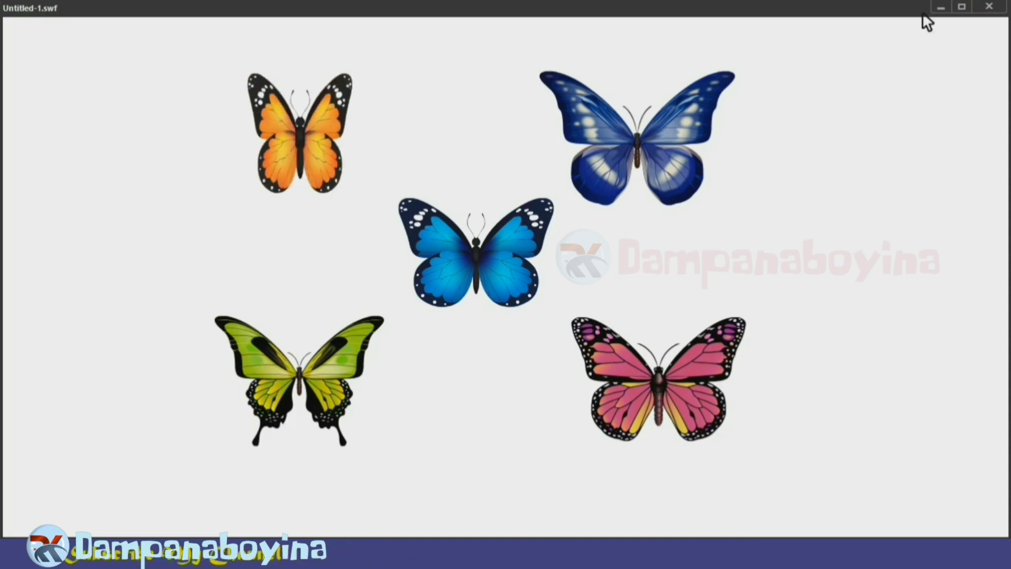
{"action": "left_click", "coordinate": [989, 8]}
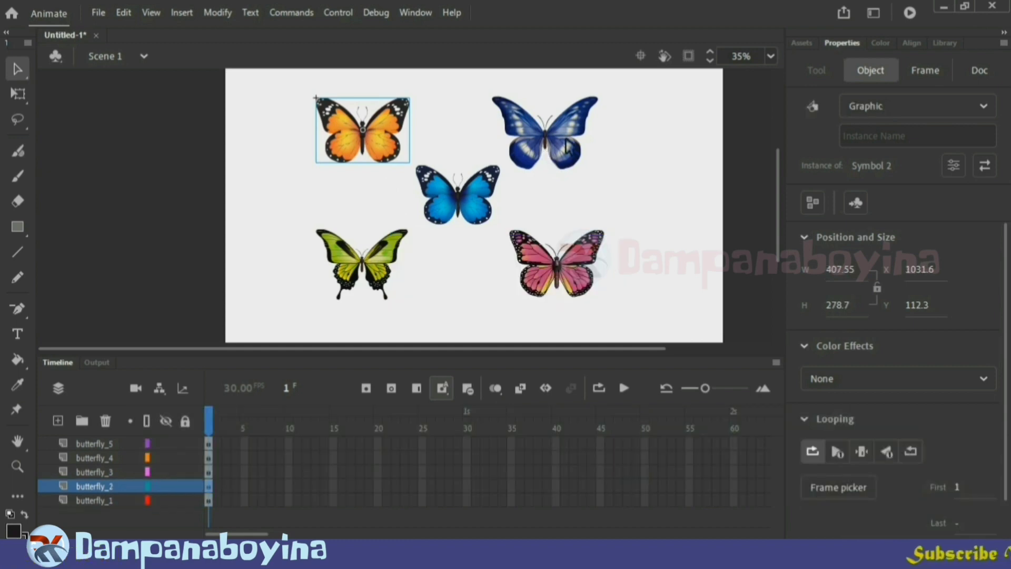
Open the dark blue butterfly's symbol for editing and convert its right wing into a graphic symbol
{"action": "left_click", "coordinate": [568, 147]}
{"action": "double_click", "coordinate": [568, 147]}
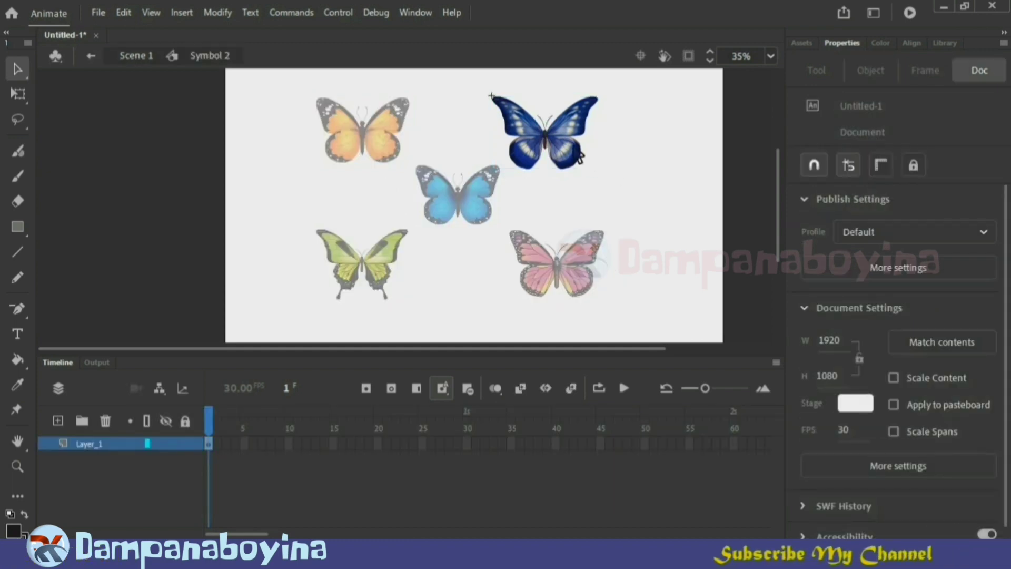
{"action": "left_click", "coordinate": [579, 157]}
{"action": "key", "text": "ctrl+equal"}
{"action": "left_click", "coordinate": [18, 94]}
{"action": "left_click_drag", "start_coordinate": [411, 212], "coordinate": [358, 211]}
{"action": "key", "text": "F8"}
{"action": "left_click", "coordinate": [615, 112]}
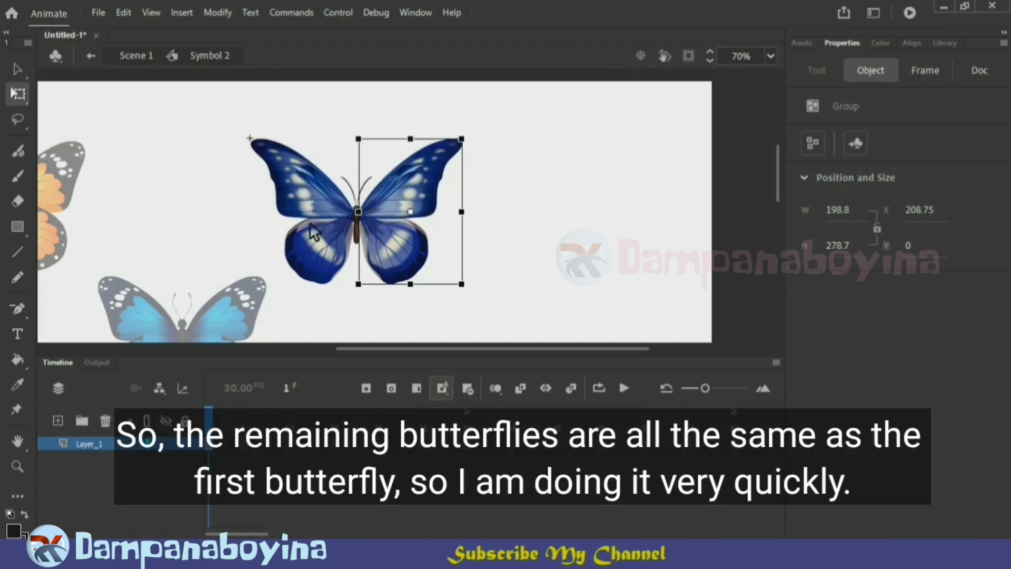
Convert the dark blue butterfly's left wing into its own graphic symbol
{"action": "left_click", "coordinate": [316, 195]}
{"action": "key", "text": "F8"}
{"action": "left_click", "coordinate": [616, 120]}
Combine the dark blue butterfly's body and both antennae into a single graphic symbol
{"action": "left_click", "coordinate": [356, 226]}
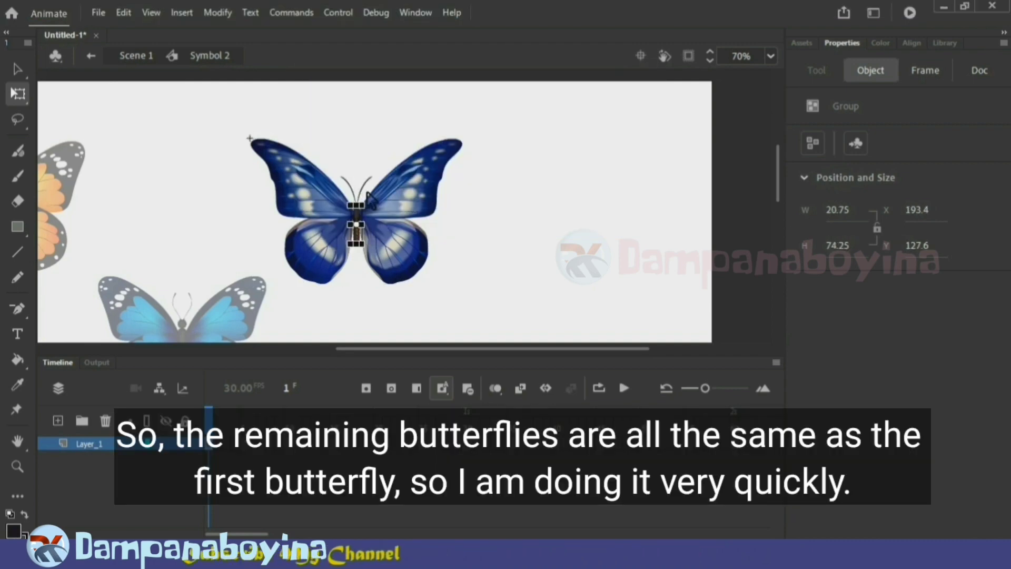
{"action": "left_click", "coordinate": [364, 190]}
{"action": "left_click", "coordinate": [362, 225]}
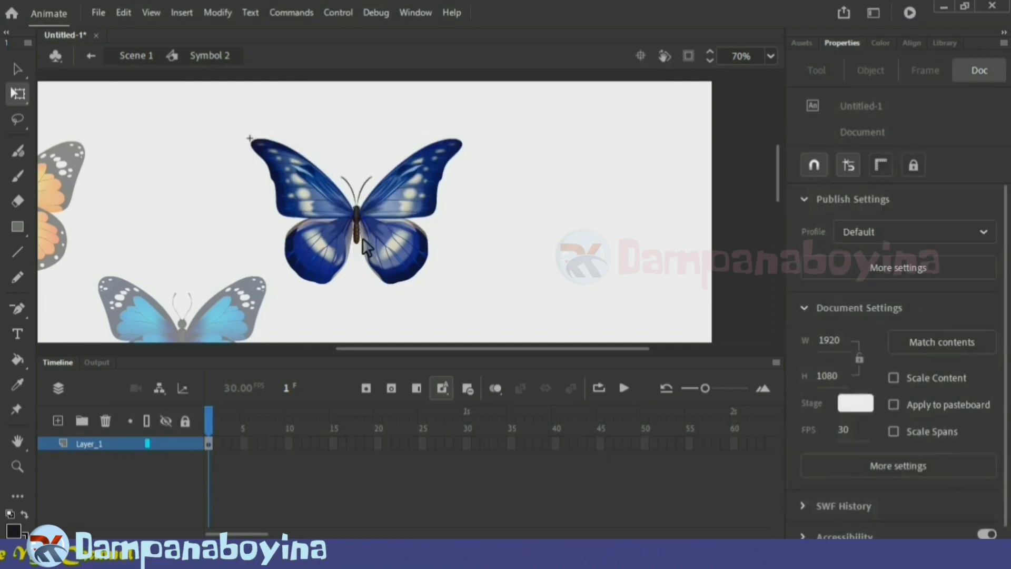
{"action": "left_click", "coordinate": [363, 203]}
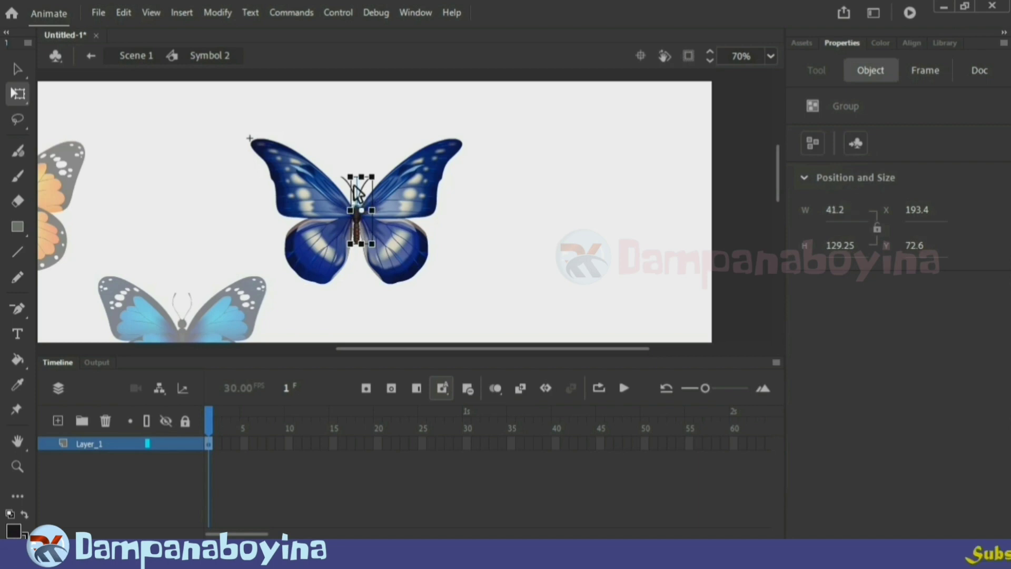
{"action": "key", "text": "ctrl+="}
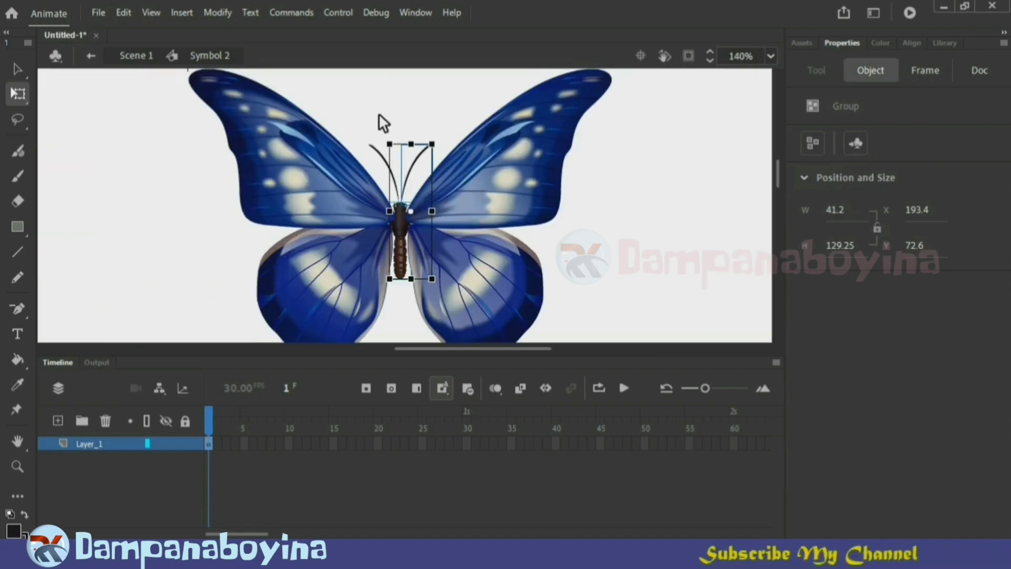
{"action": "left_click", "coordinate": [402, 190]}
{"action": "left_click", "coordinate": [416, 167], "text": "shift"}
{"action": "left_click", "coordinate": [401, 247], "text": "shift"}
{"action": "key", "text": "ctrl+g"}
{"action": "key", "text": "F8"}
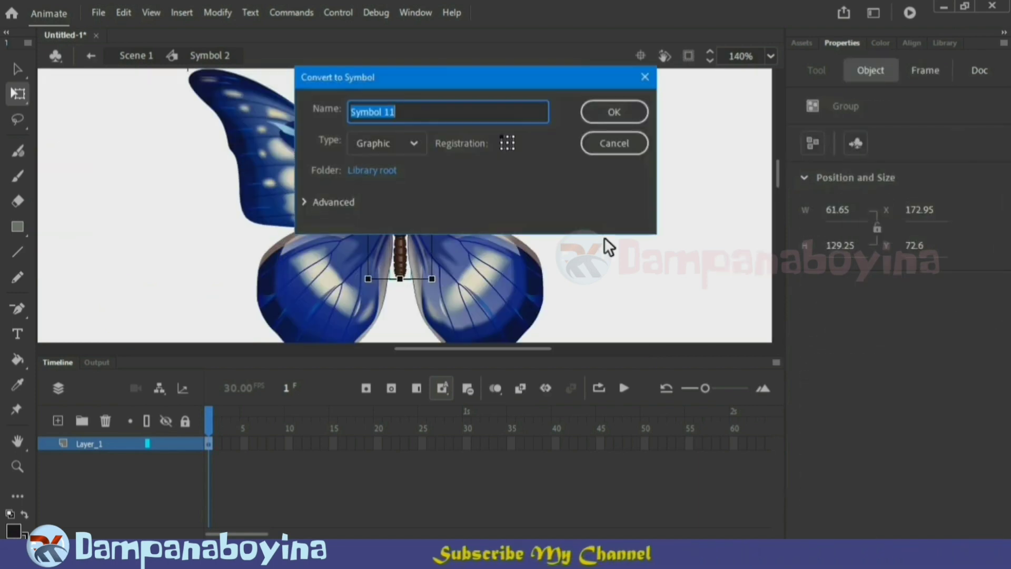
{"action": "key", "text": "Return"}
Distribute the dark blue butterfly's two wings and body to separate layers
{"action": "key", "text": "ctrl+-"}
{"action": "left_click_drag", "start_coordinate": [508, 280], "coordinate": [327, 156]}
{"action": "left_click", "coordinate": [530, 294]}
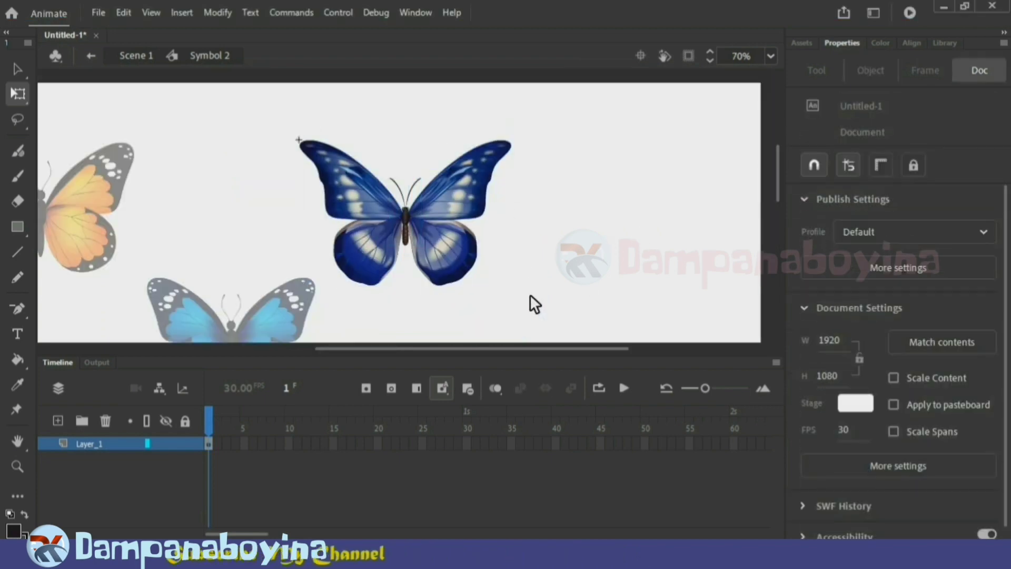
{"action": "left_click_drag", "start_coordinate": [530, 294], "coordinate": [338, 163]}
{"action": "right_click", "coordinate": [360, 211]}
{"action": "left_click", "coordinate": [435, 403]}
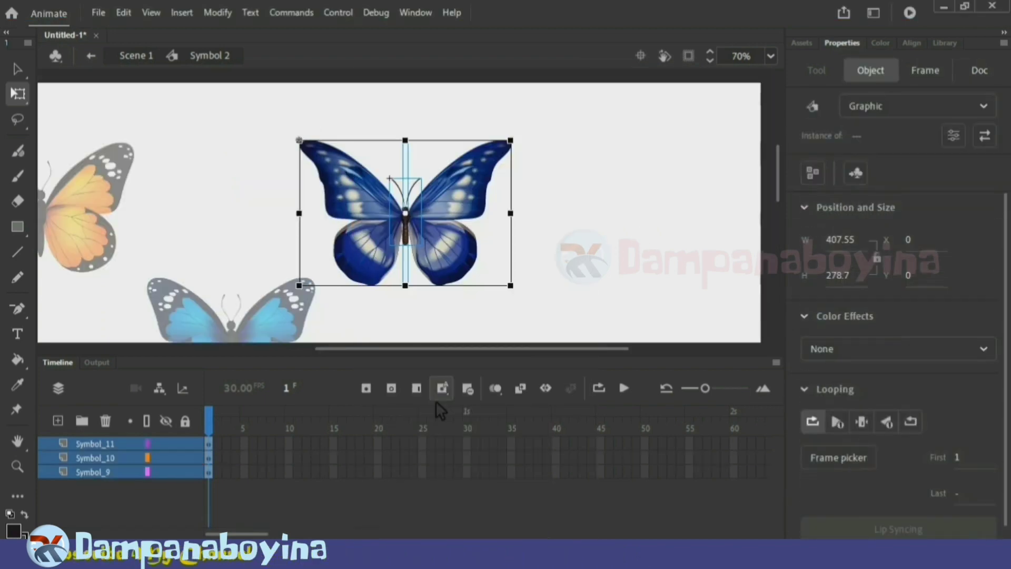
Move the transformation points of both dark blue wings to their inner edges beside the body
{"action": "left_click", "coordinate": [514, 472]}
{"action": "key", "text": "F5"}
{"action": "key", "text": "shift+comma"}
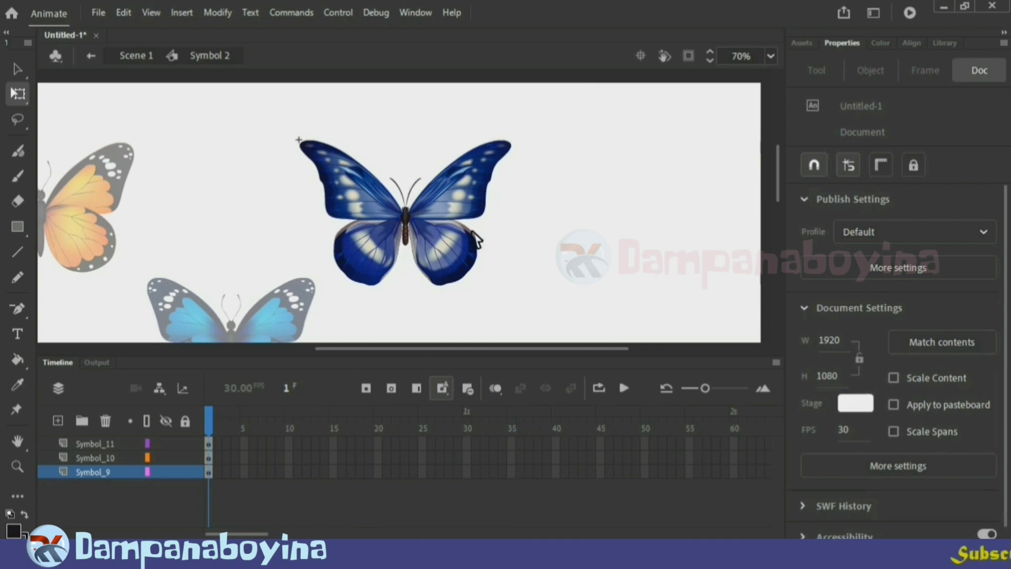
{"action": "left_click", "coordinate": [476, 239]}
{"action": "left_click", "coordinate": [360, 221]}
{"action": "key", "text": "Escape"}
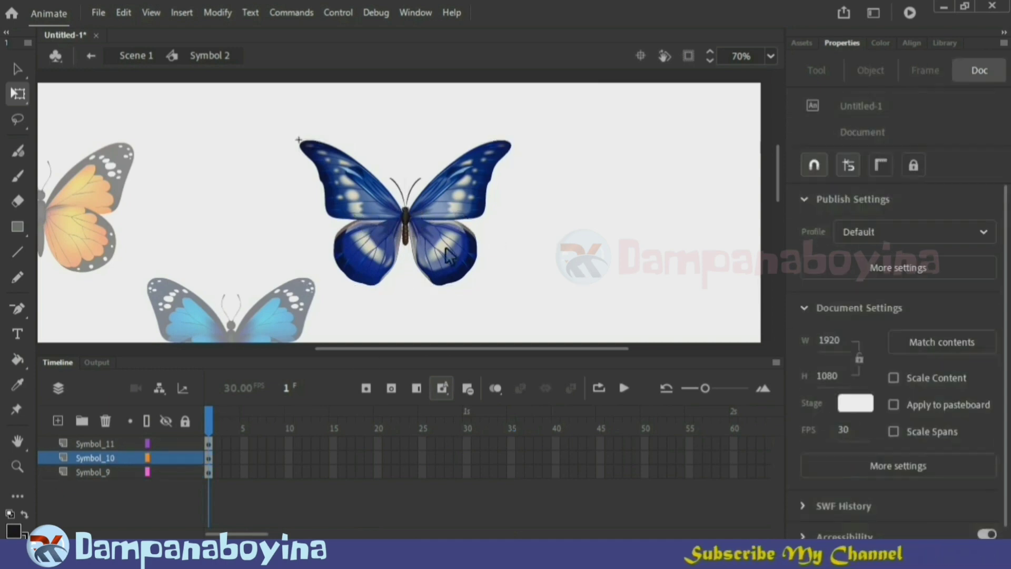
Insert keyframes on the dark blue butterfly's three layers at frame 30 and frame 15
{"action": "left_click_drag", "start_coordinate": [467, 444], "coordinate": [472, 471]}
{"action": "right_click", "coordinate": [472, 471]}
{"action": "left_click", "coordinate": [547, 157]}
{"action": "left_click", "coordinate": [336, 412]}
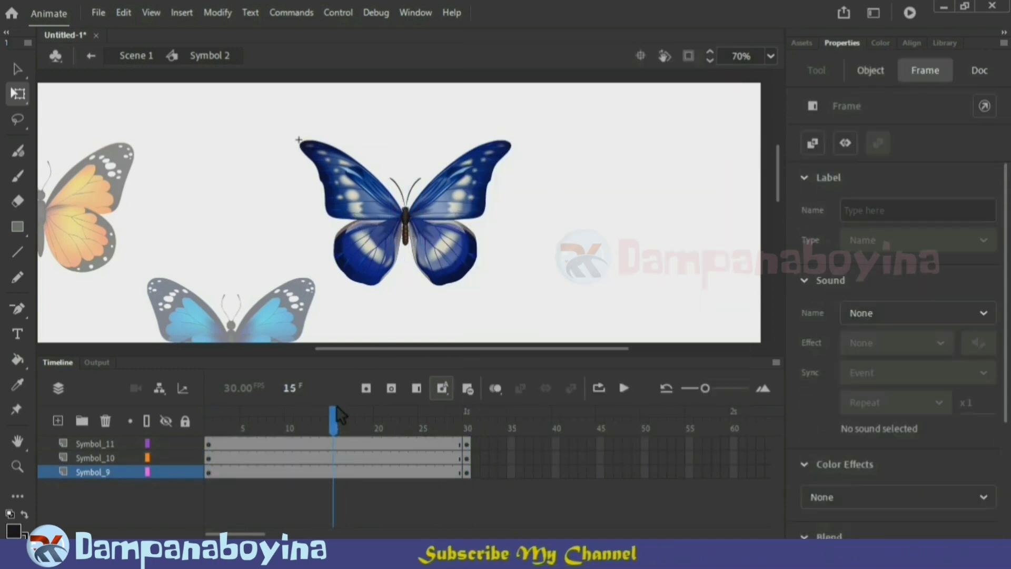
{"action": "key", "text": "F6"}
At frame 15, narrow both dark blue wings toward the body, the left one to about 135 px wide
{"action": "left_click", "coordinate": [419, 306]}
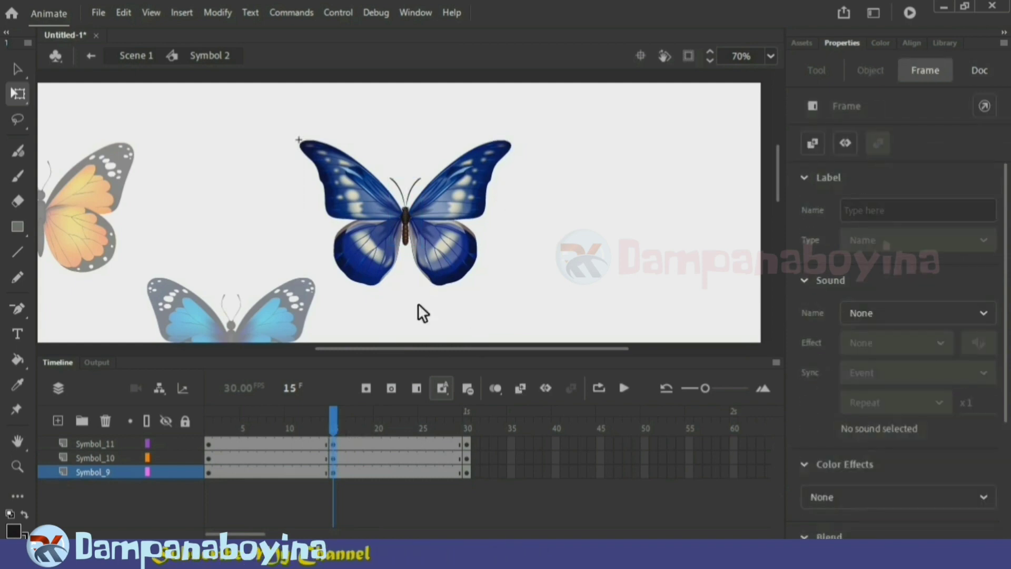
{"action": "left_click", "coordinate": [459, 221]}
{"action": "left_click_drag", "start_coordinate": [514, 216], "coordinate": [487, 217]}
{"action": "left_click", "coordinate": [364, 221]}
{"action": "left_click_drag", "start_coordinate": [299, 215], "coordinate": [337, 219]}
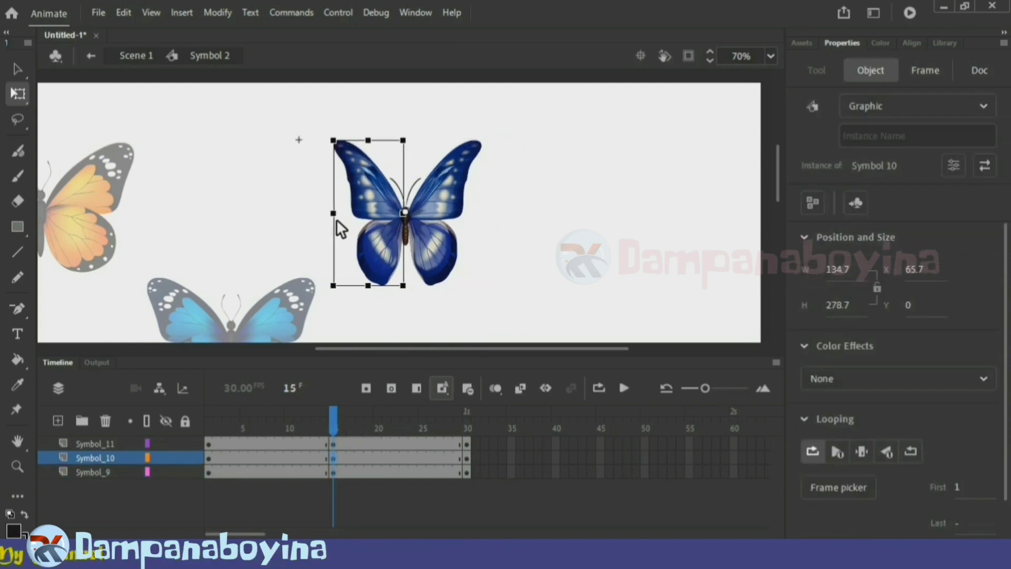
Create classic tweens between the keyframes on the dark blue butterfly's three layers and play the flap
{"action": "left_click_drag", "start_coordinate": [482, 469], "coordinate": [287, 441]}
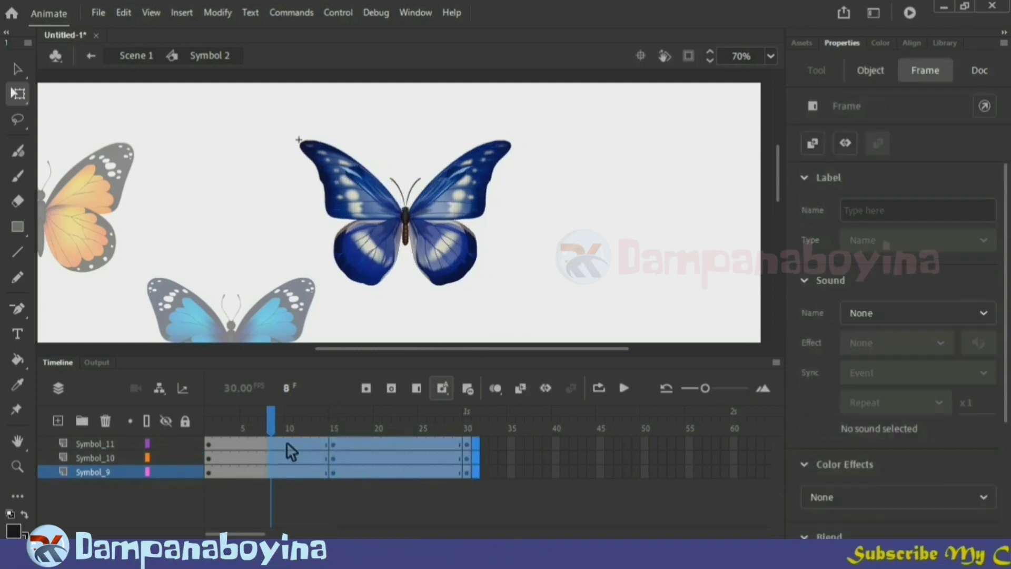
{"action": "right_click", "coordinate": [286, 441]}
{"action": "left_click", "coordinate": [337, 138]}
{"action": "left_click", "coordinate": [594, 182]}
{"action": "key", "text": "Return"}
Return to Scene 1 and open the light blue butterfly's symbol for editing
{"action": "double_click", "coordinate": [608, 210]}
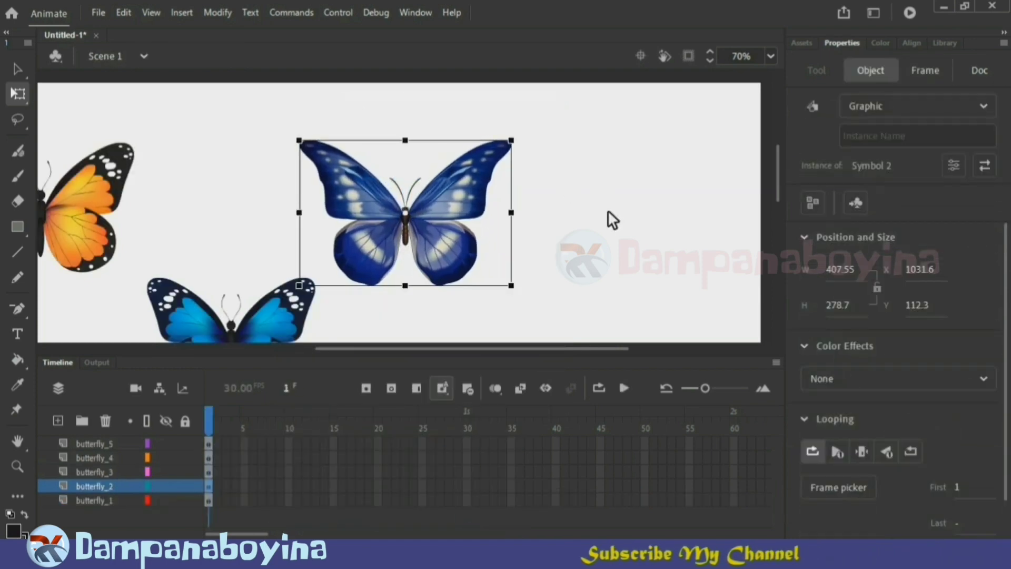
{"action": "key", "text": "ctrl+minus"}
{"action": "left_click", "coordinate": [340, 201]}
{"action": "key", "text": "ctrl+equal"}
{"action": "double_click", "coordinate": [436, 222]}
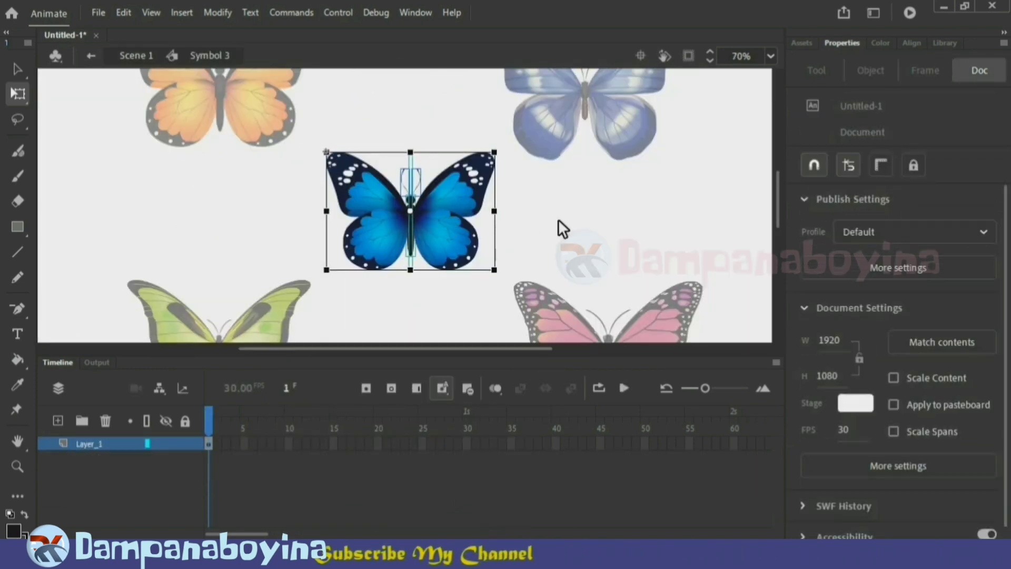
Convert the light blue butterfly's right wing and left wing into separate graphic symbols
{"action": "left_click", "coordinate": [558, 220]}
{"action": "left_click", "coordinate": [378, 221]}
{"action": "left_click", "coordinate": [520, 201]}
{"action": "left_click", "coordinate": [464, 227]}
{"action": "key", "text": "F8"}
{"action": "key", "text": "Return"}
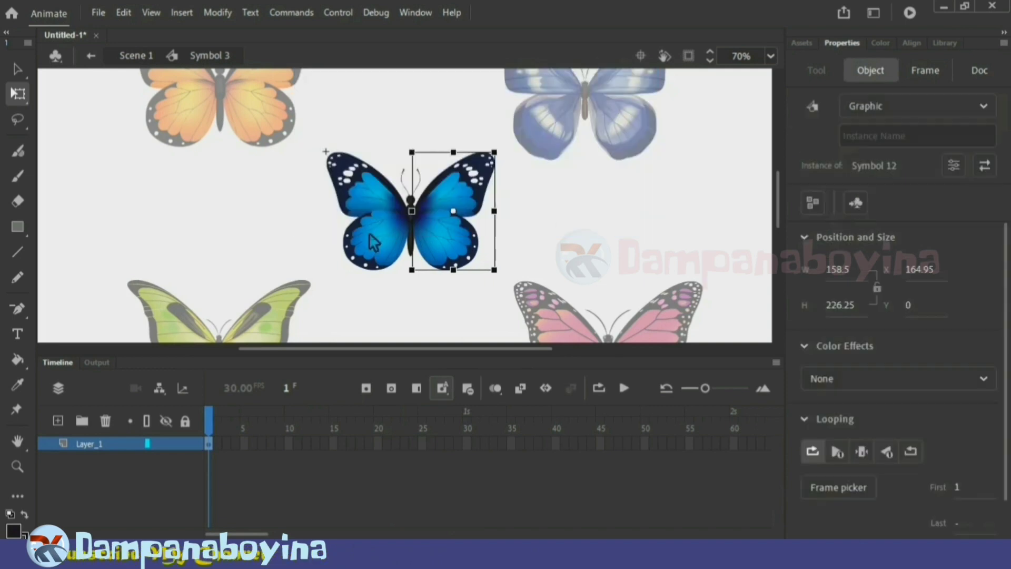
{"action": "left_click", "coordinate": [369, 235]}
{"action": "key", "text": "F8"}
{"action": "left_click", "coordinate": [638, 114]}
Shift the two light blue wings outward, away from the body, to expose the body and antennae
{"action": "left_click", "coordinate": [452, 219]}
{"action": "key", "text": "shift+Right"}
{"action": "key", "text": "shift+Right"}
{"action": "left_click", "coordinate": [387, 229]}
{"action": "key", "text": "shift+Left"}
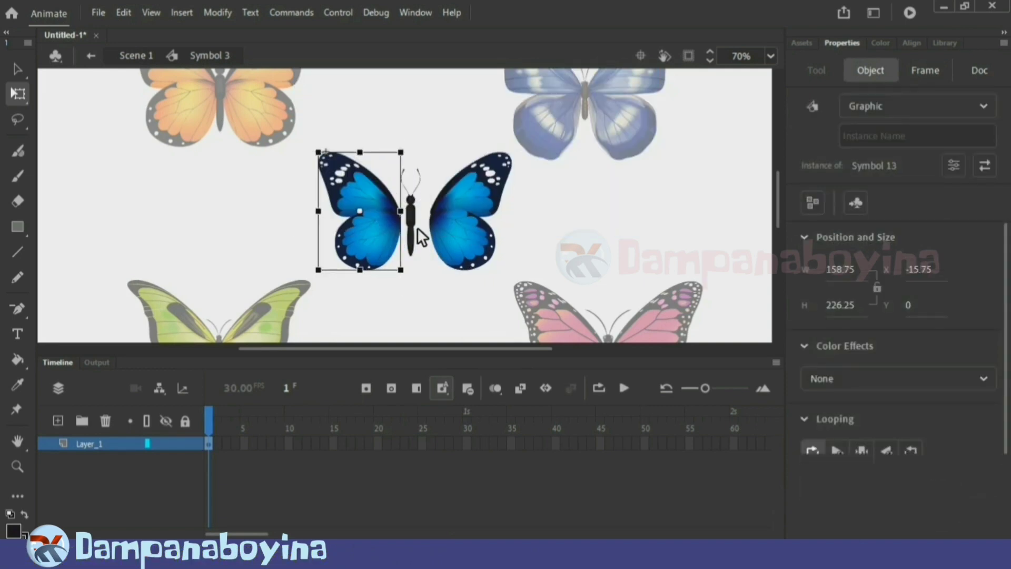
Convert the light blue butterfly's body and both antennae together into one graphic symbol
{"action": "left_click", "coordinate": [415, 229]}
{"action": "left_click", "coordinate": [421, 184]}
{"action": "left_click", "coordinate": [412, 186]}
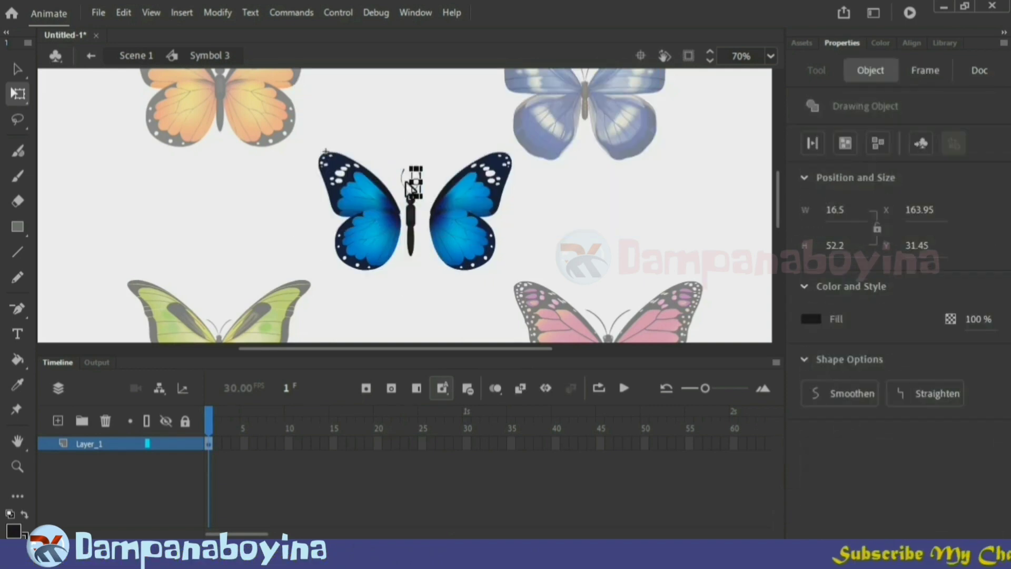
{"action": "key", "text": "ctrl+="}
{"action": "left_click", "coordinate": [446, 160]}
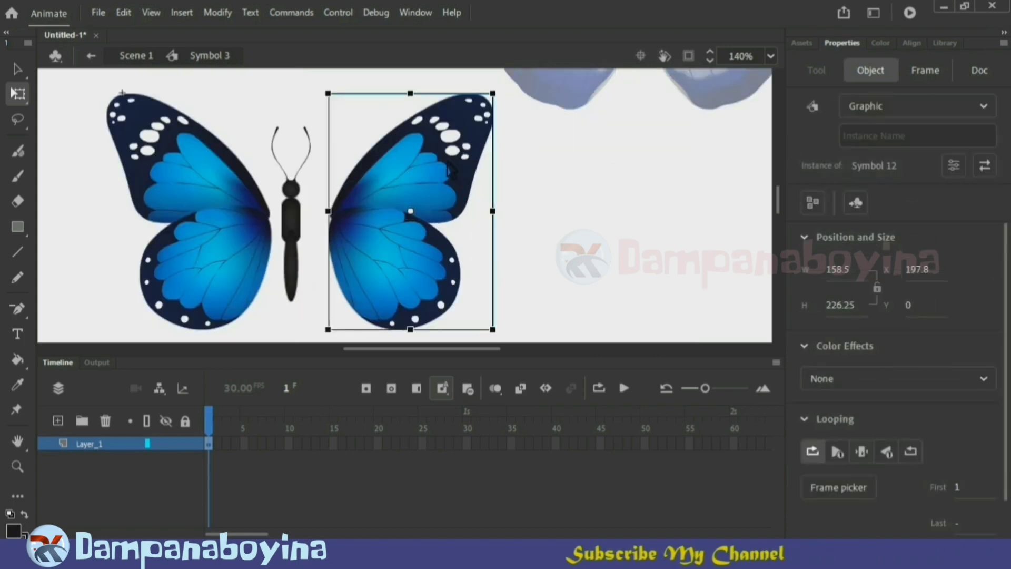
{"action": "left_click", "coordinate": [316, 132]}
{"action": "left_click", "coordinate": [284, 169]}
{"action": "left_click", "coordinate": [301, 224], "text": "shift"}
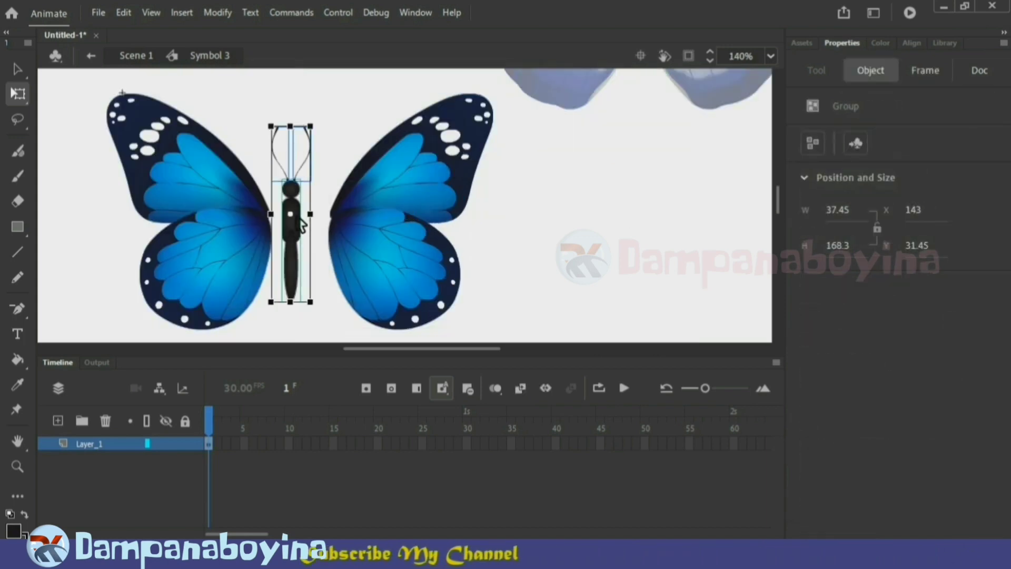
{"action": "key", "text": "F8"}
{"action": "left_click", "coordinate": [612, 109]}
Move both light blue wings back inward so they meet the body
{"action": "key", "text": "ctrl+minus"}
{"action": "left_click", "coordinate": [568, 191]}
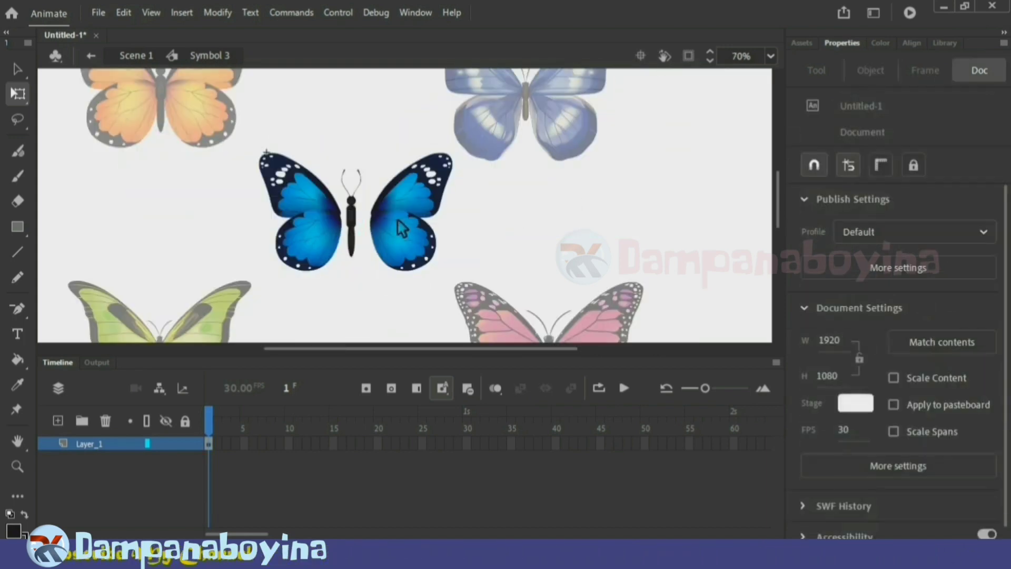
{"action": "left_click", "coordinate": [385, 229]}
{"action": "left_click", "coordinate": [302, 221]}
{"action": "left_click_drag", "start_coordinate": [303, 222], "coordinate": [311, 222]}
{"action": "left_click", "coordinate": [461, 239]}
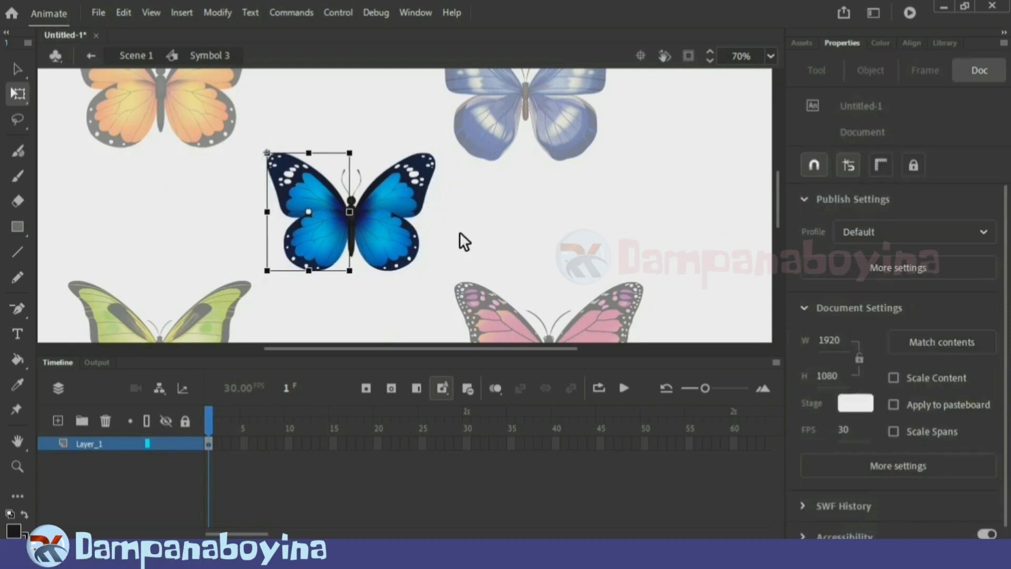
{"action": "left_click", "coordinate": [400, 236]}
{"action": "left_click", "coordinate": [487, 239]}
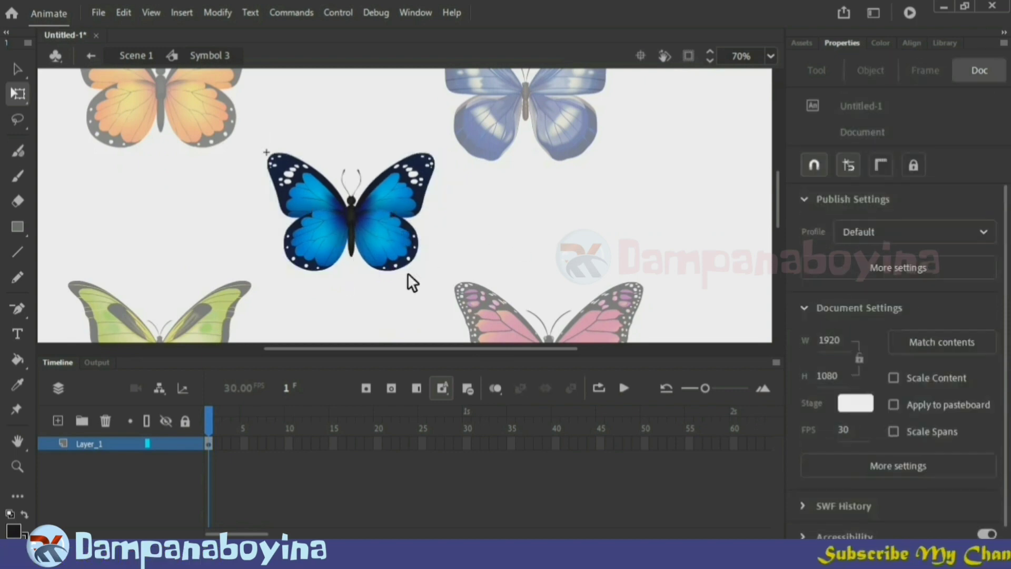
Distribute the light blue butterfly's three parts to layers and move both wings' transformation points to the body side
{"action": "key", "text": "ctrl+a"}
{"action": "right_click", "coordinate": [372, 263]}
{"action": "left_click", "coordinate": [396, 405]}
{"action": "left_click", "coordinate": [400, 220]}
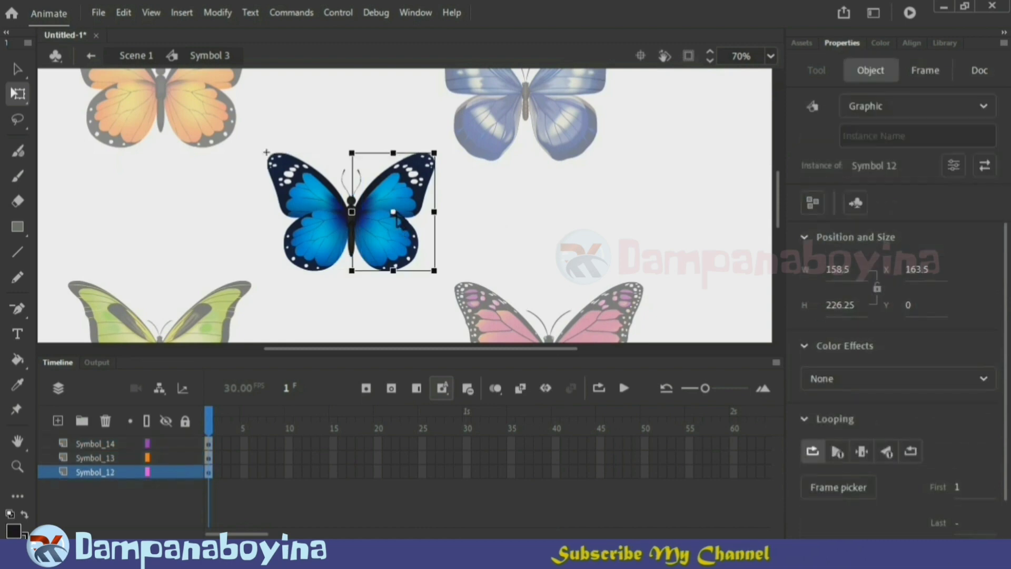
{"action": "left_click", "coordinate": [328, 226]}
{"action": "left_click", "coordinate": [410, 311]}
Insert keyframes on the light blue butterfly's three layers at frame 35 and frame 17
{"action": "right_click", "coordinate": [517, 472]}
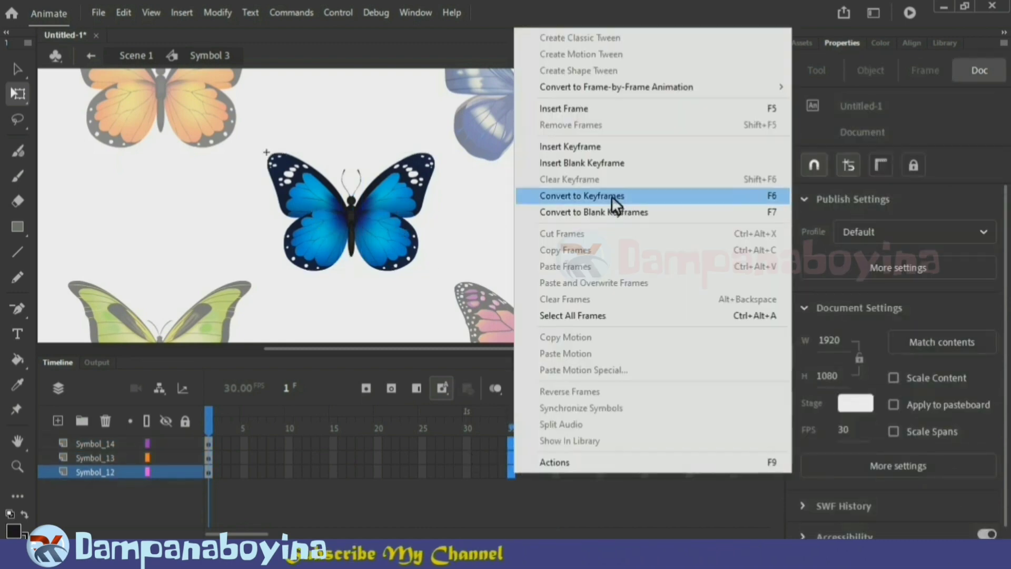
{"action": "left_click", "coordinate": [612, 195]}
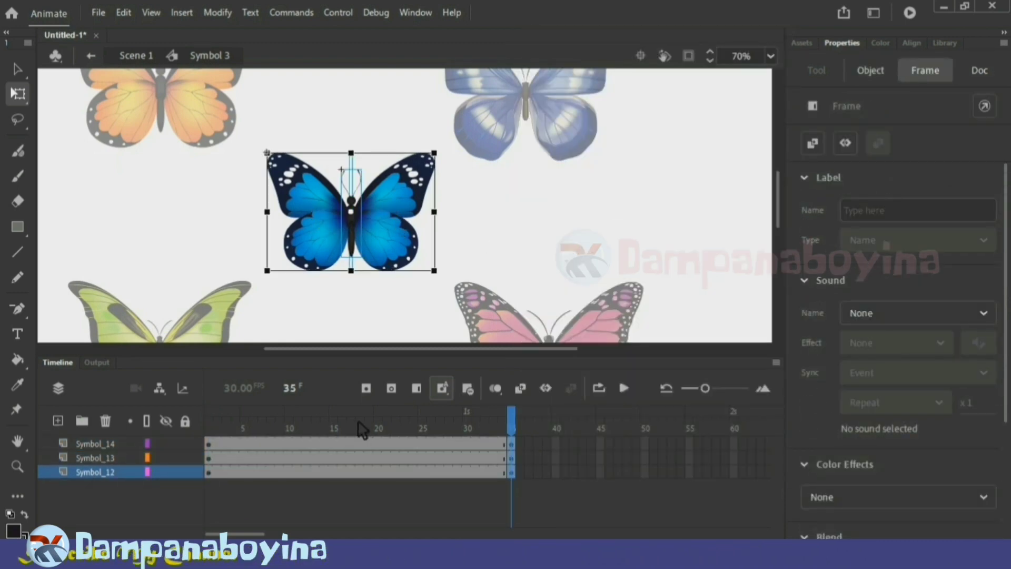
{"action": "left_click", "coordinate": [352, 423]}
{"action": "left_click_drag", "start_coordinate": [352, 444], "coordinate": [352, 472]}
{"action": "key", "text": "F6"}
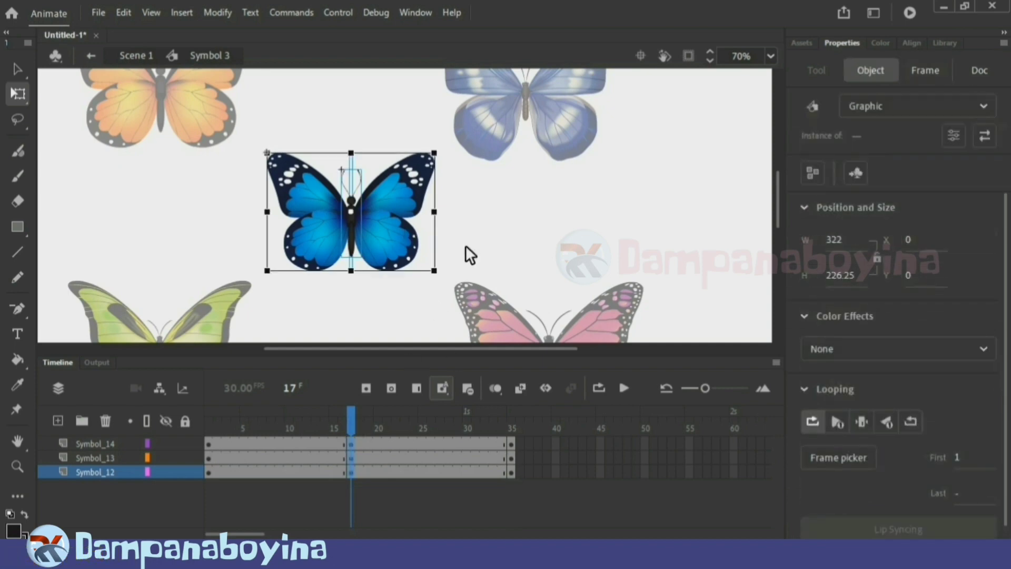
At frame 17, narrow both light blue wings toward the body
{"action": "left_click", "coordinate": [409, 219]}
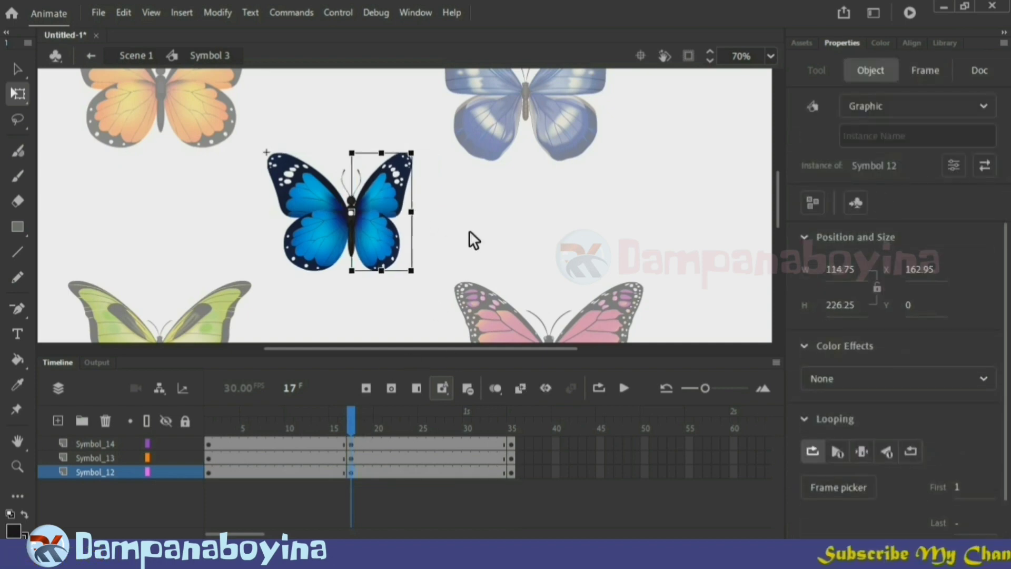
{"action": "left_click", "coordinate": [280, 219]}
{"action": "left_click_drag", "start_coordinate": [268, 213], "coordinate": [295, 213]}
{"action": "left_click", "coordinate": [412, 218]}
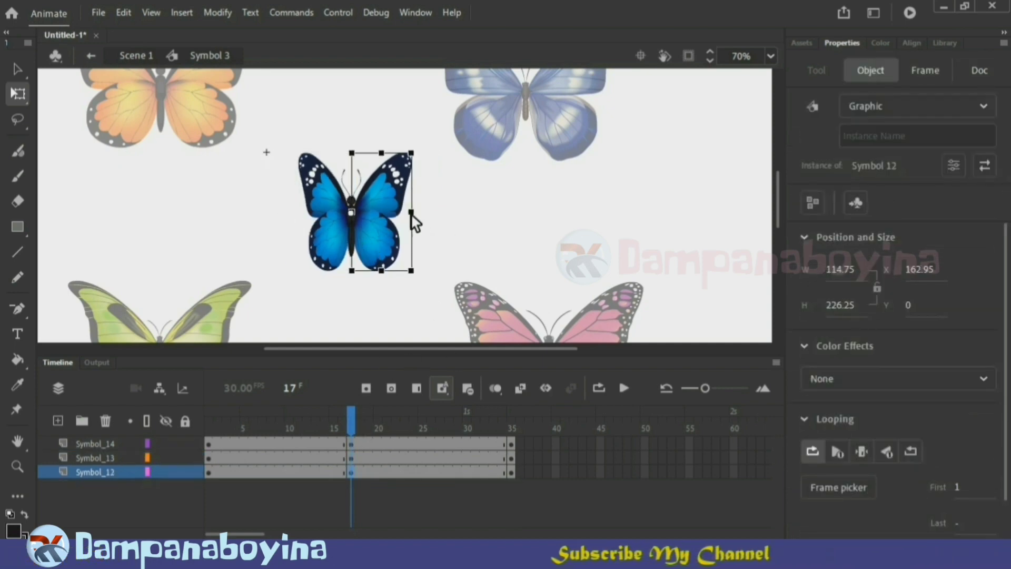
{"action": "left_click_drag", "start_coordinate": [413, 213], "coordinate": [405, 213]}
Create classic tweens between the keyframes on the light blue butterfly's three layers and play the flap
{"action": "left_click_drag", "start_coordinate": [510, 473], "coordinate": [306, 444]}
{"action": "right_click", "coordinate": [305, 444]}
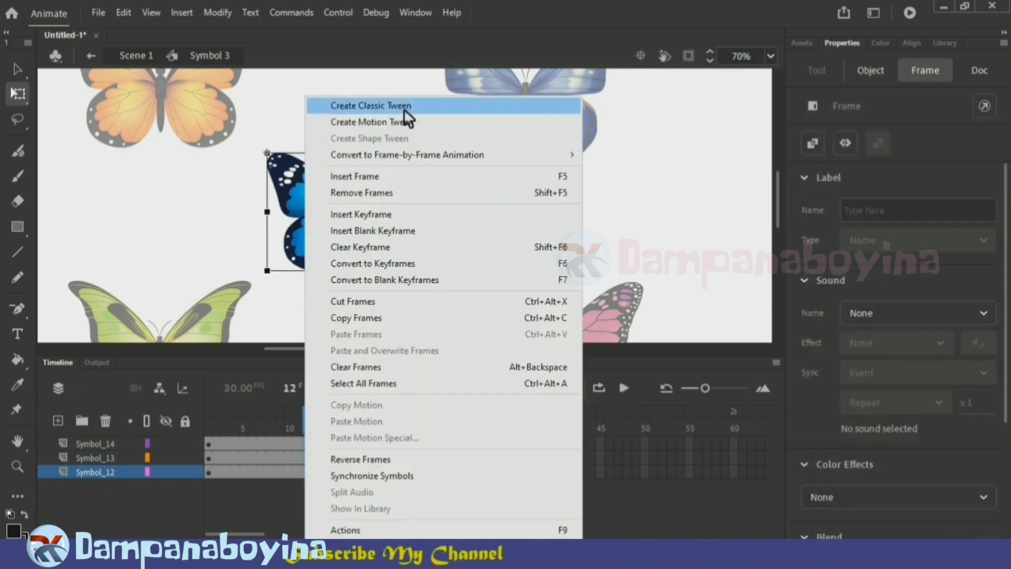
{"action": "left_click", "coordinate": [405, 108]}
{"action": "left_click", "coordinate": [551, 195]}
{"action": "key", "text": "Return"}
Return to Scene 1 and open the pink butterfly's symbol for editing
{"action": "double_click", "coordinate": [632, 208]}
{"action": "scroll", "coordinate": [649, 212], "scroll_direction": "down", "scroll_amount": 3}
{"action": "double_click", "coordinate": [590, 200]}
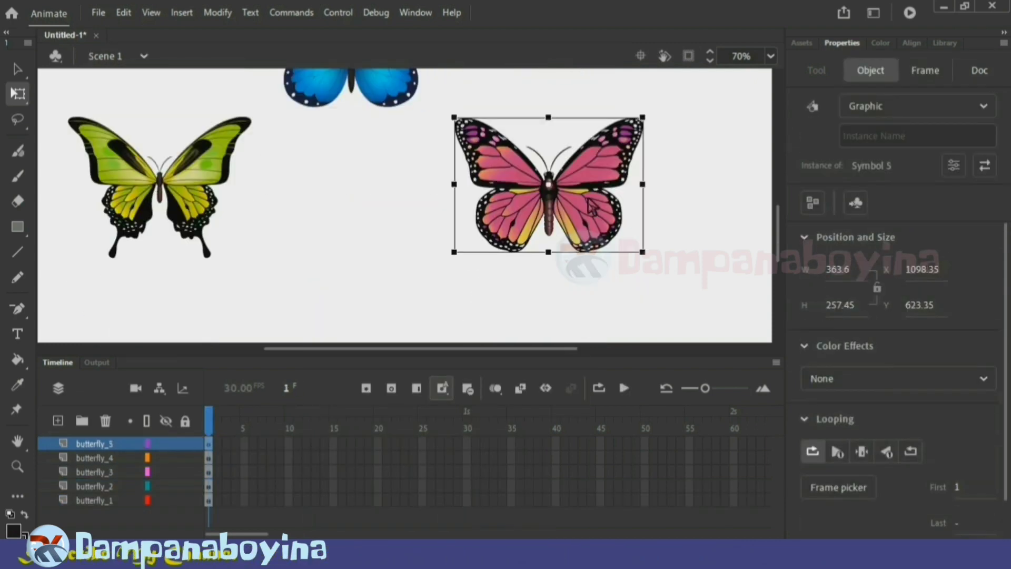
Convert the pink butterfly's right wing into a graphic symbol
{"action": "left_click", "coordinate": [662, 223]}
{"action": "left_click", "coordinate": [595, 208]}
{"action": "key", "text": "F8"}
{"action": "left_click", "coordinate": [615, 112]}
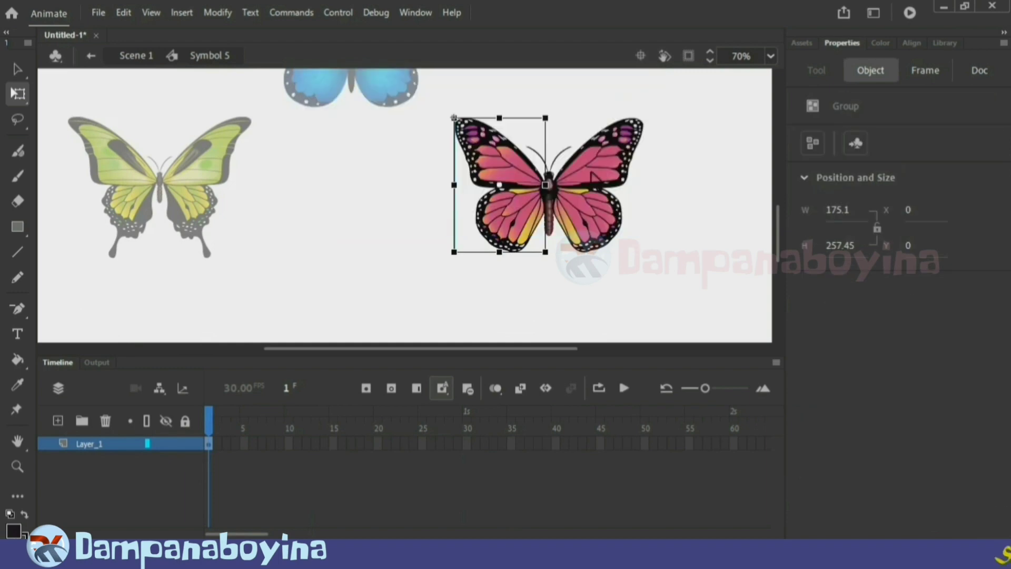
Convert the pink butterfly's antennae and body together into one graphic symbol
{"action": "left_click", "coordinate": [538, 157]}
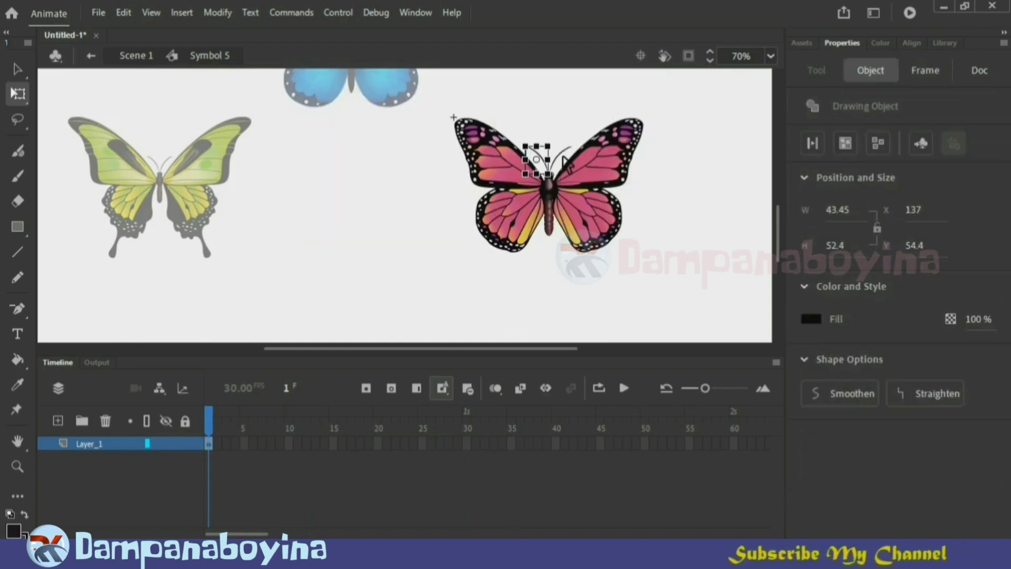
{"action": "key", "text": "ctrl+="}
{"action": "left_click", "coordinate": [448, 234], "text": "shift"}
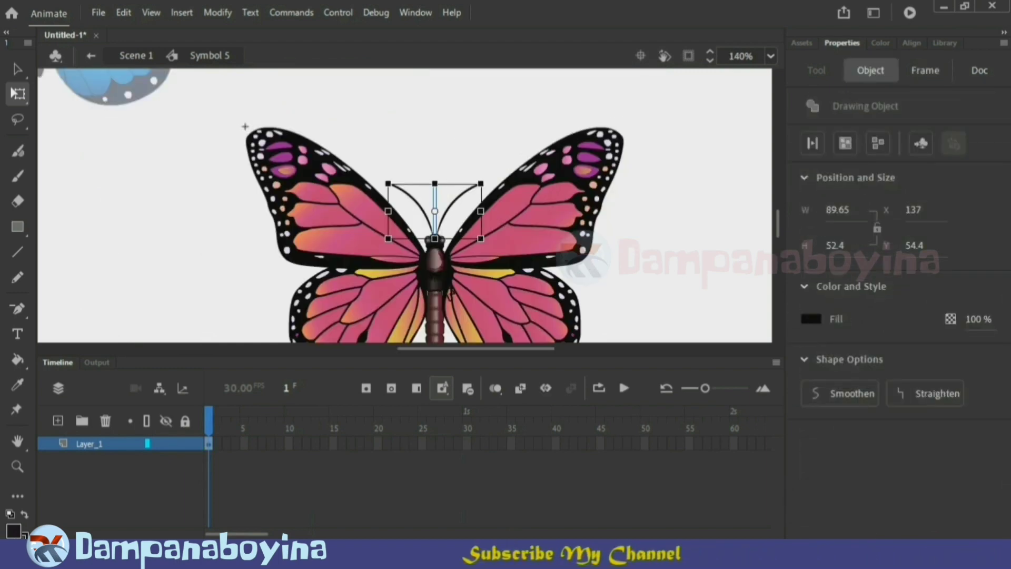
{"action": "key", "text": "ctrl+g"}
{"action": "key", "text": "F8"}
{"action": "left_click", "coordinate": [615, 113]}
{"action": "key", "text": "ctrl+minus"}
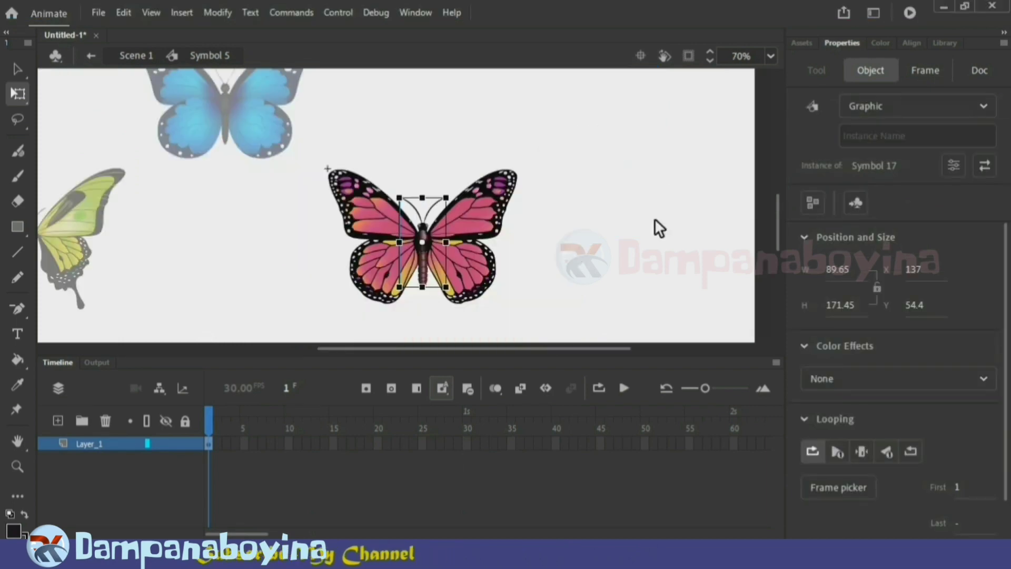
Distribute the pink butterfly's three symbols to separate layers and move the wings' transformation points beside the body
{"action": "left_click_drag", "start_coordinate": [522, 301], "coordinate": [373, 179]}
{"action": "right_click", "coordinate": [376, 182]}
{"action": "left_click", "coordinate": [467, 417]}
{"action": "left_click", "coordinate": [437, 248]}
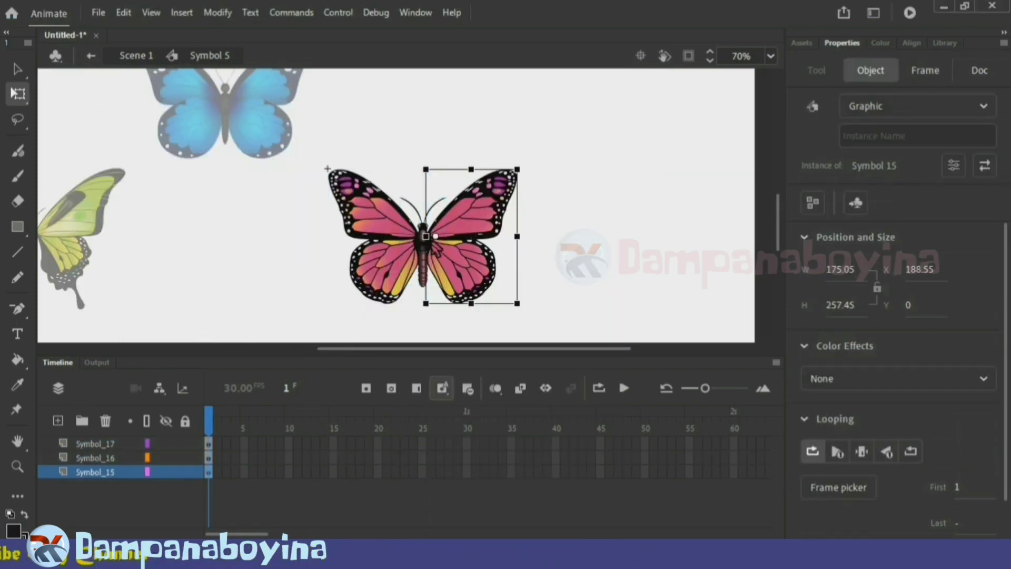
{"action": "left_click", "coordinate": [382, 247]}
{"action": "left_click", "coordinate": [559, 340]}
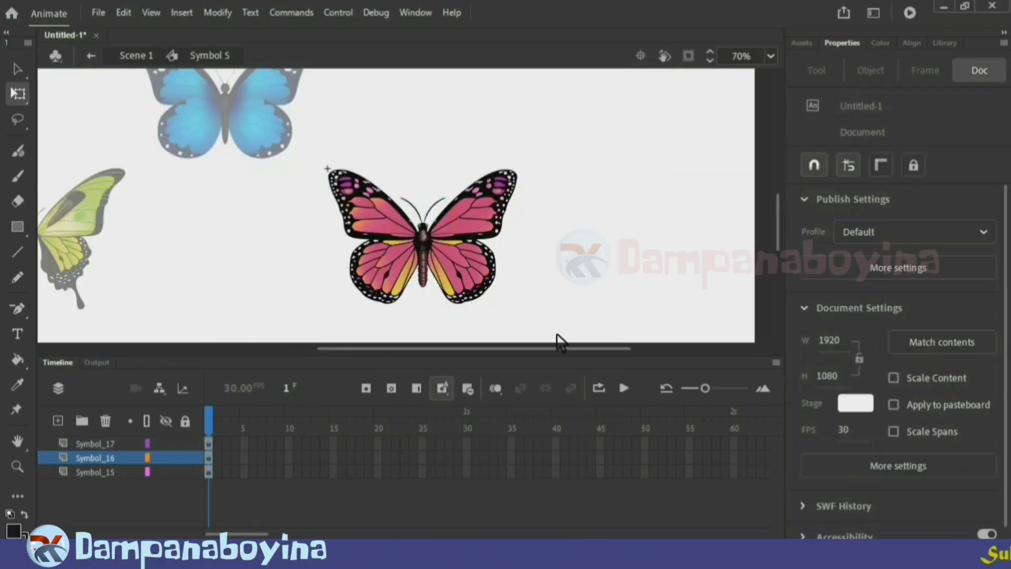
Add keyframes at frames 40 and 20 on all three of the pink butterfly's layers
{"action": "left_click_drag", "start_coordinate": [559, 441], "coordinate": [558, 475]}
{"action": "right_click", "coordinate": [557, 475]}
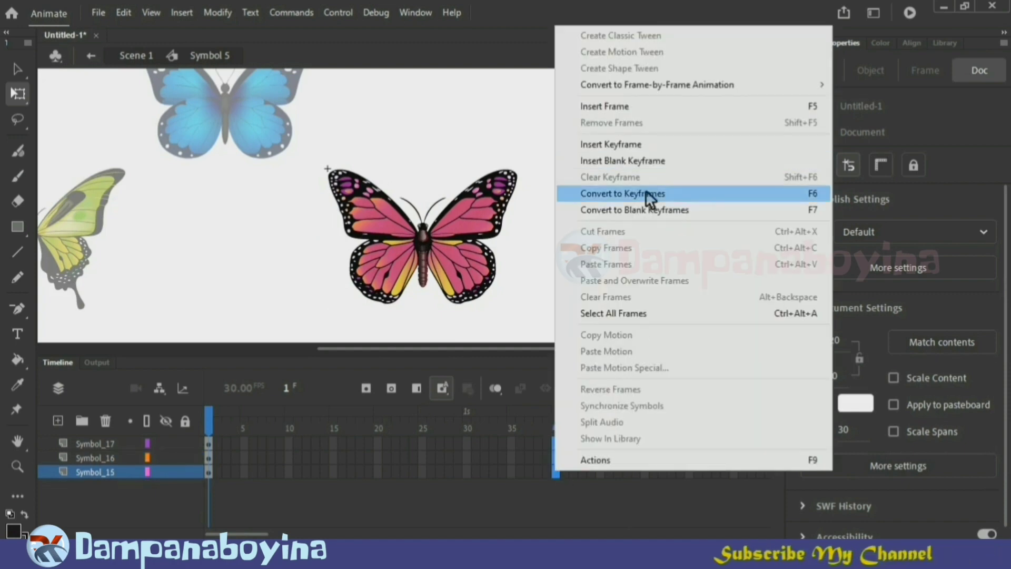
{"action": "left_click", "coordinate": [667, 194]}
{"action": "left_click", "coordinate": [380, 421]}
{"action": "key", "text": "F6"}
At frame 20, narrow both pink wings toward the body and create classic tweens between the keyframes on the three layers
{"action": "left_click", "coordinate": [567, 274]}
{"action": "left_click", "coordinate": [470, 231]}
{"action": "left_click_drag", "start_coordinate": [517, 236], "coordinate": [484, 237]}
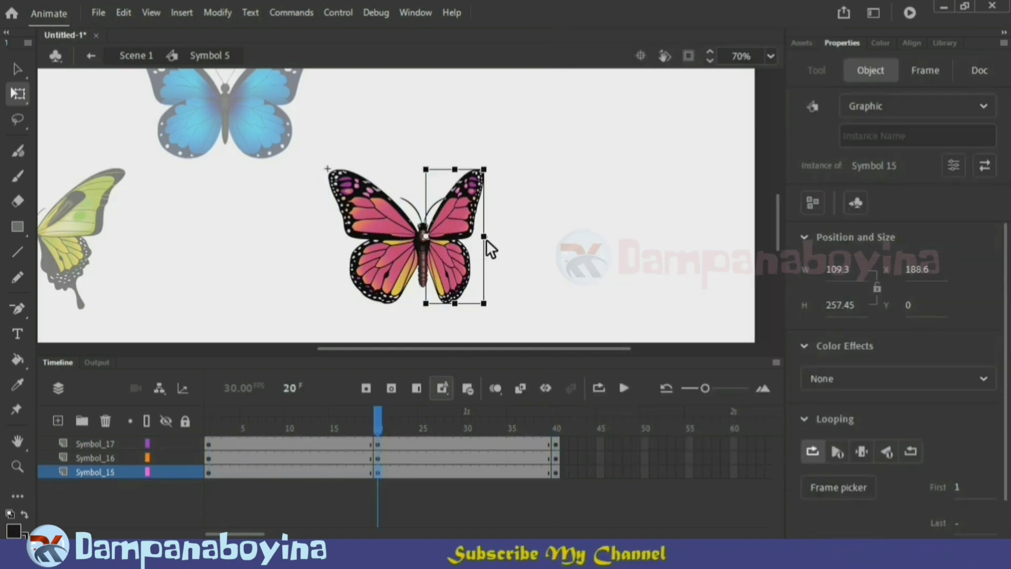
{"action": "left_click", "coordinate": [377, 244]}
{"action": "left_click_drag", "start_coordinate": [328, 236], "coordinate": [361, 238]}
{"action": "left_click", "coordinate": [549, 268]}
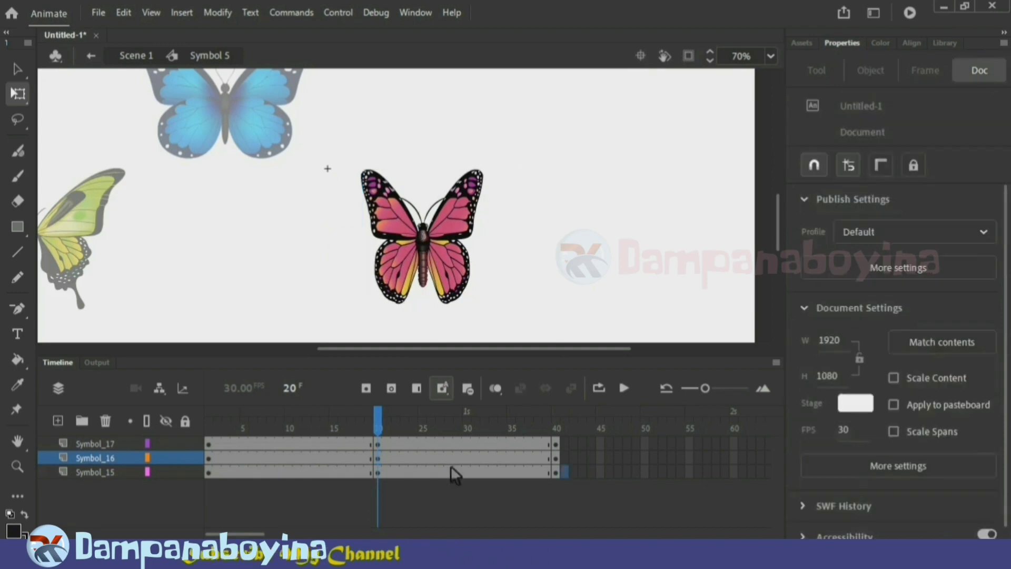
{"action": "right_click", "coordinate": [324, 472]}
{"action": "left_click", "coordinate": [472, 107]}
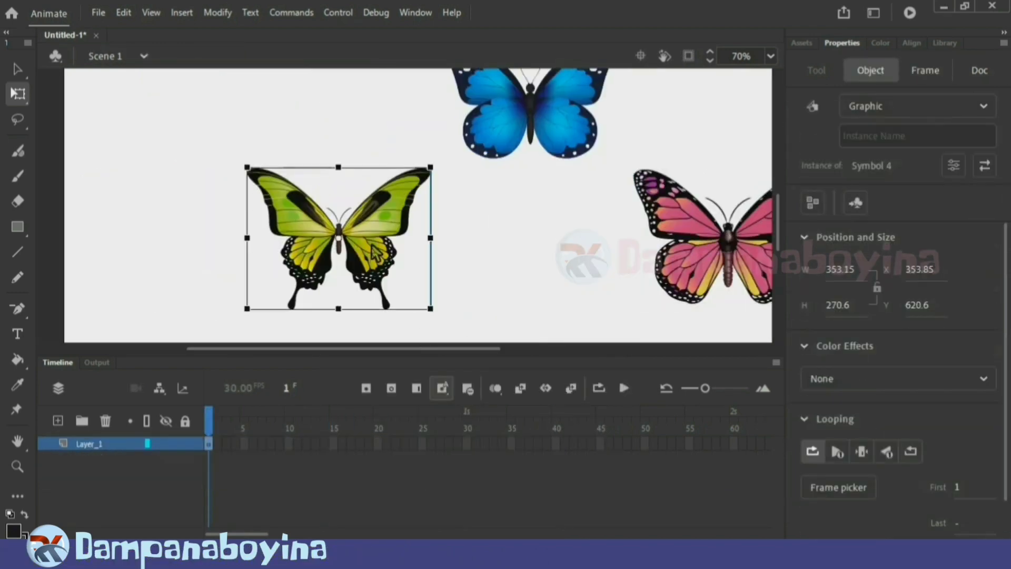
Open the green butterfly's symbol for editing and convert its right and left wings into separate graphic symbols
{"action": "double_click", "coordinate": [337, 237]}
{"action": "left_click", "coordinate": [385, 237]}
{"action": "key", "text": "F8"}
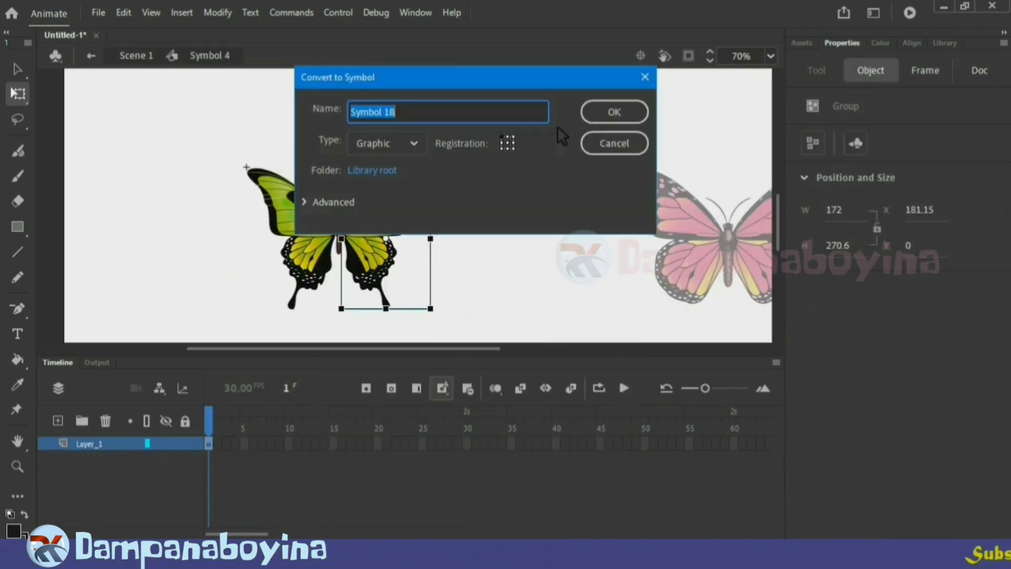
{"action": "key", "text": "Escape"}
{"action": "left_click", "coordinate": [301, 235]}
{"action": "left_click", "coordinate": [495, 258]}
Convert the green butterfly's body and antennae together into one graphic symbol
{"action": "left_click", "coordinate": [342, 248]}
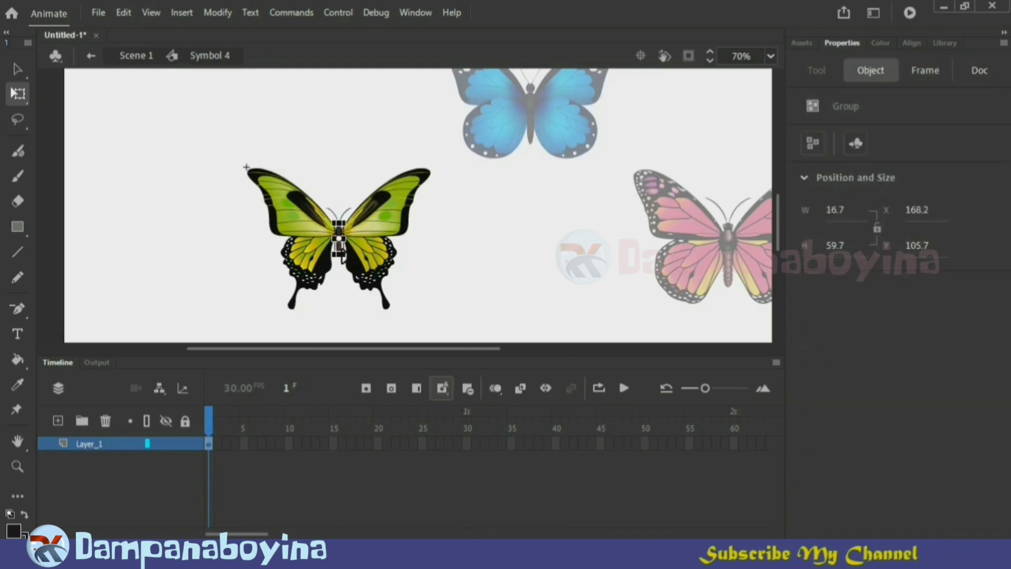
{"action": "left_click", "coordinate": [410, 259]}
{"action": "scroll", "coordinate": [410, 260], "scroll_direction": "up", "scroll_amount": 2}
{"action": "left_click", "coordinate": [282, 232]}
{"action": "left_click", "coordinate": [268, 232], "text": "shift"}
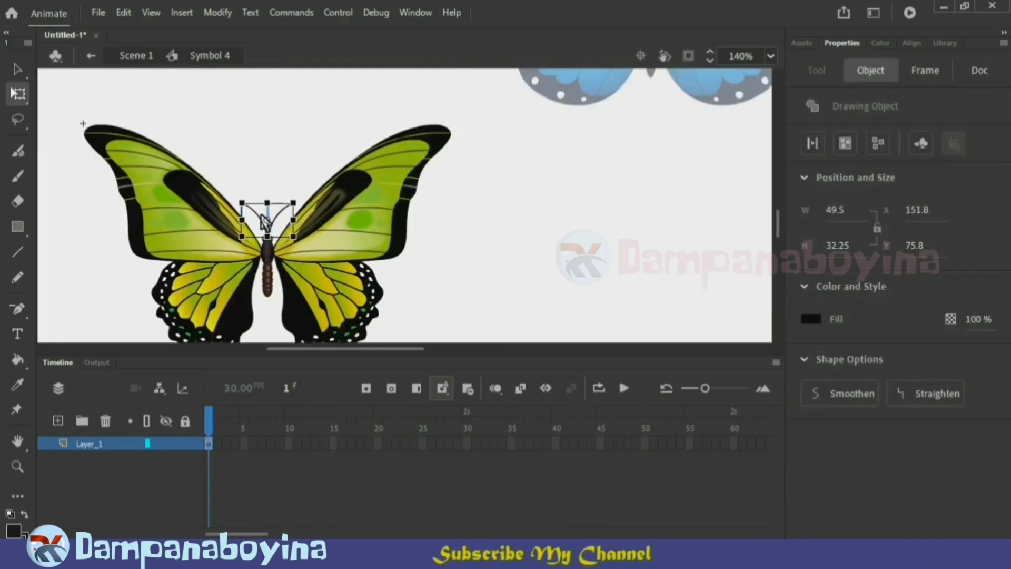
{"action": "key", "text": "F8"}
{"action": "key", "text": "Return"}
{"action": "key", "text": "ctrl+minus"}
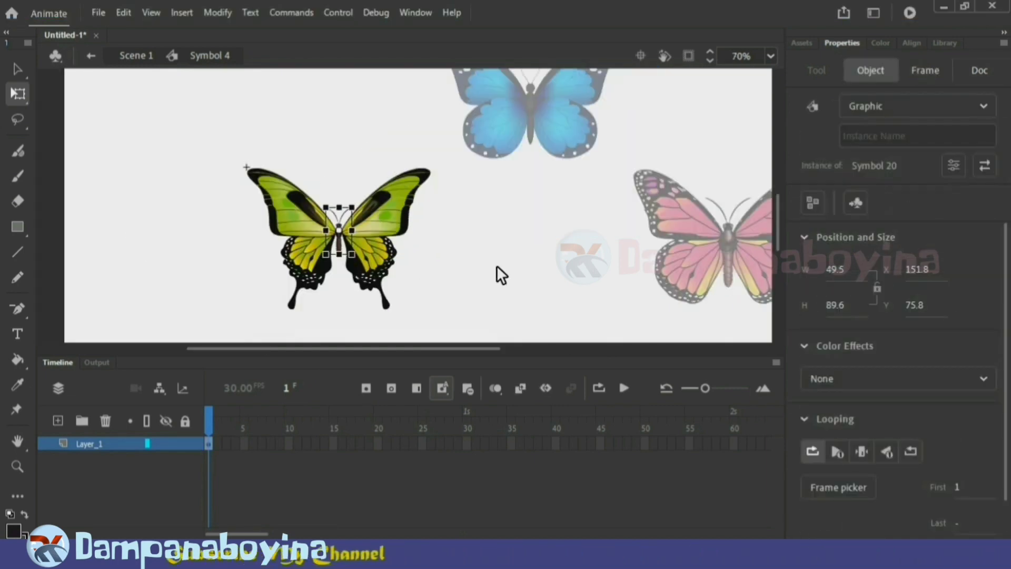
Distribute the green butterfly's two wing symbols and body symbol to separate layers
{"action": "left_click_drag", "start_coordinate": [421, 316], "coordinate": [275, 193]}
{"action": "right_click", "coordinate": [310, 237]}
{"action": "left_click", "coordinate": [406, 416]}
{"action": "left_click", "coordinate": [408, 263]}
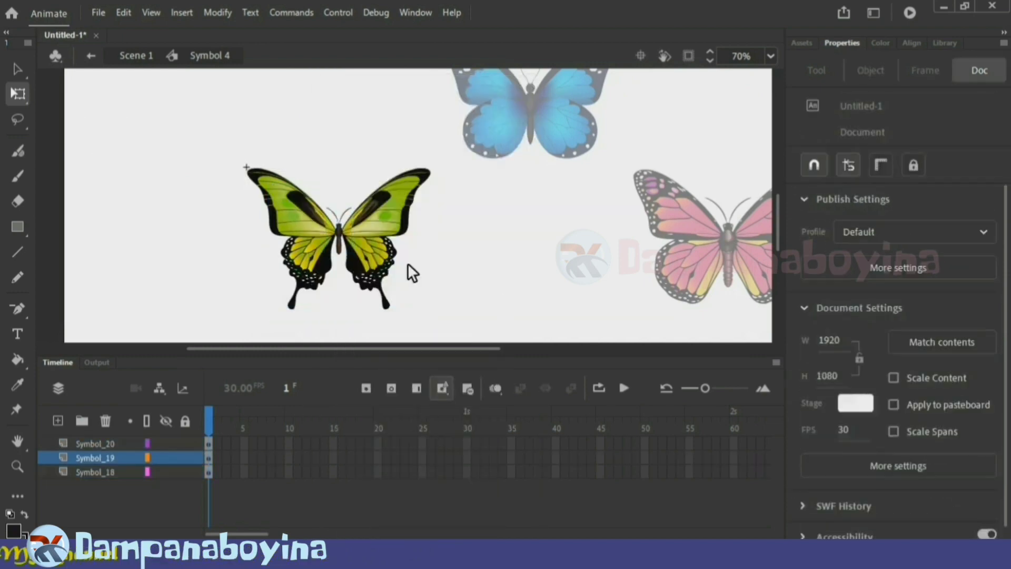
{"action": "left_click", "coordinate": [390, 248]}
{"action": "left_click", "coordinate": [301, 245]}
Add keyframes at frames 25 and 12 on all three of the green butterfly's layers
{"action": "left_click_drag", "start_coordinate": [422, 444], "coordinate": [427, 473]}
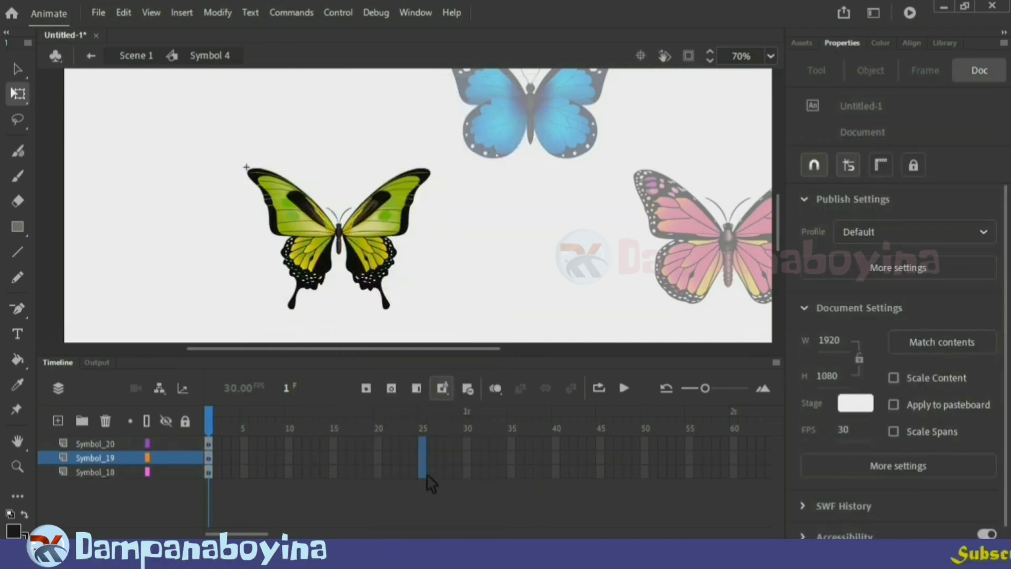
{"action": "right_click", "coordinate": [427, 474]}
{"action": "left_click", "coordinate": [498, 100]}
{"action": "left_click", "coordinate": [306, 428]}
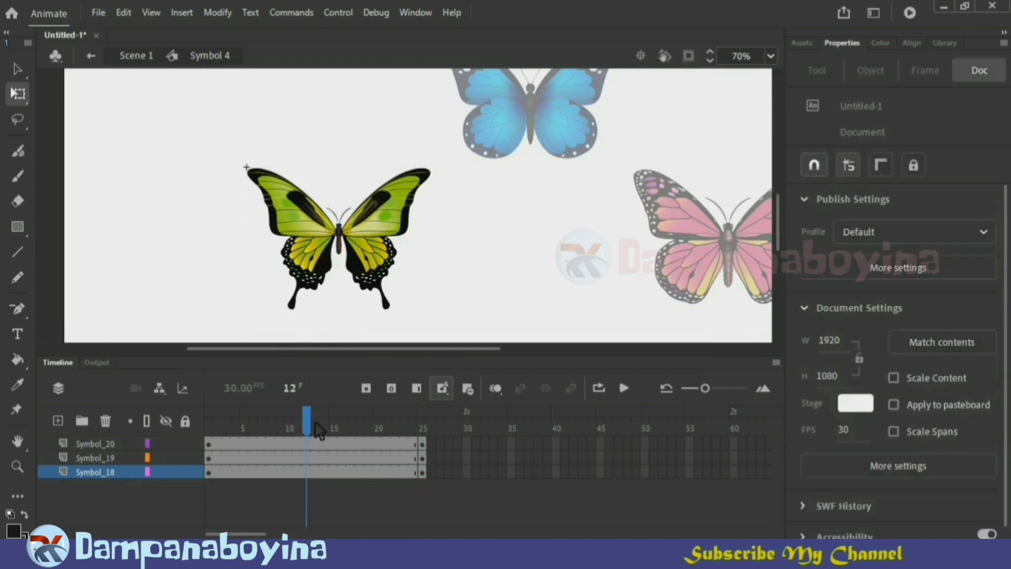
{"action": "left_click_drag", "start_coordinate": [307, 444], "coordinate": [307, 472]}
{"action": "key", "text": "F6"}
At frame 12, narrow both green wings toward the body
{"action": "left_click", "coordinate": [401, 237]}
{"action": "left_click_drag", "start_coordinate": [431, 239], "coordinate": [395, 241]}
{"action": "left_click", "coordinate": [369, 322]}
{"action": "left_click", "coordinate": [295, 222]}
{"action": "left_click_drag", "start_coordinate": [246, 238], "coordinate": [287, 246]}
Create classic tweens between the keyframes on the green butterfly's three layers and play the flap
{"action": "left_click_drag", "start_coordinate": [342, 443], "coordinate": [444, 473]}
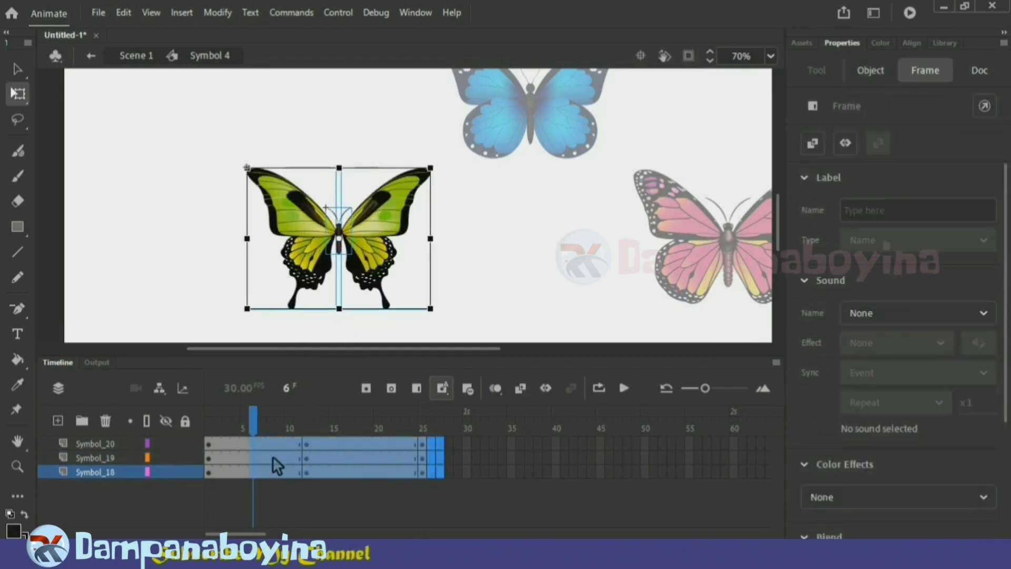
{"action": "right_click", "coordinate": [273, 459]}
{"action": "left_click", "coordinate": [435, 47]}
{"action": "left_click", "coordinate": [476, 264]}
{"action": "key", "text": "Return"}
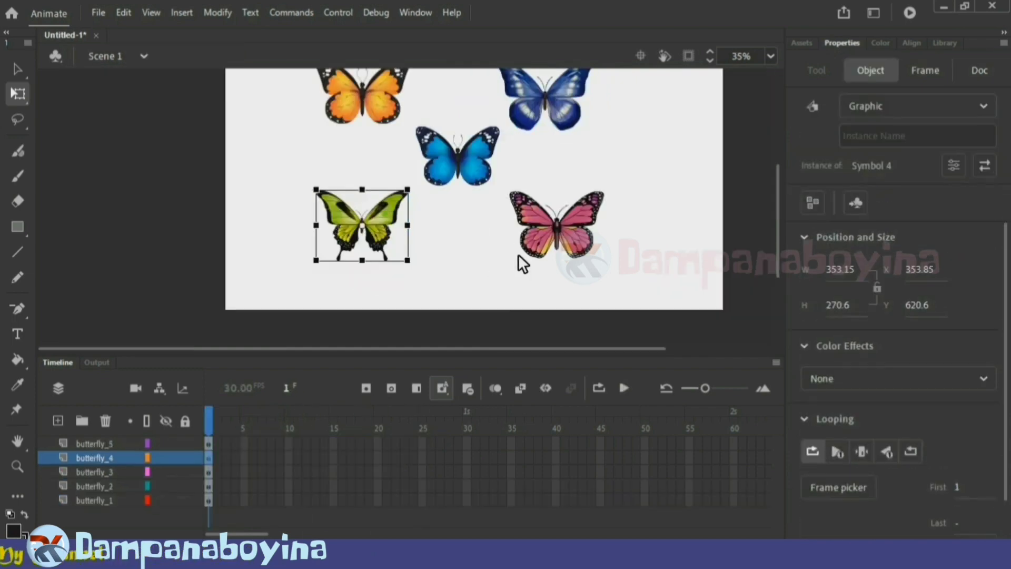
Bring the whole stage into view, test the movie to check which butterflies flap, and close the preview
{"action": "scroll", "coordinate": [571, 263], "scroll_direction": "up", "scroll_amount": 1}
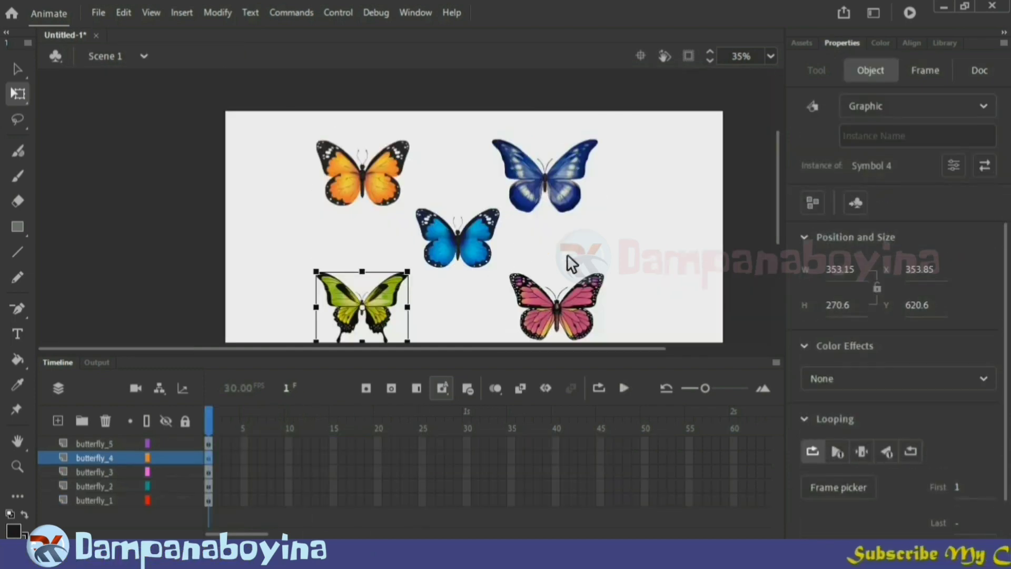
{"action": "scroll", "coordinate": [572, 264], "scroll_direction": "down", "scroll_amount": 2}
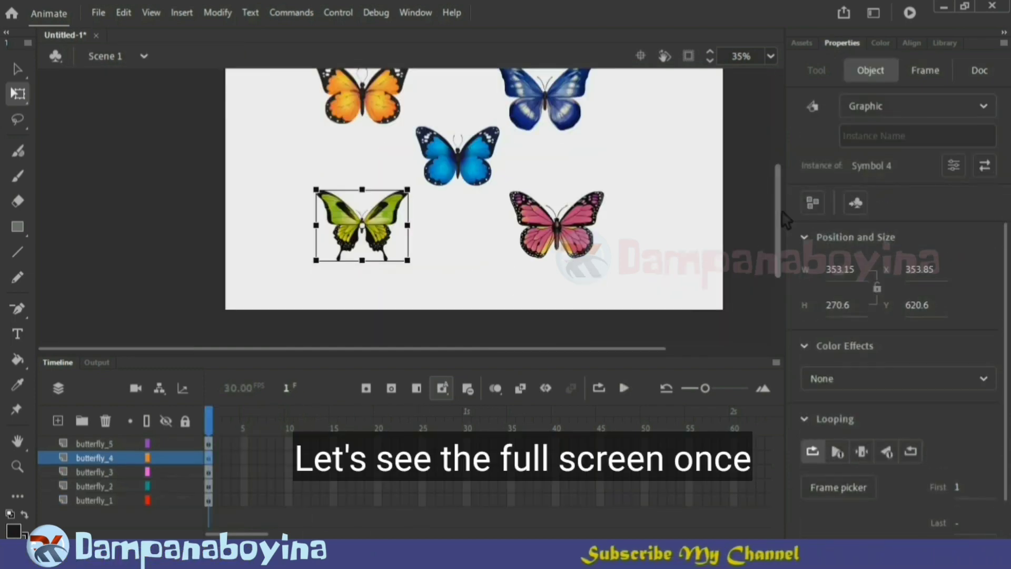
{"action": "scroll", "coordinate": [579, 206], "scroll_direction": "up", "scroll_amount": 1}
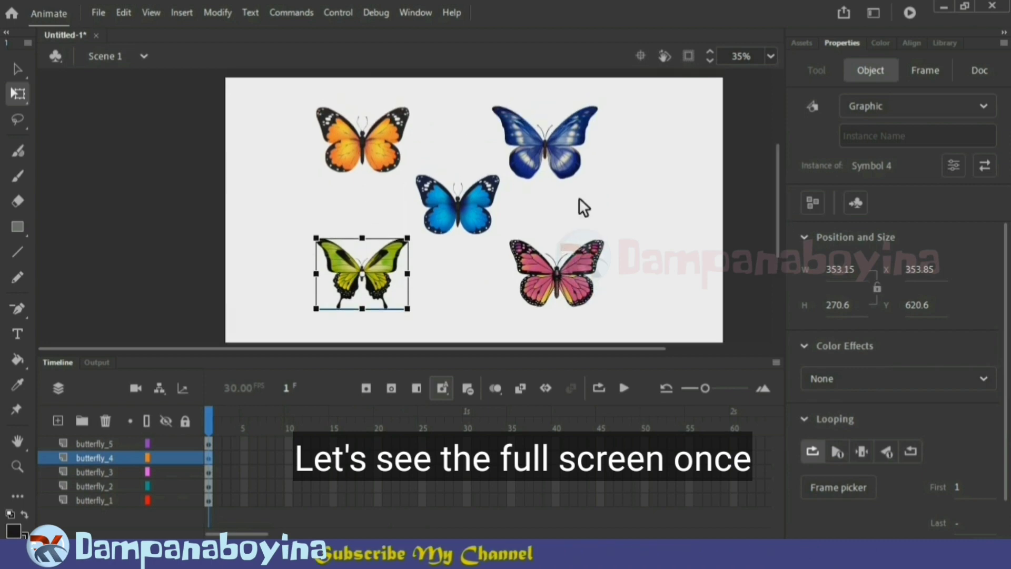
{"action": "left_click", "coordinate": [679, 207]}
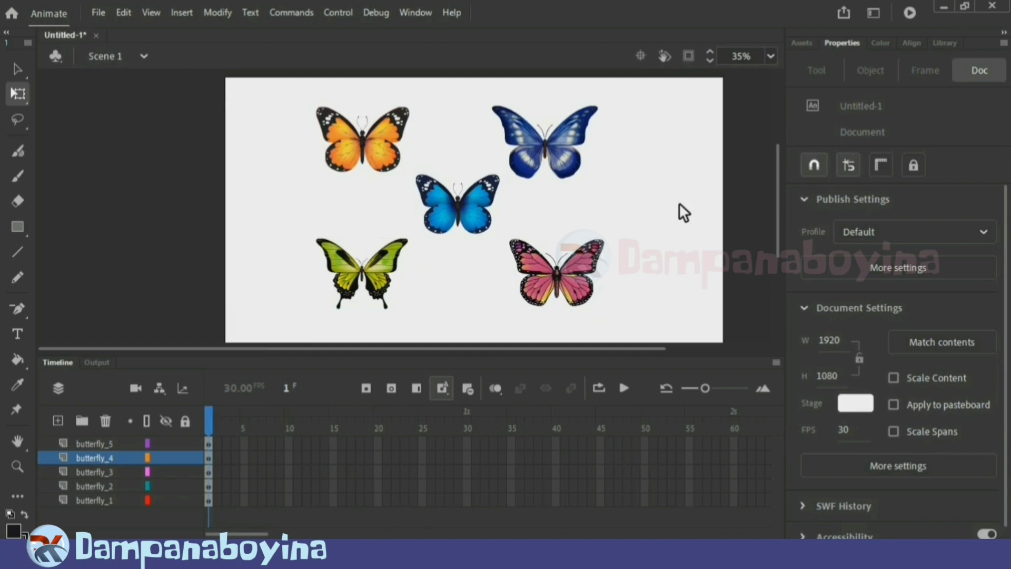
{"action": "key", "text": "ctrl+Return"}
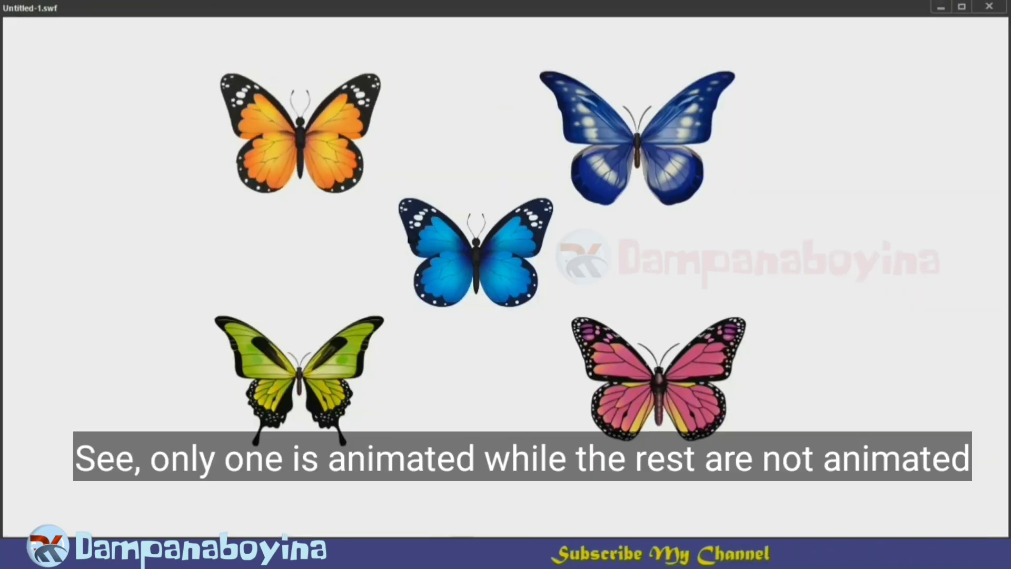
{"action": "left_click", "coordinate": [998, 7]}
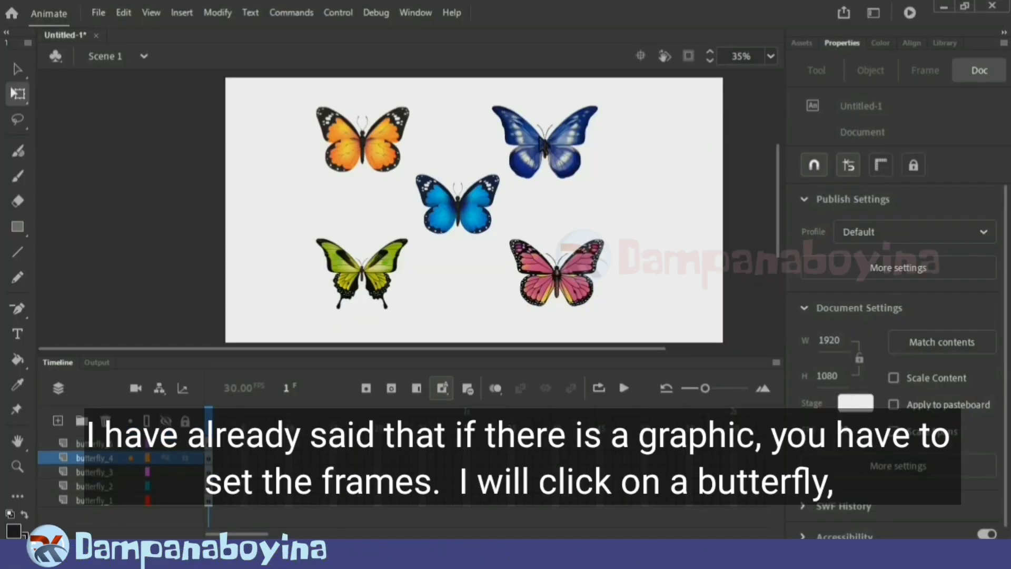
Change the dark blue and light blue butterfly instances from Graphic to Movie Clip
{"action": "left_click", "coordinate": [95, 486]}
{"action": "left_click", "coordinate": [545, 141]}
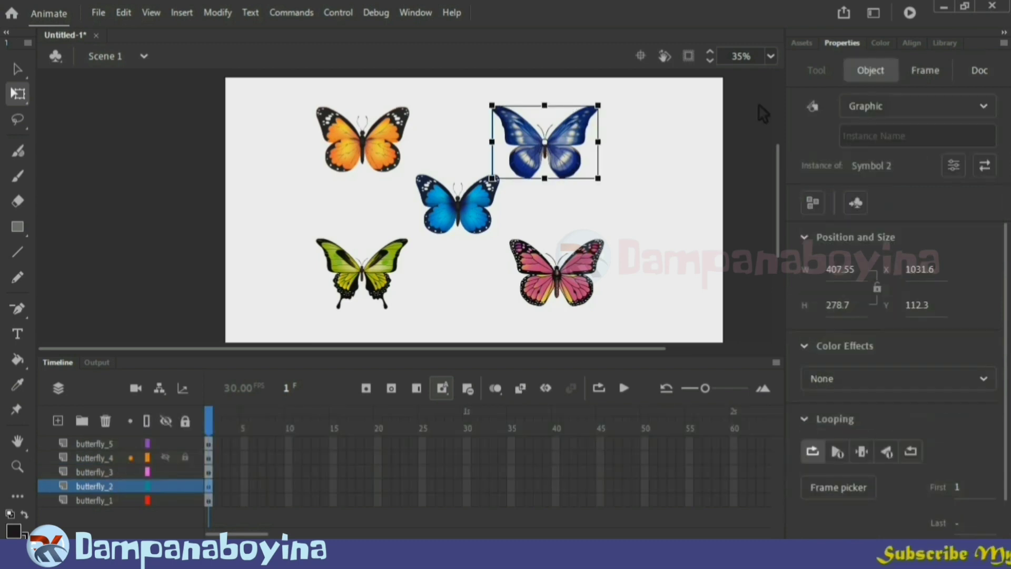
{"action": "left_click", "coordinate": [874, 110]}
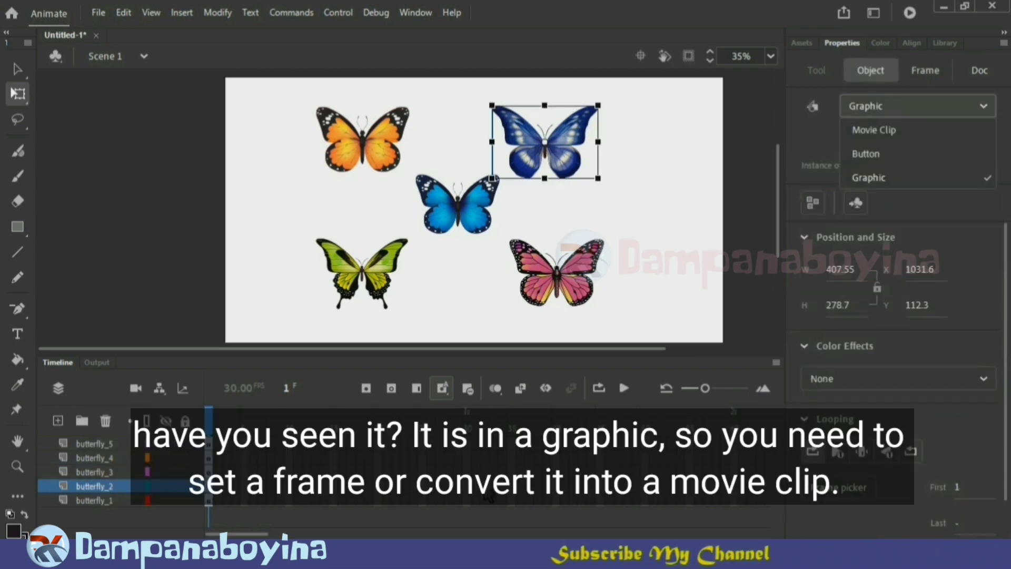
{"action": "left_click", "coordinate": [872, 131]}
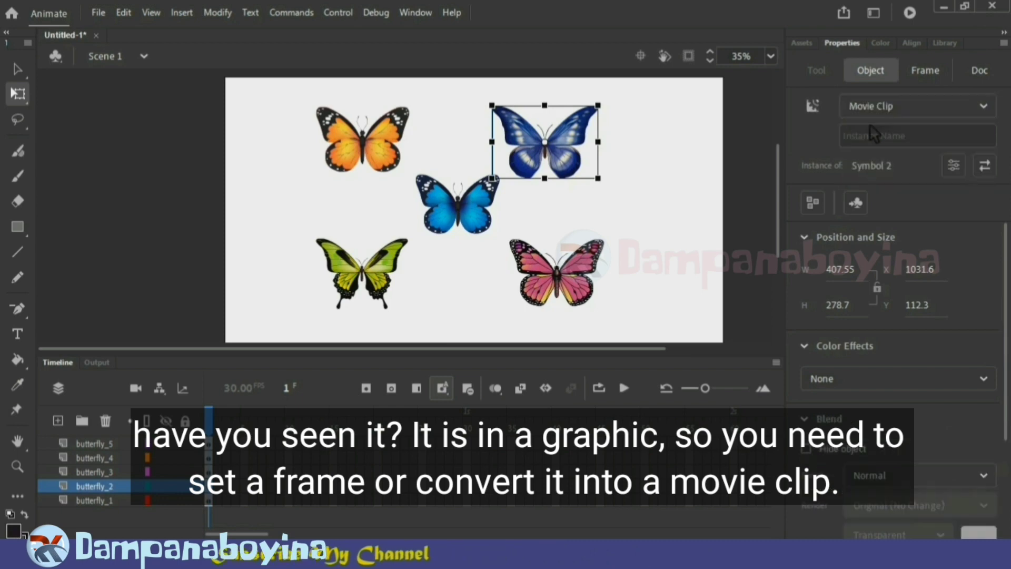
{"action": "left_click", "coordinate": [483, 213]}
{"action": "left_click", "coordinate": [906, 112]}
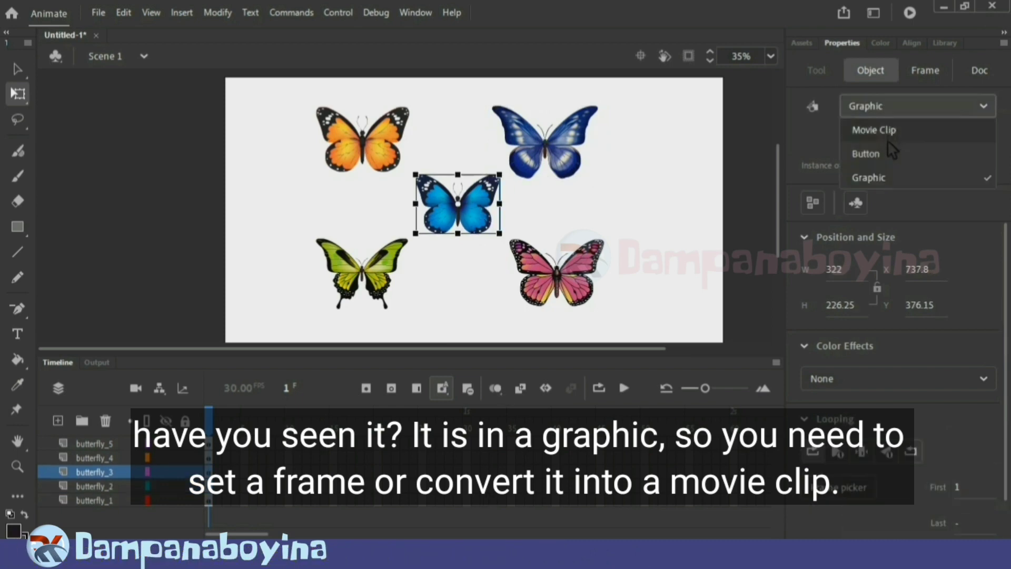
{"action": "left_click", "coordinate": [887, 132]}
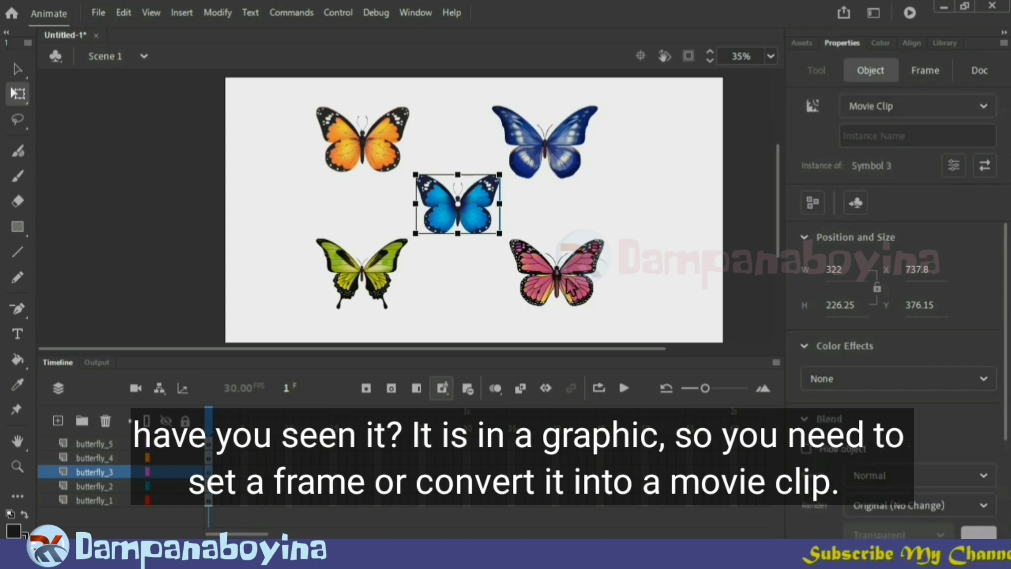
Change the pink and green butterfly instances from Graphic to Movie Clip
{"action": "left_click", "coordinate": [569, 280]}
{"action": "left_click", "coordinate": [875, 108]}
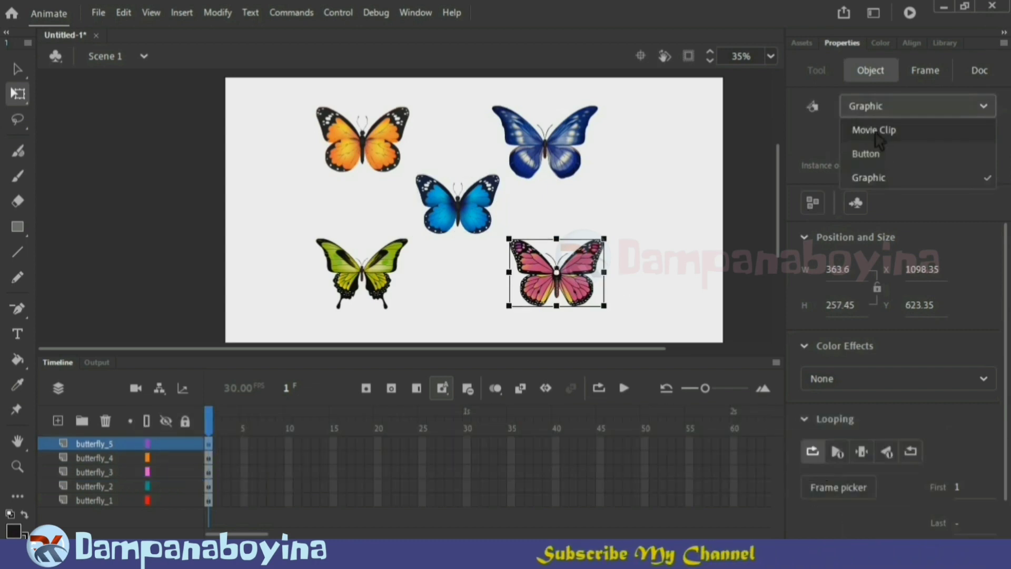
{"action": "left_click", "coordinate": [877, 132]}
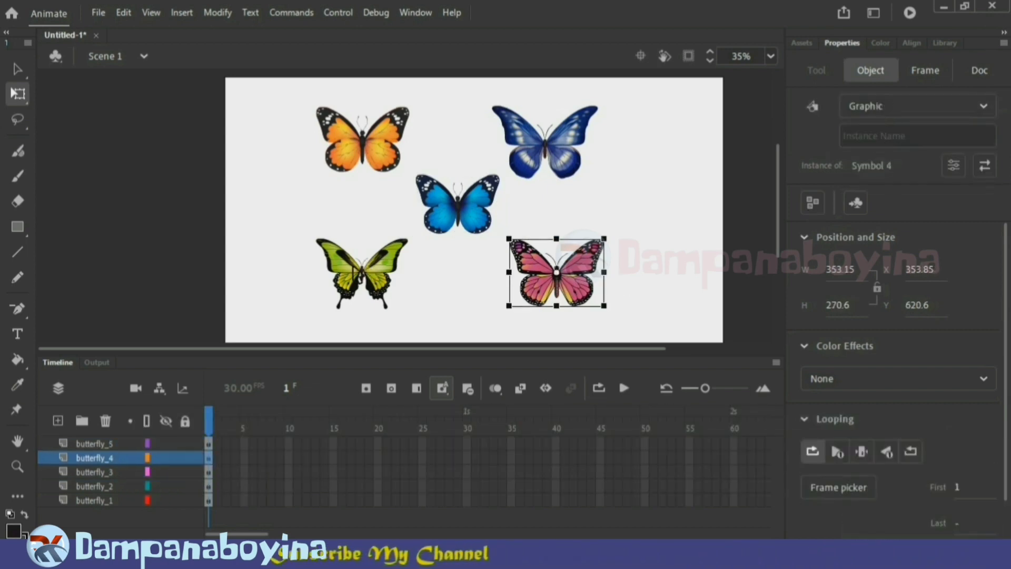
{"action": "left_click", "coordinate": [911, 105]}
{"action": "left_click", "coordinate": [878, 130]}
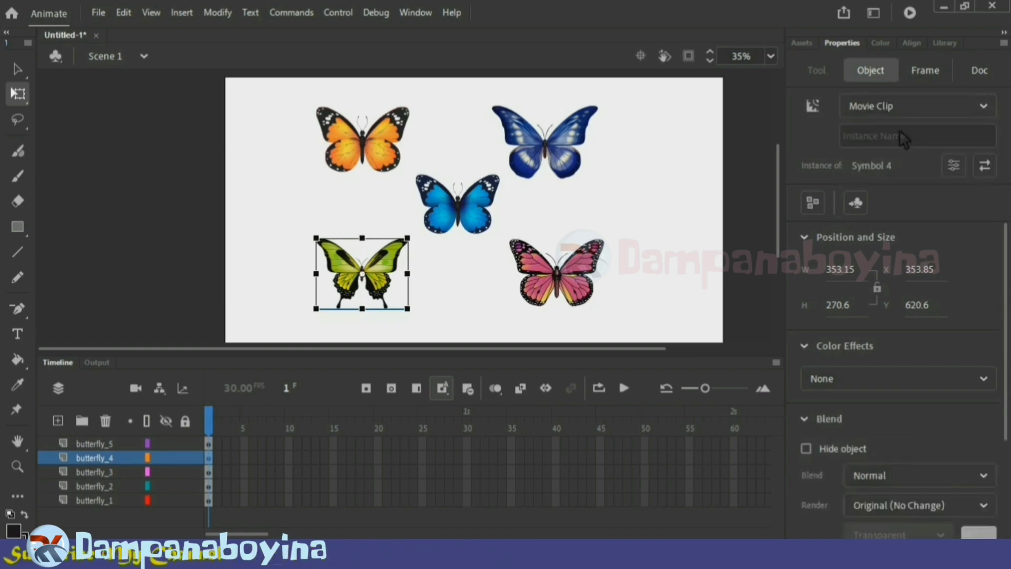
Test the movie again to compare the flapping of all five butterflies and close the preview
{"action": "left_click", "coordinate": [589, 301]}
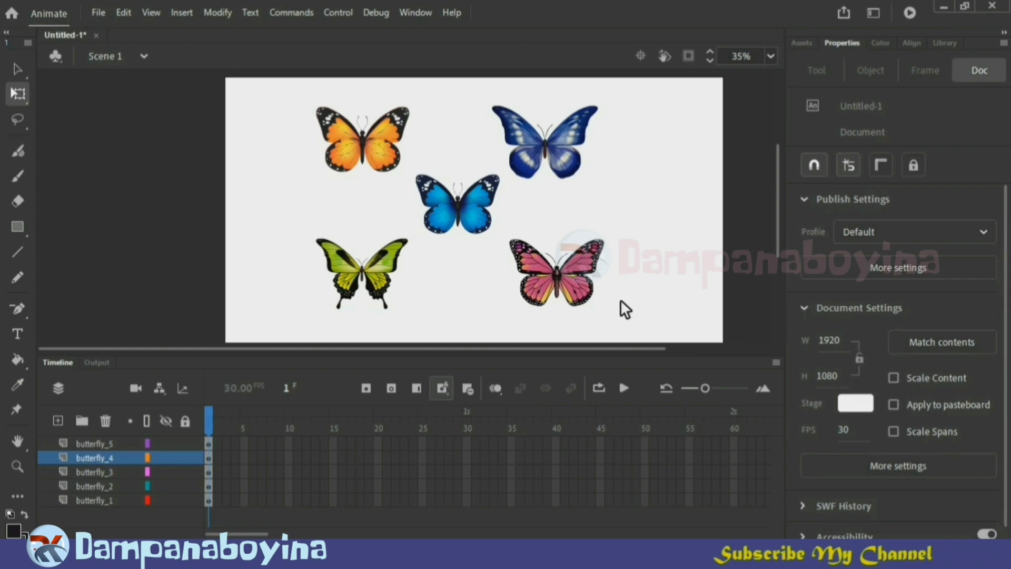
{"action": "key", "text": "ctrl+Return"}
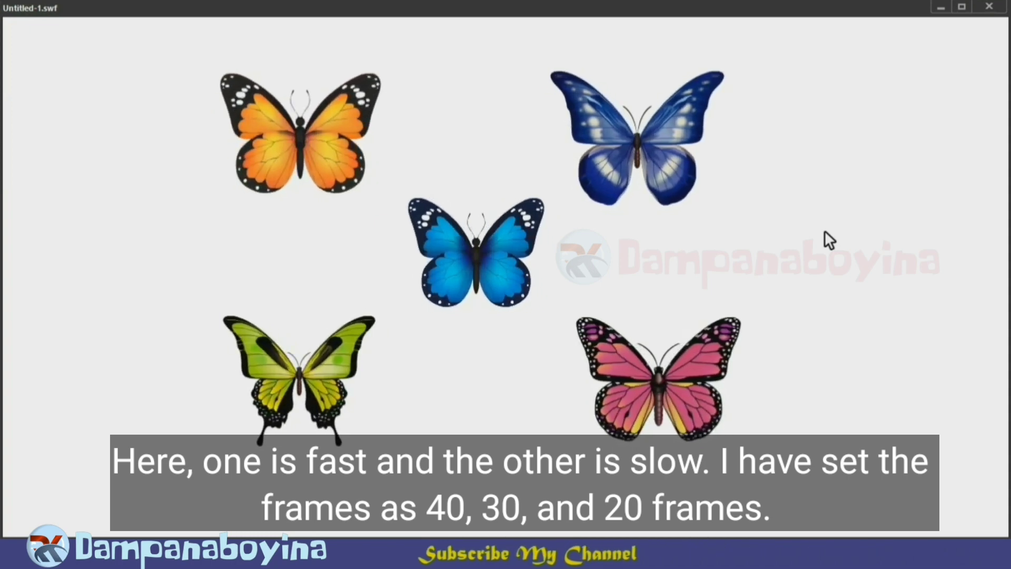
{"action": "left_click", "coordinate": [997, 10]}
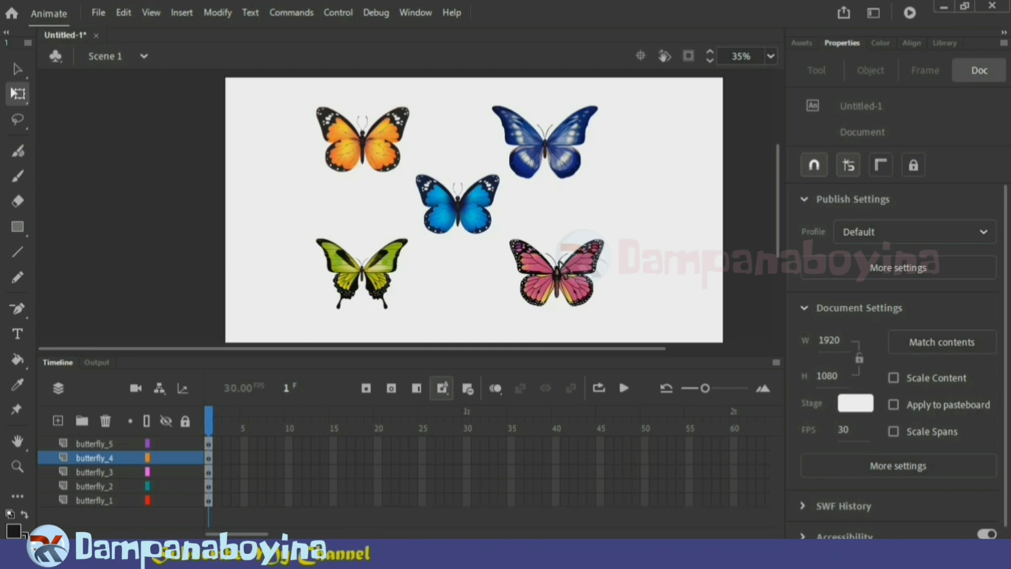
Add a new layer above butterfly_5 for the background
{"action": "left_click", "coordinate": [79, 500]}
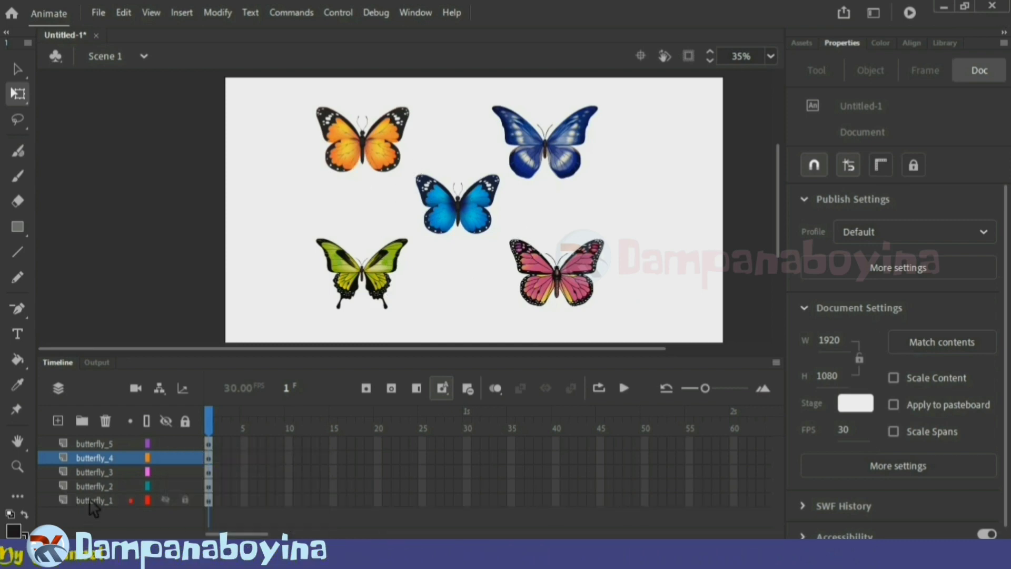
{"action": "left_click", "coordinate": [100, 444]}
{"action": "left_click", "coordinate": [58, 420]}
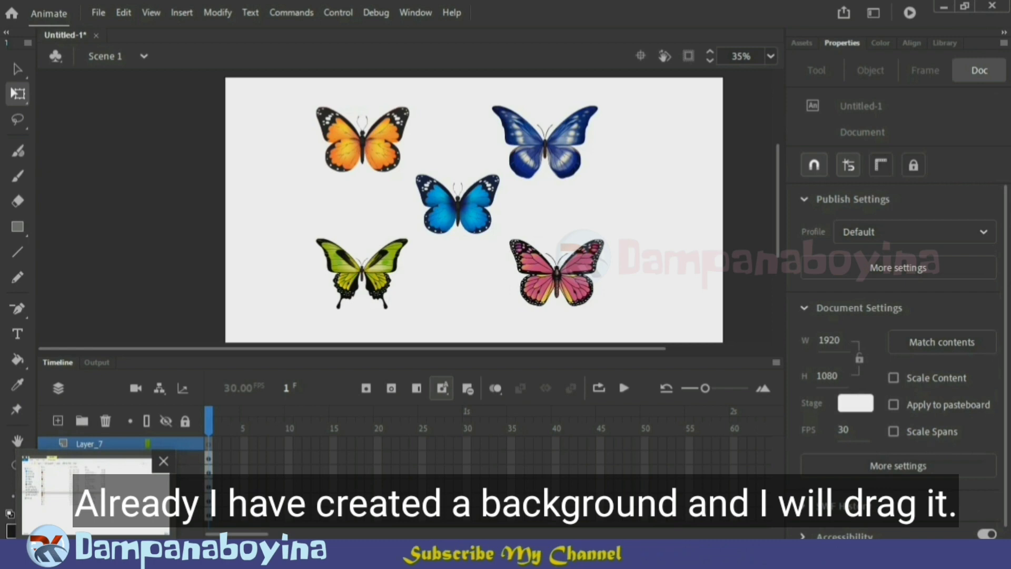
Switch to the bg folder in File Explorer and place the JPG image 4285286 on the stage in Animate
{"action": "left_click", "coordinate": [86, 490]}
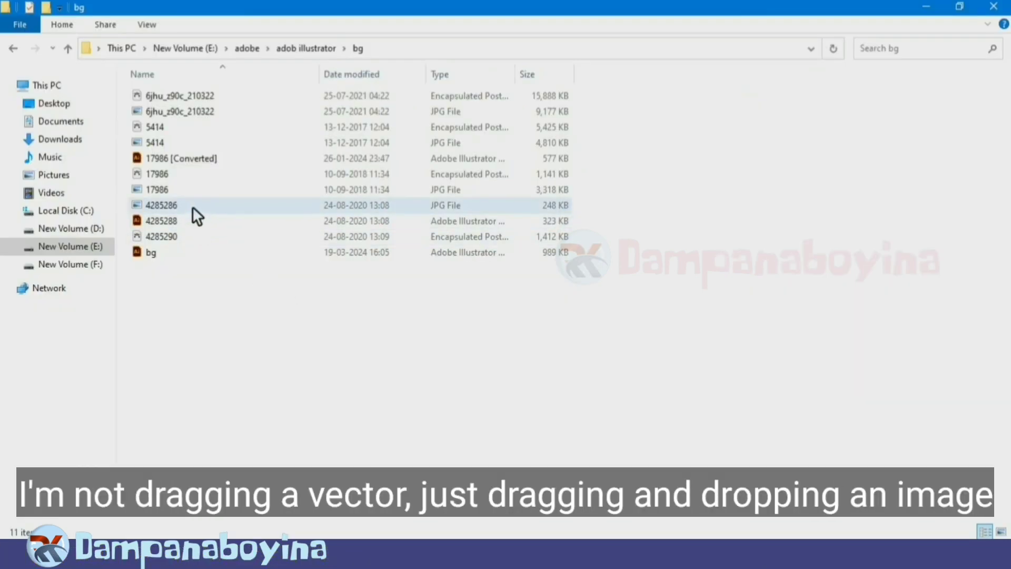
{"action": "left_click_drag", "start_coordinate": [192, 207], "coordinate": [316, 453]}
{"action": "left_click", "coordinate": [401, 350]}
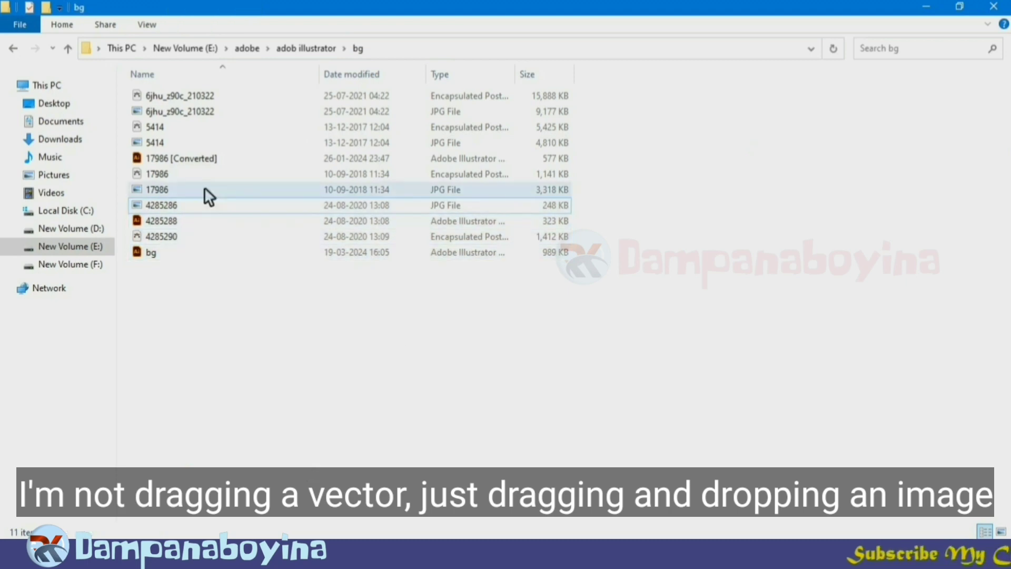
{"action": "left_click", "coordinate": [206, 205]}
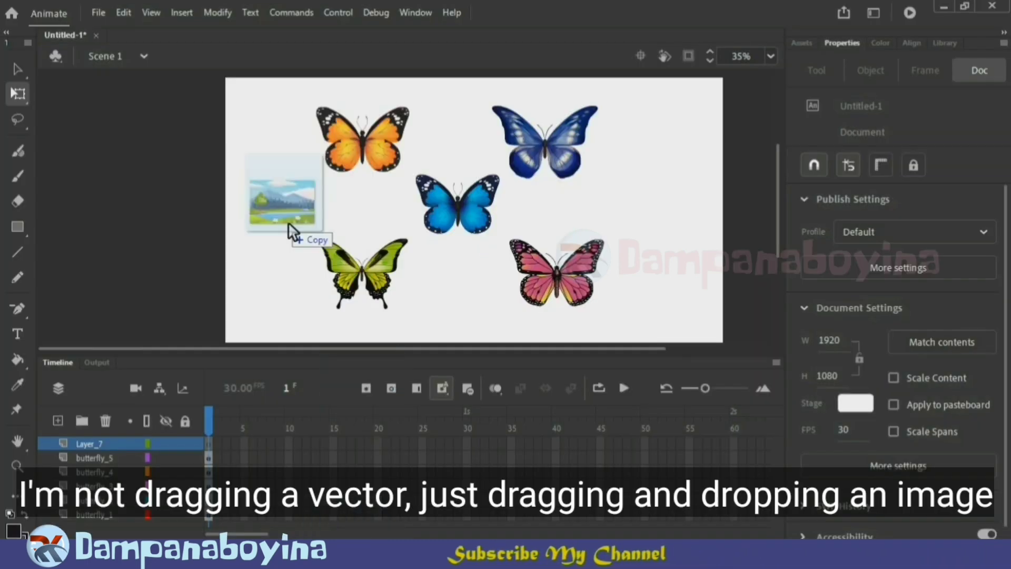
{"action": "left_click_drag", "start_coordinate": [289, 222], "coordinate": [288, 223]}
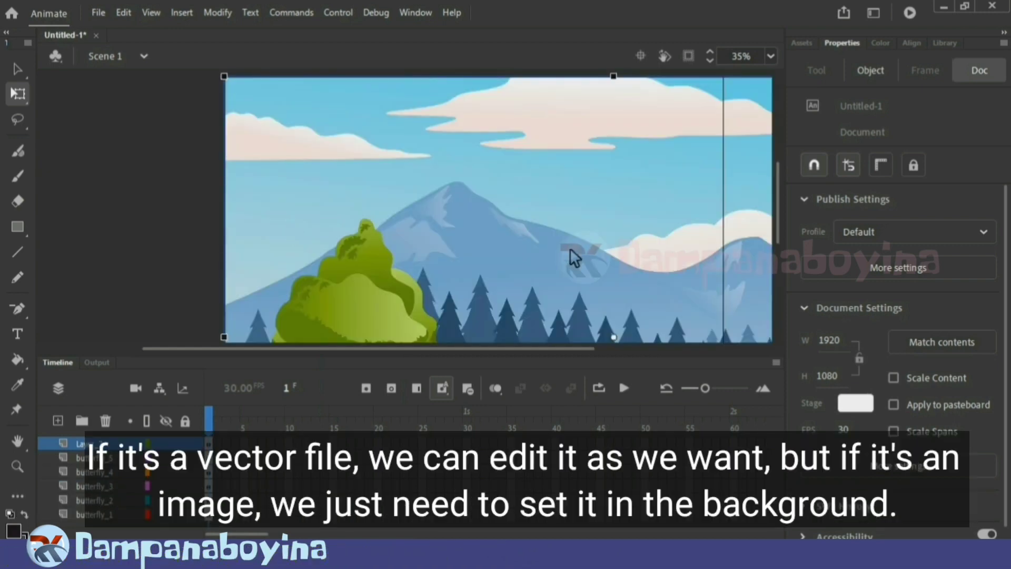
Scale the landscape image down to about 1576 × 1051 px and align its upper edge with the stage's upper edge
{"action": "key", "text": "ctrl+minus"}
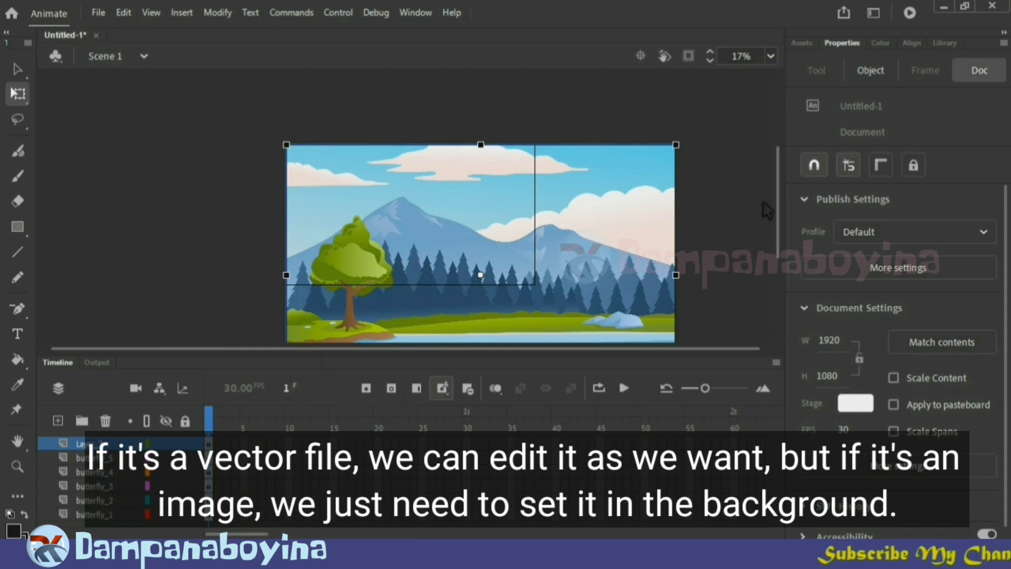
{"action": "scroll", "coordinate": [784, 216], "scroll_direction": "down", "scroll_amount": 4}
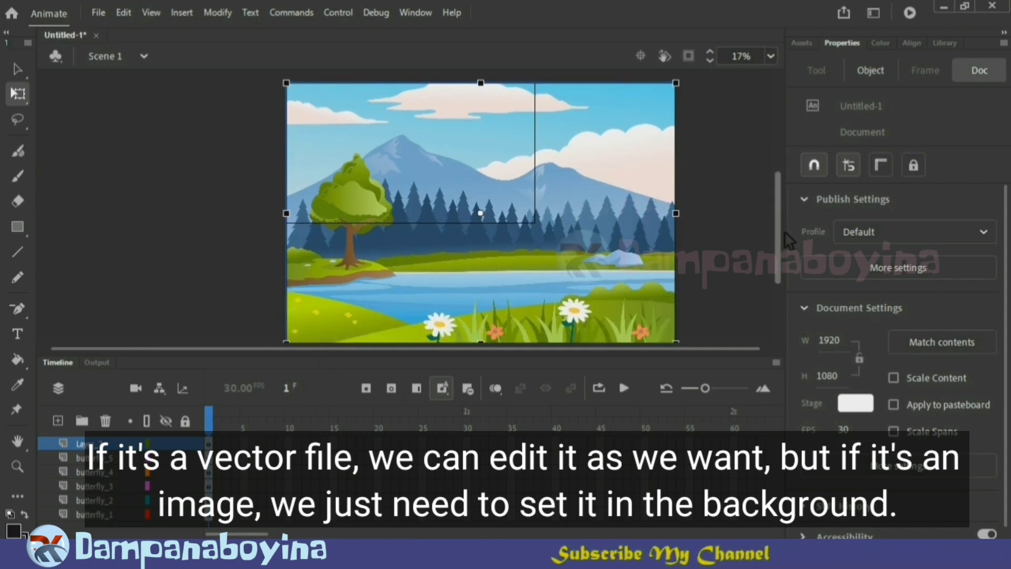
{"action": "left_click_drag", "start_coordinate": [785, 233], "coordinate": [785, 235]}
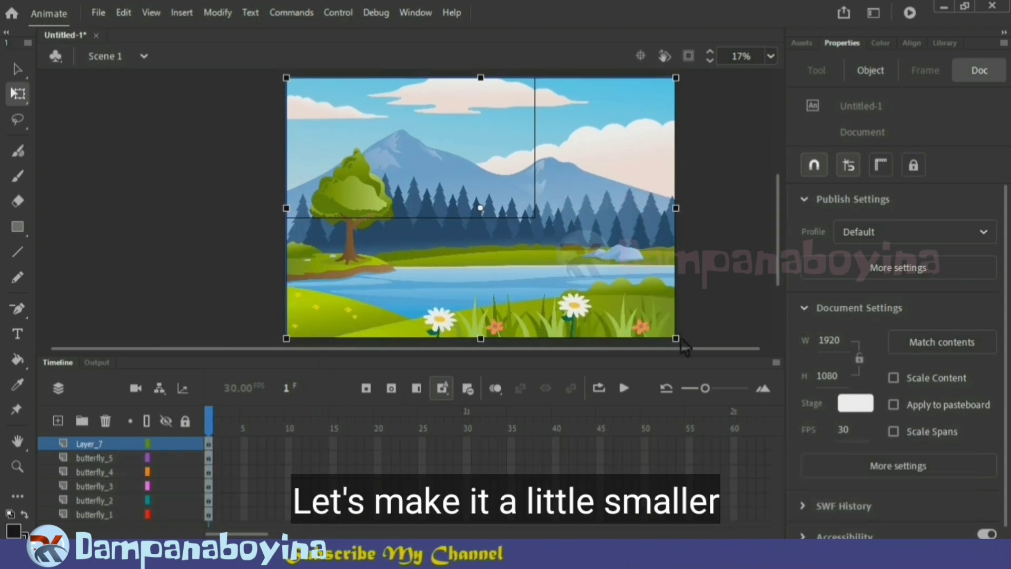
{"action": "left_click_drag", "start_coordinate": [663, 309], "coordinate": [625, 282]}
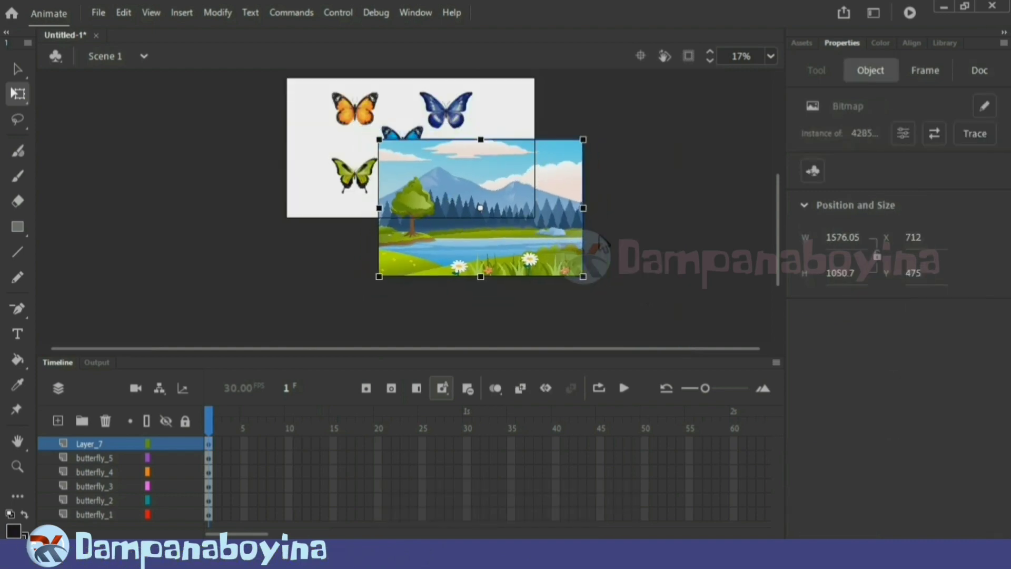
{"action": "scroll", "coordinate": [533, 226], "scroll_direction": "up", "scroll_amount": 3}
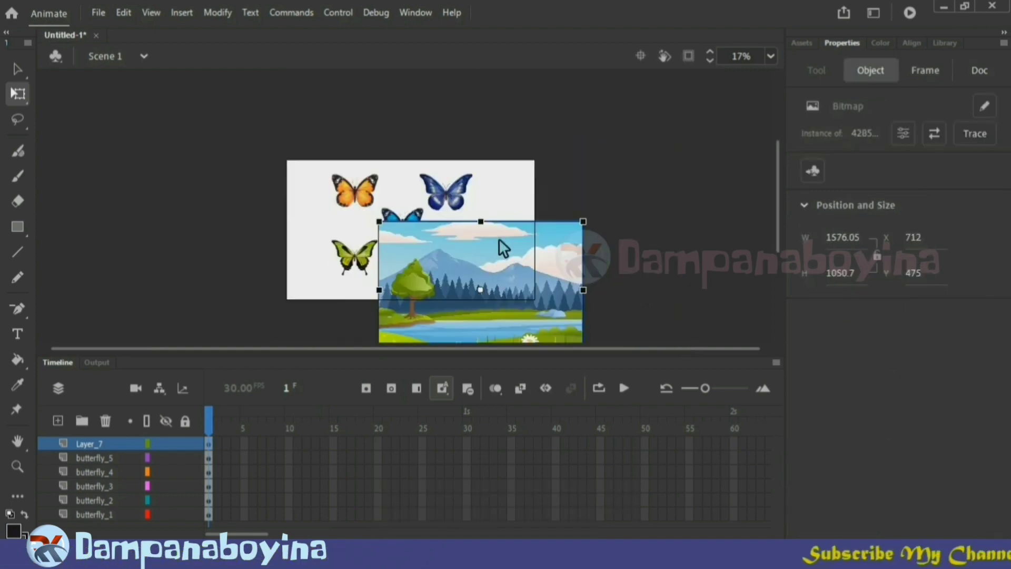
{"action": "left_click_drag", "start_coordinate": [495, 249], "coordinate": [414, 187]}
Stretch the landscape image to about 2068 px wide so it overlaps both sides of the stage
{"action": "key", "text": "ctrl+equal"}
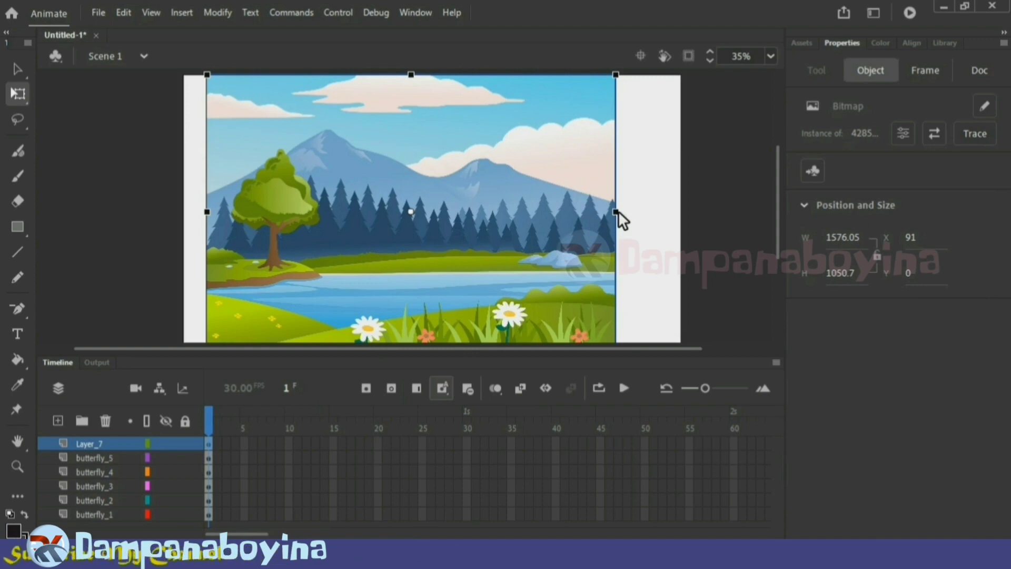
{"action": "left_click_drag", "start_coordinate": [619, 211], "coordinate": [708, 213]}
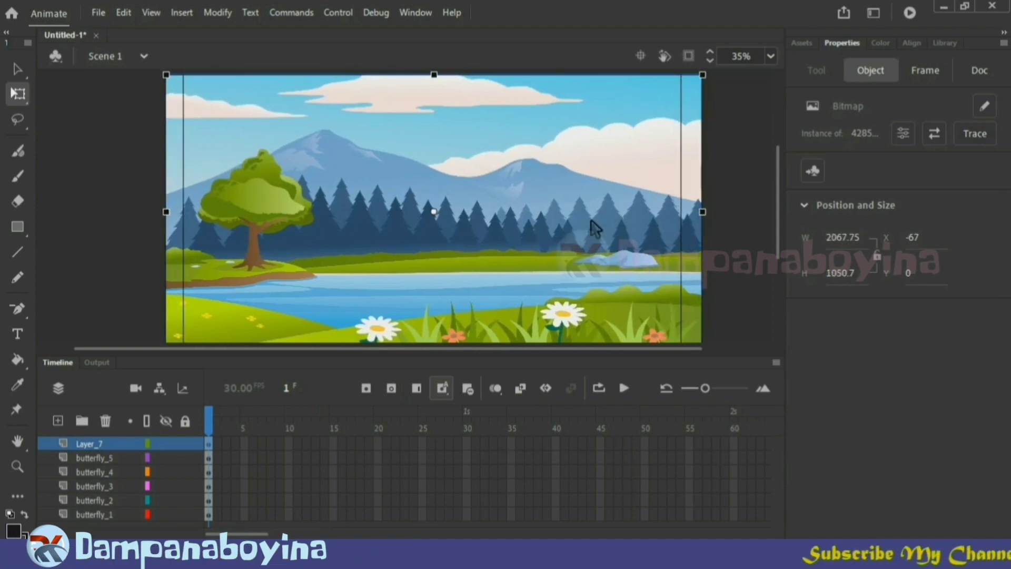
{"action": "mouse_move", "coordinate": [594, 228]}
{"action": "left_mouse_down"}
{"action": "mouse_move", "coordinate": [593, 174]}
{"action": "mouse_move", "coordinate": [588, 227]}
{"action": "left_mouse_up"}
Stretch the landscape image's height to about 1119 px and nudge it down 9 px over the stage
{"action": "key", "text": "ctrl+minus"}
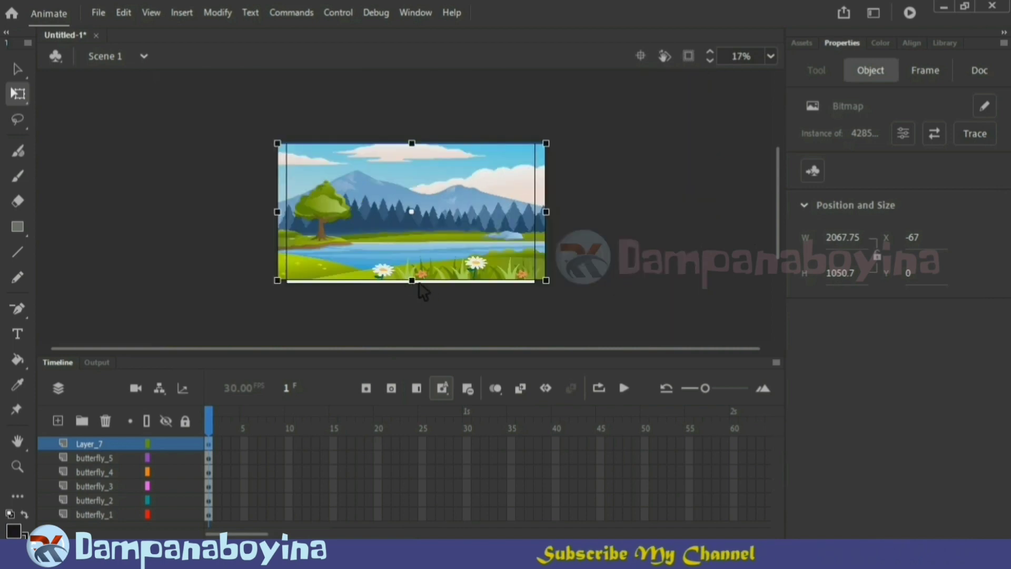
{"action": "left_click_drag", "start_coordinate": [418, 283], "coordinate": [419, 286]}
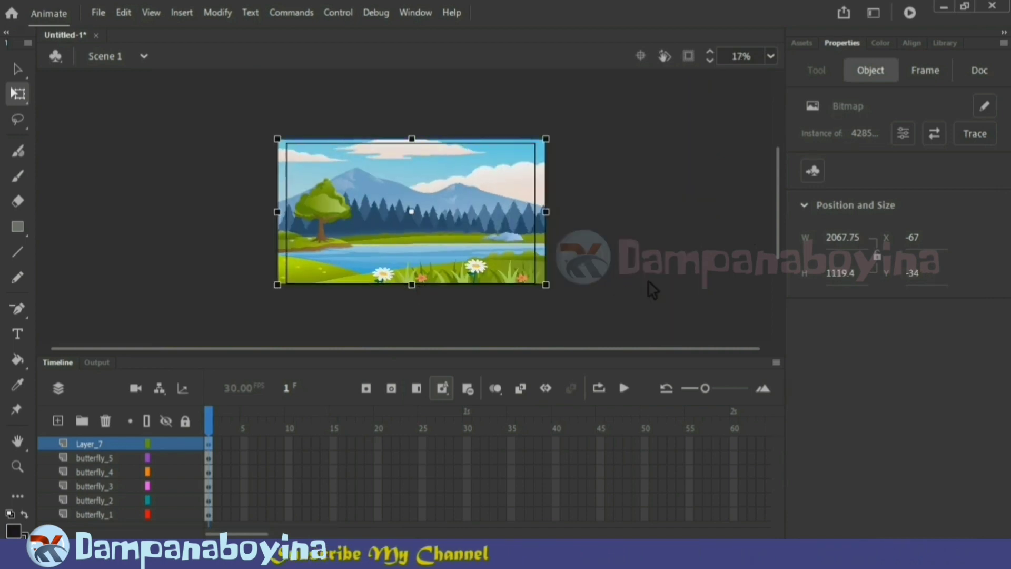
{"action": "key", "text": "Down"}
{"action": "key", "text": "Down"}
{"action": "key", "text": "Down"}
{"action": "key", "text": "Down"}
{"action": "key", "text": "Down"}
{"action": "key", "text": "Down"}
{"action": "key", "text": "Down"}
{"action": "key", "text": "Down"}
{"action": "key", "text": "Down"}
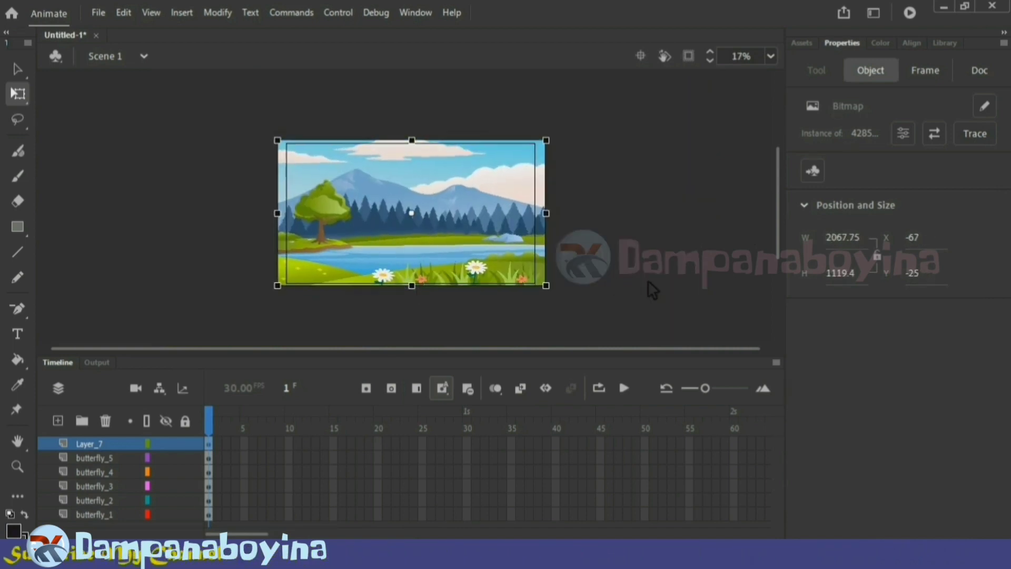
Move the background image's layer beneath all five butterfly layers
{"action": "key", "text": "ctrl+equal"}
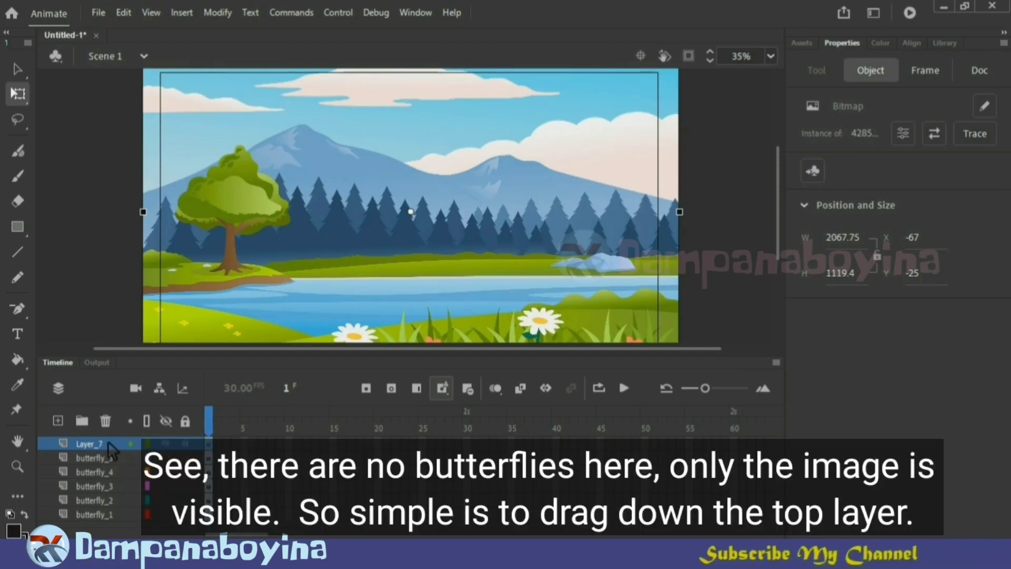
{"action": "left_click_drag", "start_coordinate": [111, 445], "coordinate": [103, 526]}
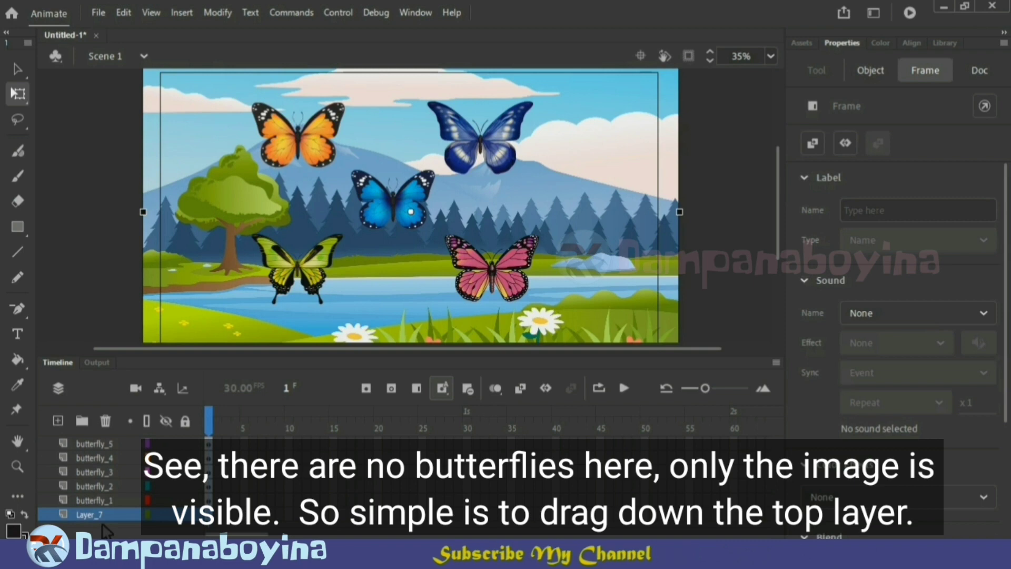
{"action": "left_click", "coordinate": [702, 272]}
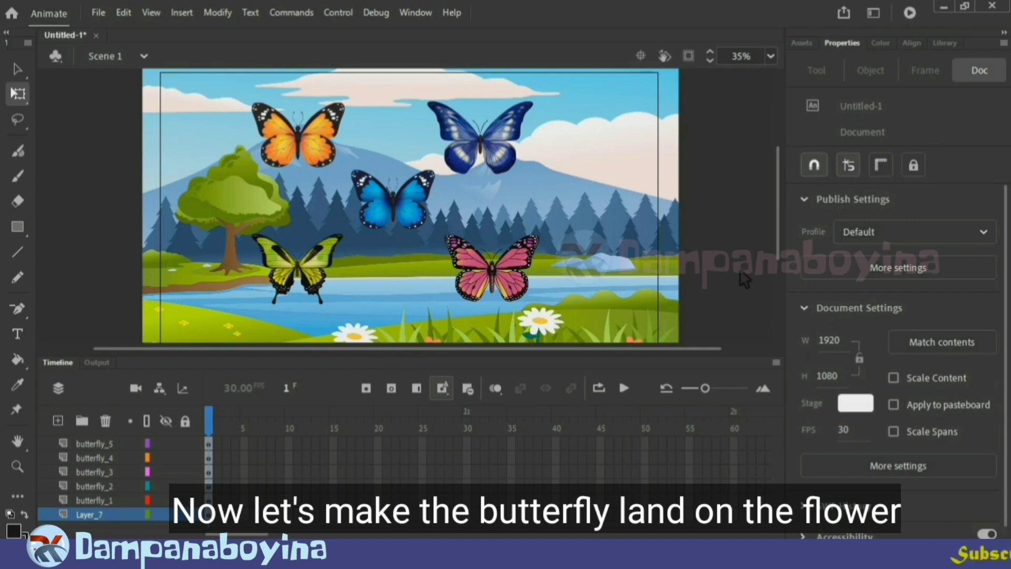
Reduce the background image's height to about 1097 px and shrink the timeline so the whole stage fits in view
{"action": "scroll", "coordinate": [738, 280], "scroll_direction": "down", "scroll_amount": 3}
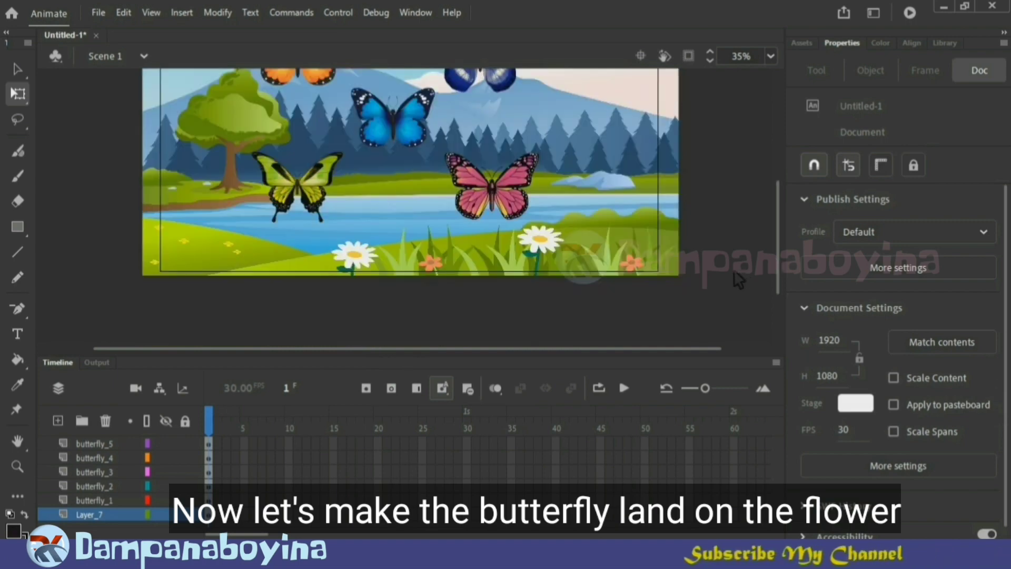
{"action": "scroll", "coordinate": [738, 279], "scroll_direction": "up", "scroll_amount": 3}
{"action": "left_click", "coordinate": [608, 287]}
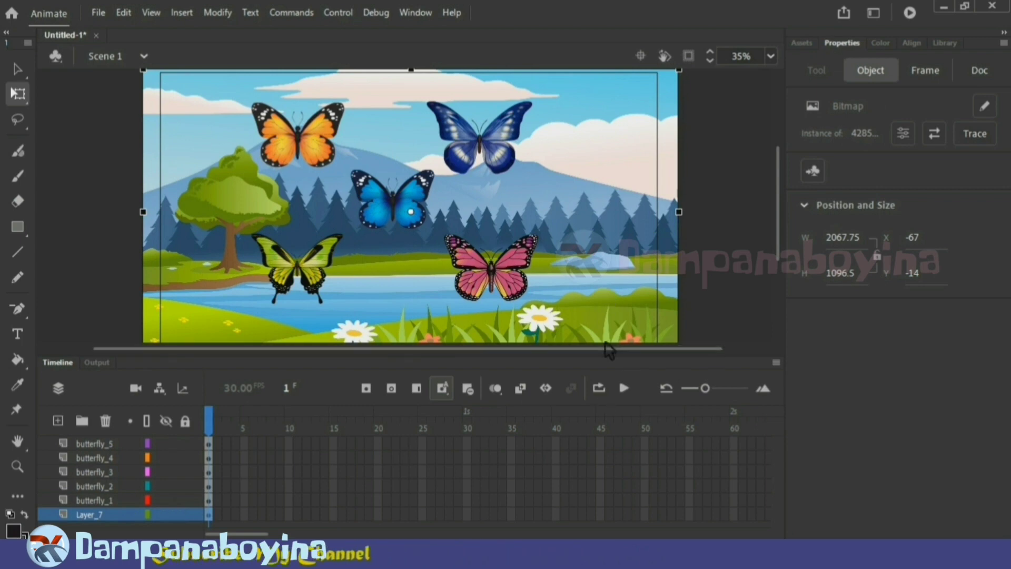
{"action": "left_click_drag", "start_coordinate": [586, 356], "coordinate": [589, 372]}
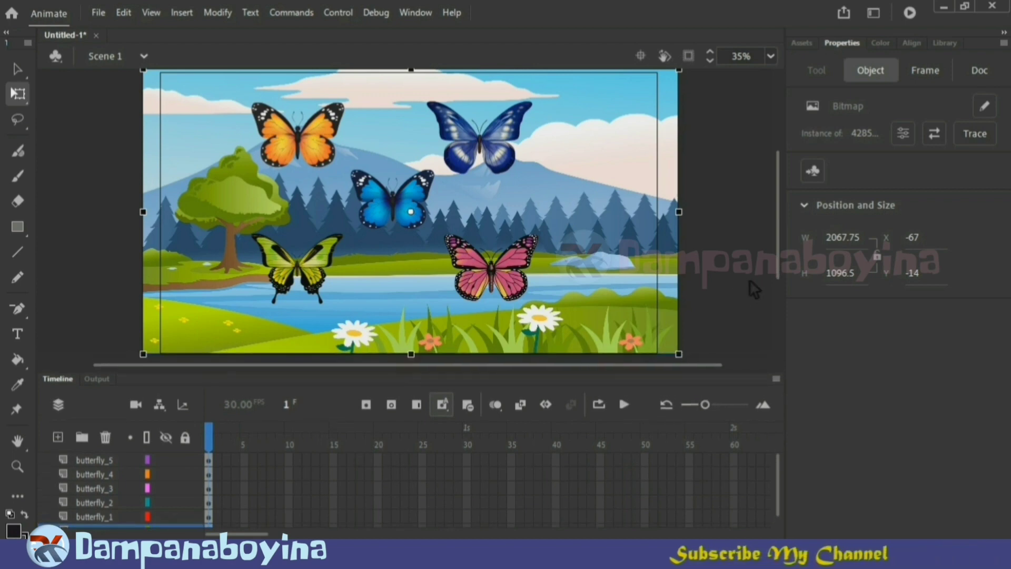
{"action": "left_click", "coordinate": [731, 279]}
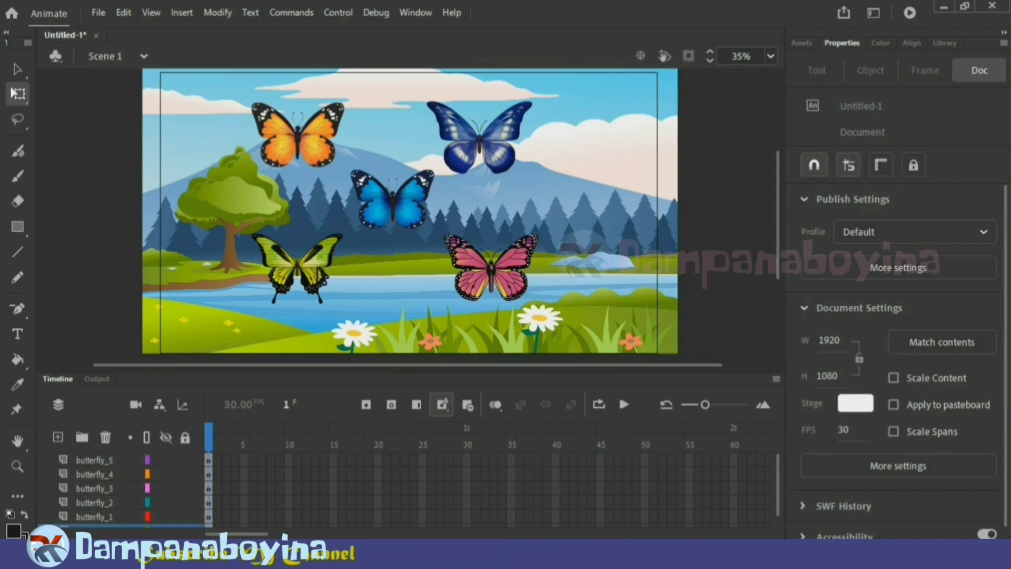
Select all five butterflies together and scale them down to about 692 × 487 px overall
{"action": "left_click", "coordinate": [343, 244]}
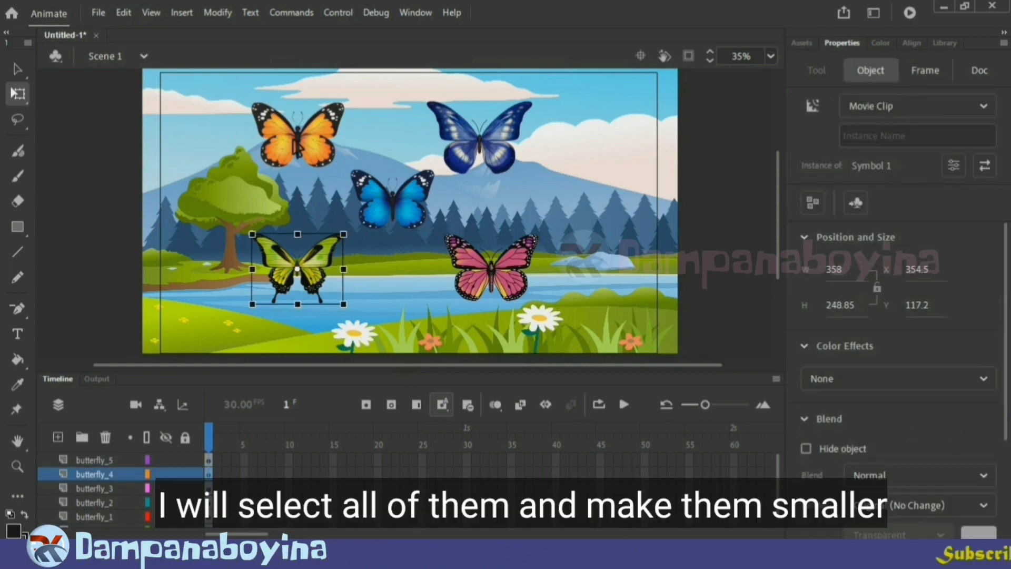
{"action": "left_click", "coordinate": [298, 135]}
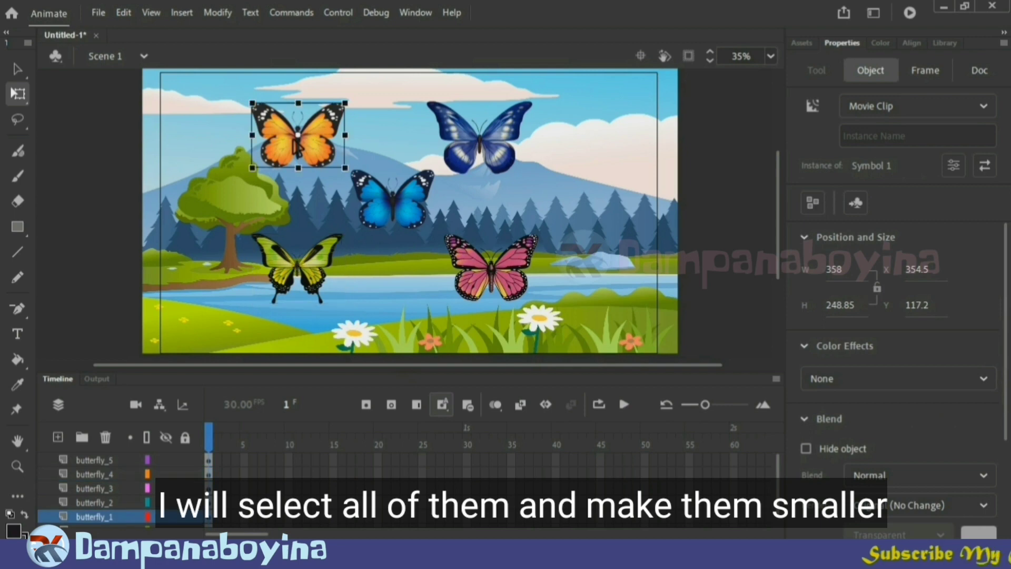
{"action": "left_click", "coordinate": [477, 140], "text": "shift"}
{"action": "left_click", "coordinate": [490, 264], "text": "shift"}
{"action": "left_click", "coordinate": [393, 200], "text": "shift"}
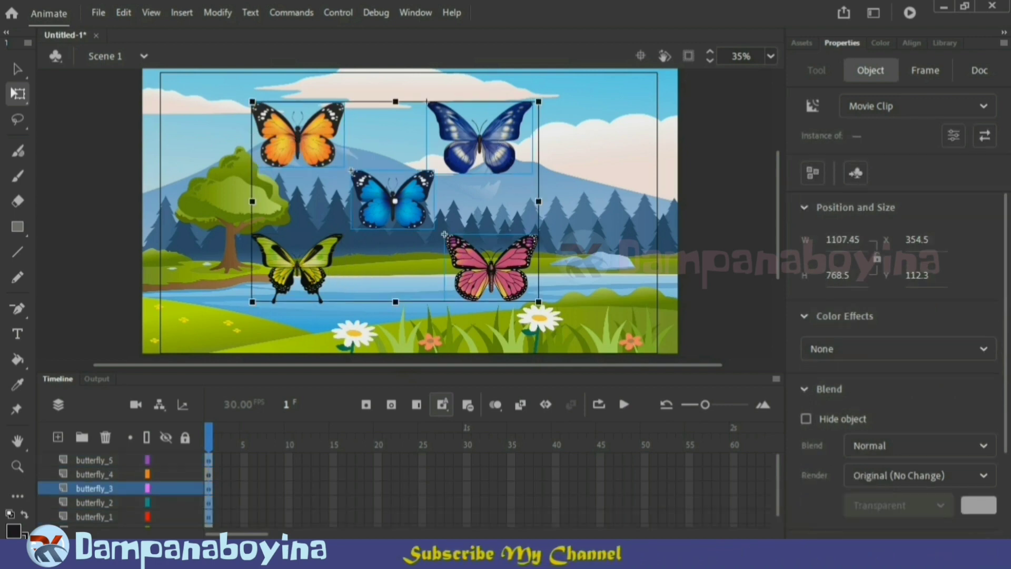
{"action": "left_click", "coordinate": [298, 266], "text": "shift"}
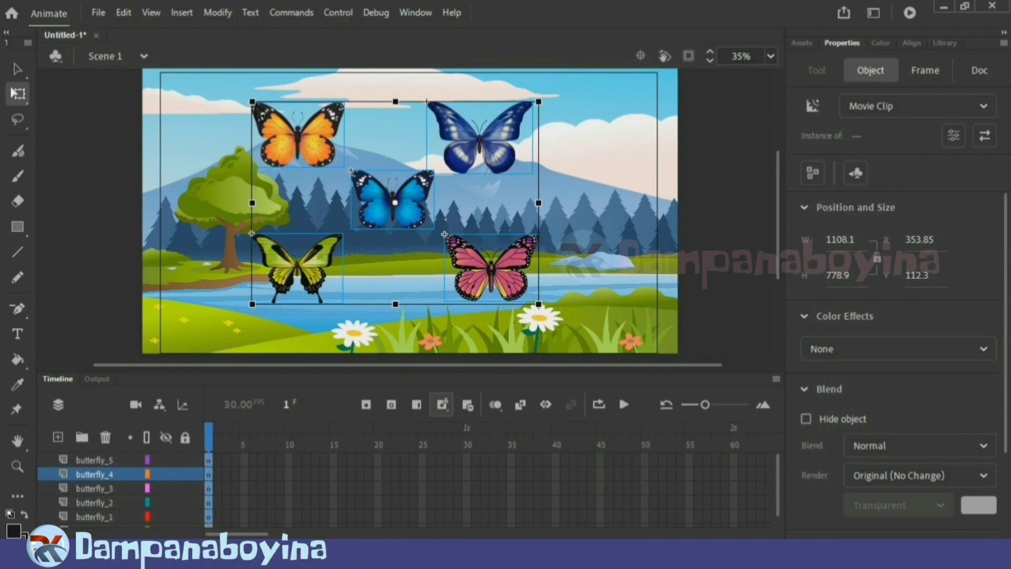
{"action": "left_click_drag", "start_coordinate": [252, 102], "coordinate": [291, 152]}
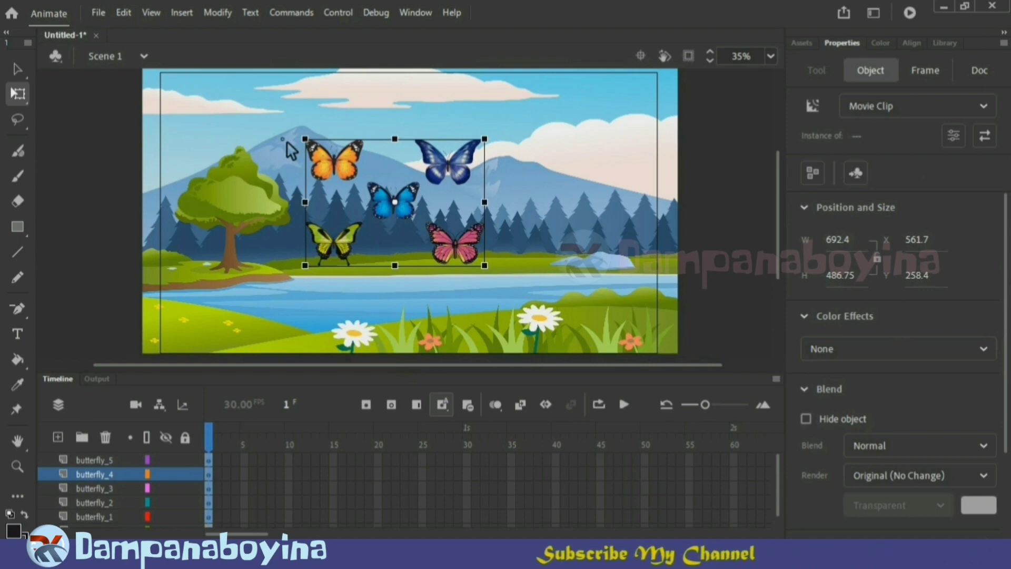
{"action": "left_click", "coordinate": [729, 214]}
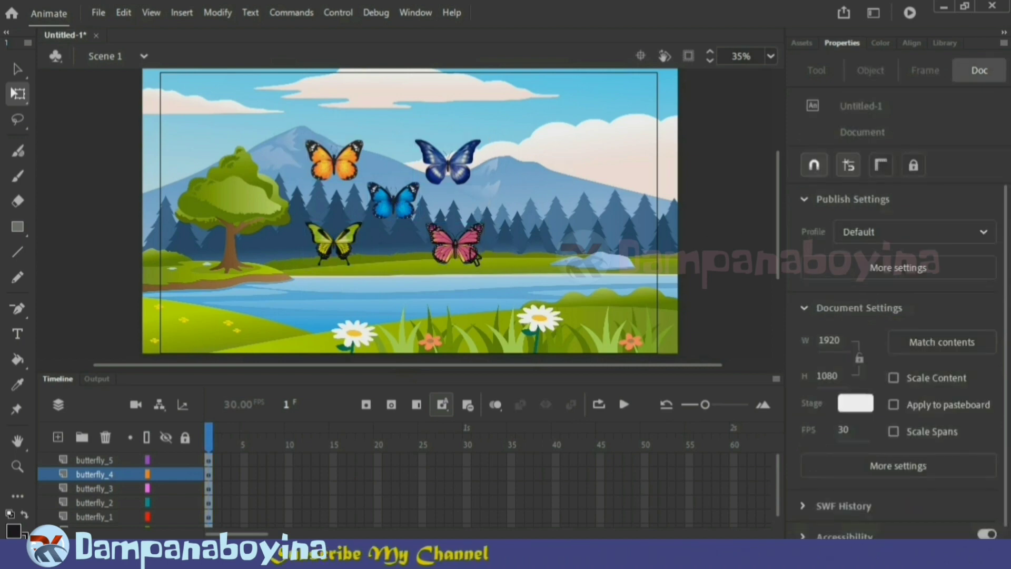
Shrink the pink butterfly, tilt it, and place it on the orange flower near the background's lower-right corner
{"action": "left_click", "coordinate": [475, 258]}
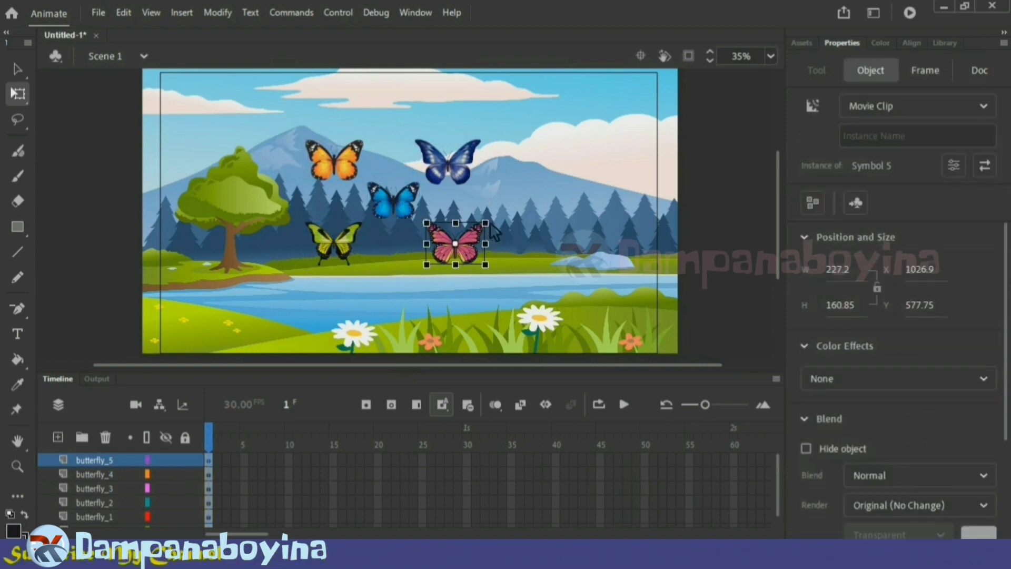
{"action": "left_click_drag", "start_coordinate": [490, 224], "coordinate": [484, 229]}
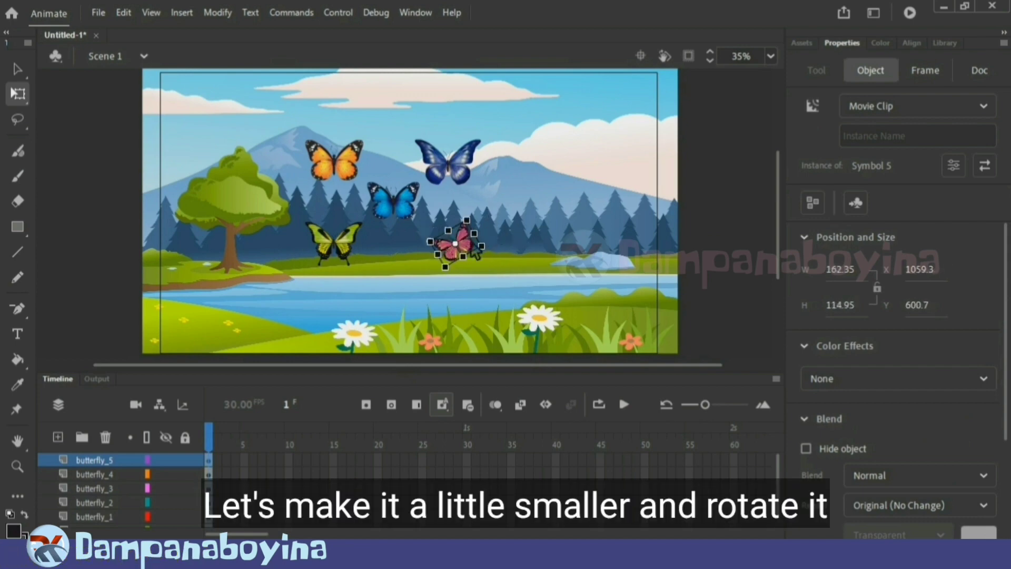
{"action": "left_click_drag", "start_coordinate": [456, 244], "coordinate": [633, 334]}
{"action": "left_click", "coordinate": [724, 284]}
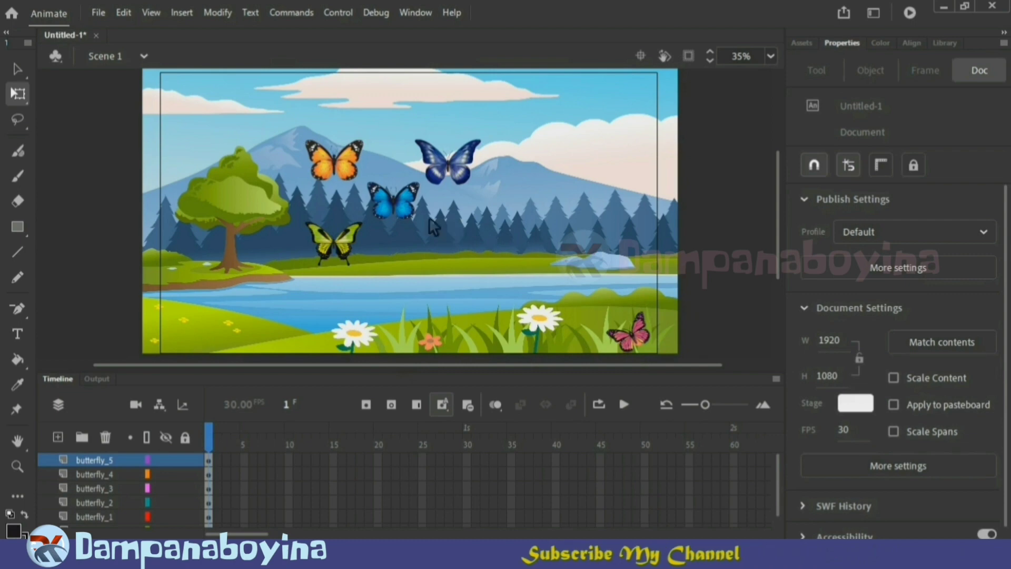
Rotate the light blue butterfly clockwise and place it on the right-hand white daisy
{"action": "left_click", "coordinate": [415, 210]}
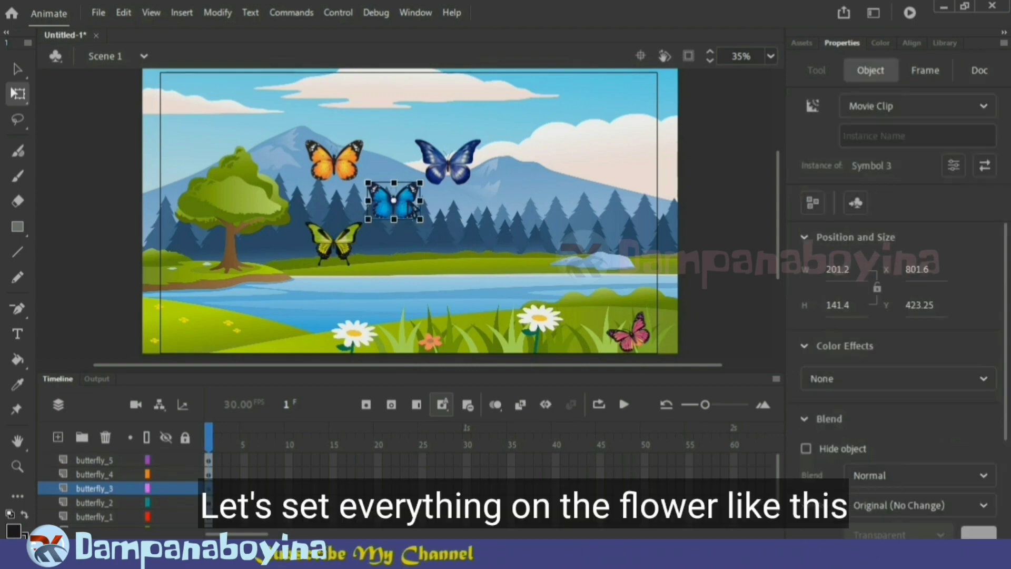
{"action": "left_click_drag", "start_coordinate": [414, 210], "coordinate": [571, 333]}
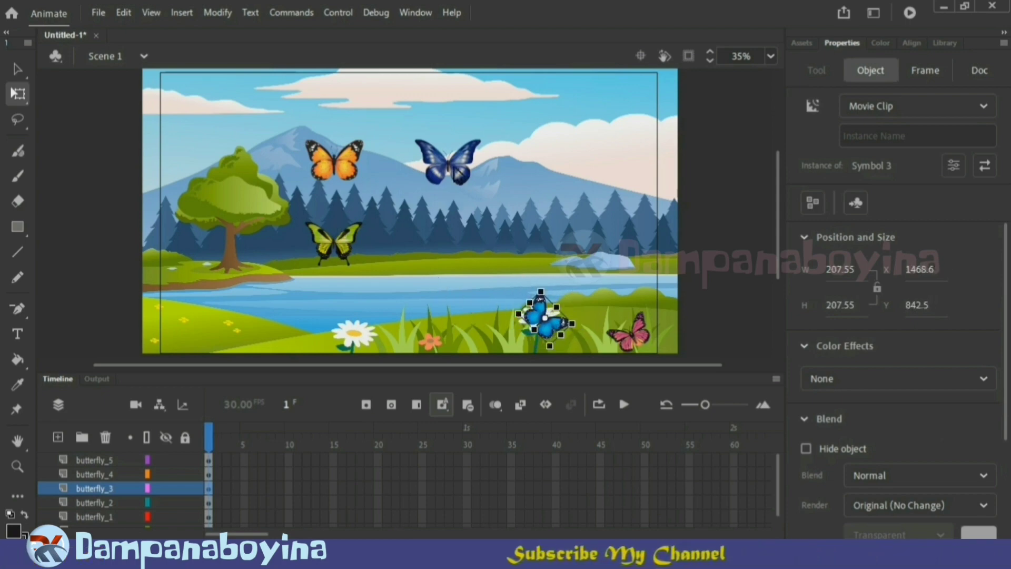
Tilt the green butterfly counterclockwise and place it on the orange flower between the two white daisies
{"action": "left_click", "coordinate": [345, 247]}
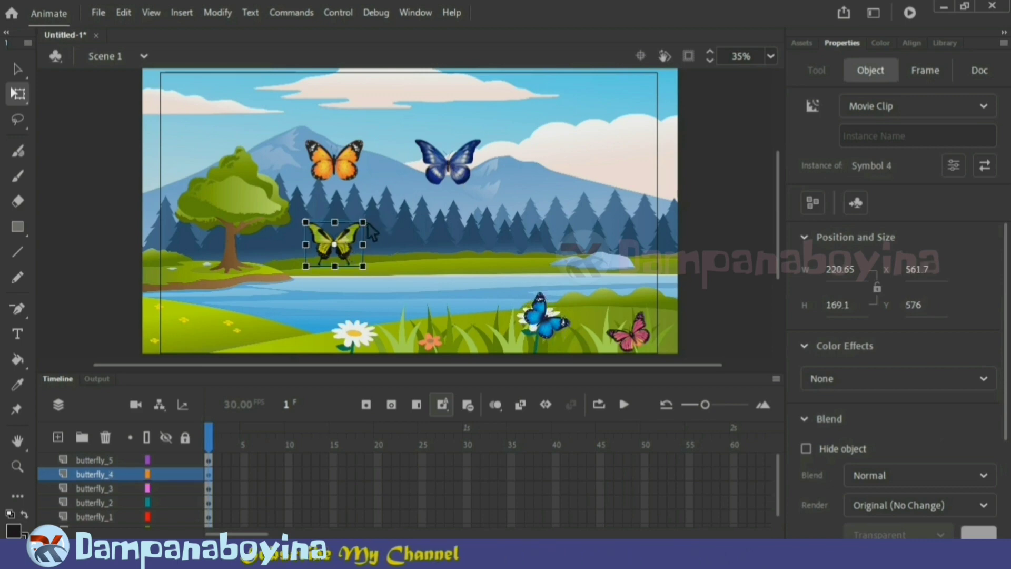
{"action": "mouse_move", "coordinate": [368, 222]}
{"action": "left_mouse_down"}
{"action": "mouse_move", "coordinate": [365, 231]}
{"action": "mouse_move", "coordinate": [365, 210]}
{"action": "left_mouse_up"}
{"action": "left_click_drag", "start_coordinate": [334, 244], "coordinate": [416, 337]}
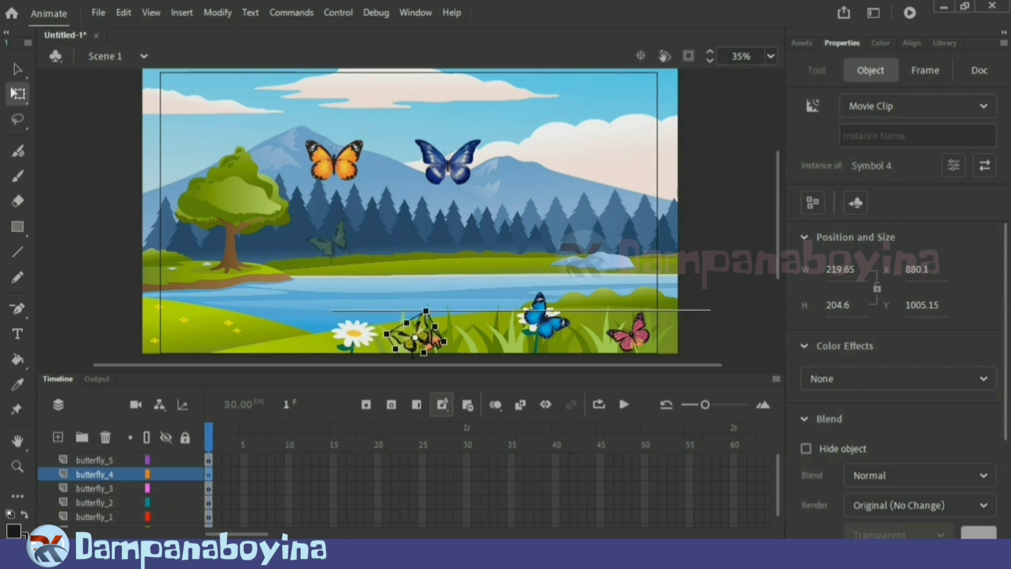
{"action": "left_click", "coordinate": [385, 263]}
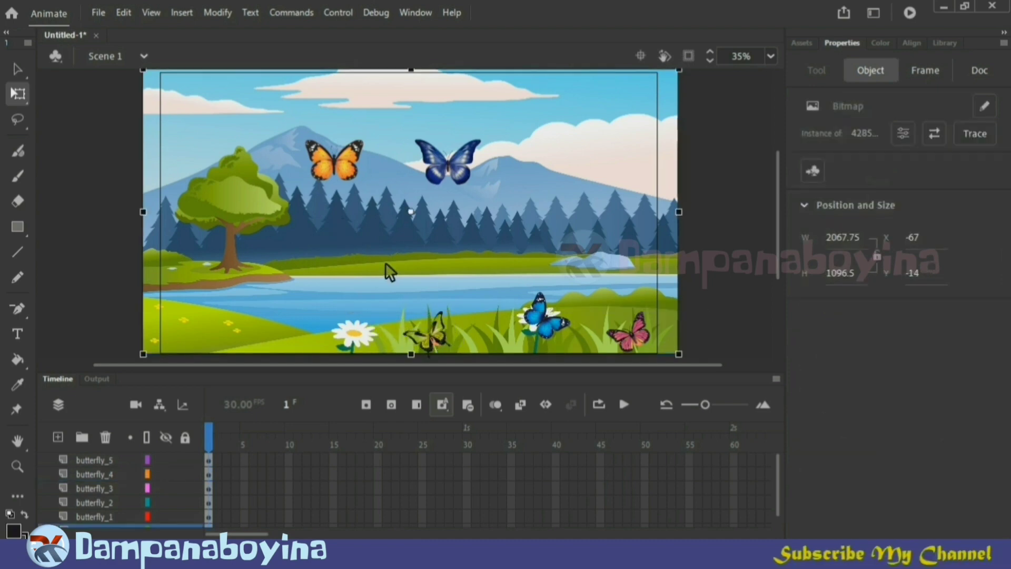
Tilt the dark blue butterfly and place it on the left-hand white daisy
{"action": "left_click", "coordinate": [461, 166]}
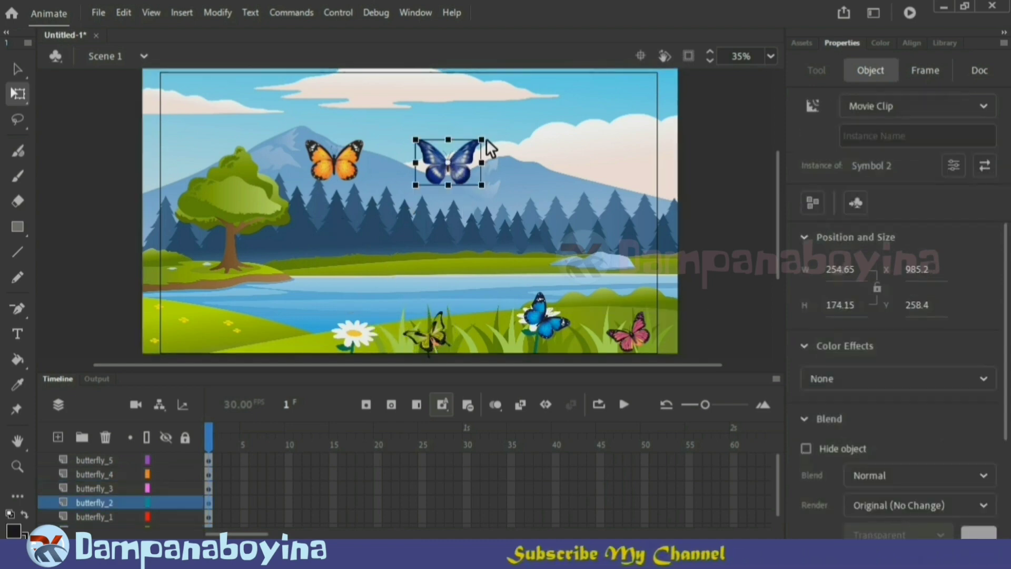
{"action": "left_click_drag", "start_coordinate": [486, 140], "coordinate": [373, 343]}
{"action": "left_click", "coordinate": [412, 258]}
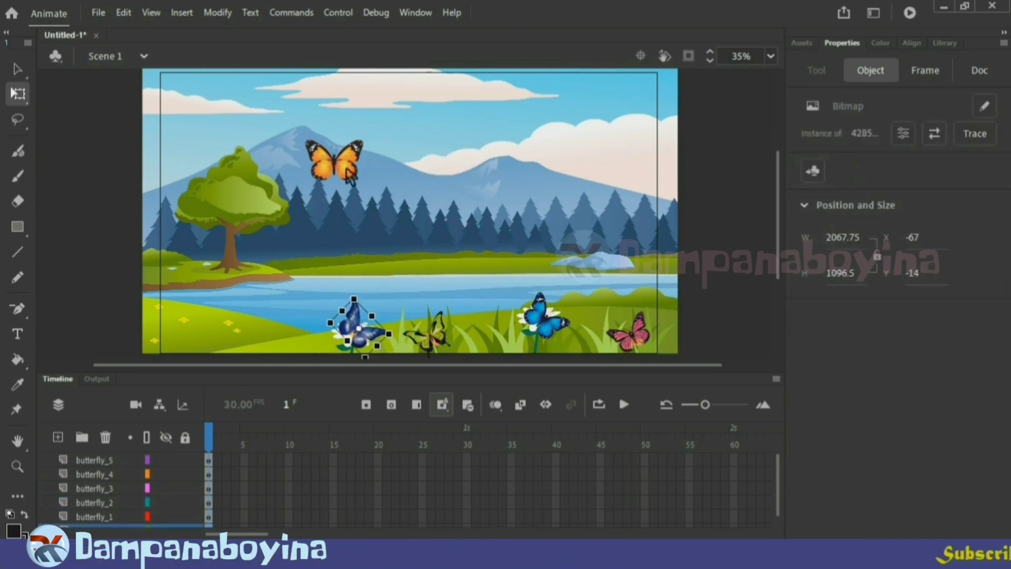
Rotate the orange butterfly counterclockwise and place it between the light blue and pink butterflies
{"action": "left_click", "coordinate": [349, 174]}
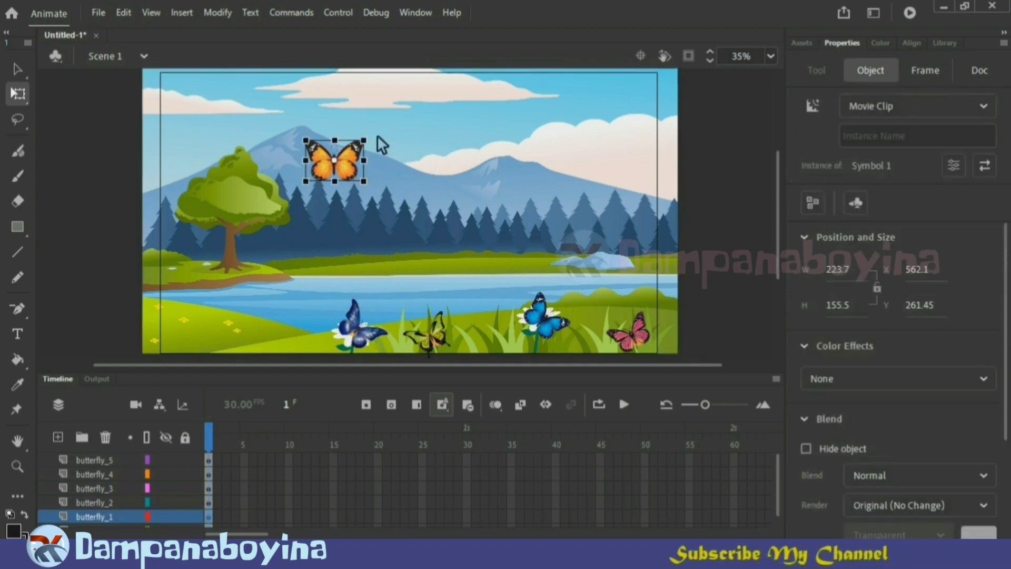
{"action": "left_click_drag", "start_coordinate": [378, 122], "coordinate": [369, 106]}
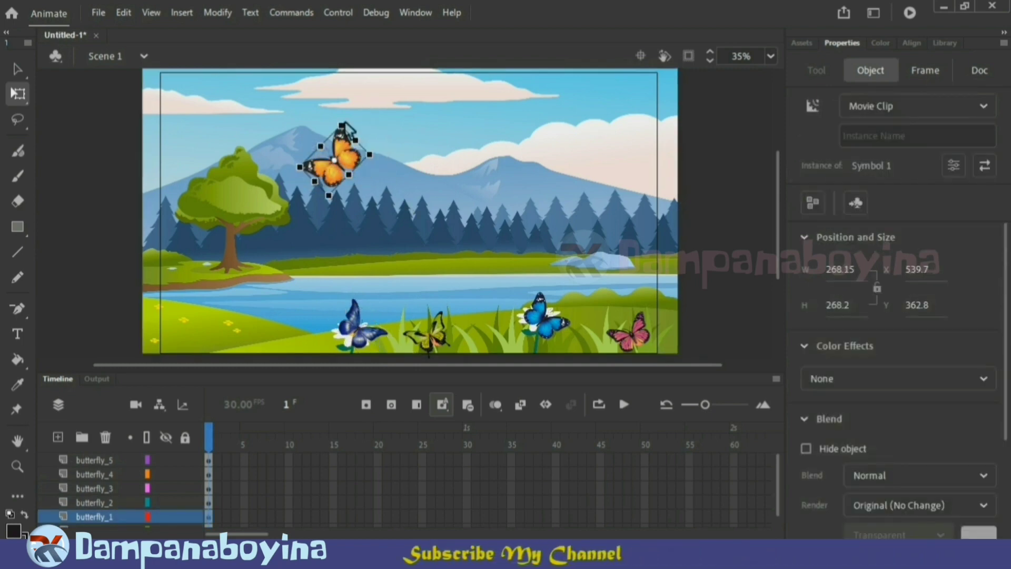
{"action": "left_click_drag", "start_coordinate": [370, 155], "coordinate": [611, 321]}
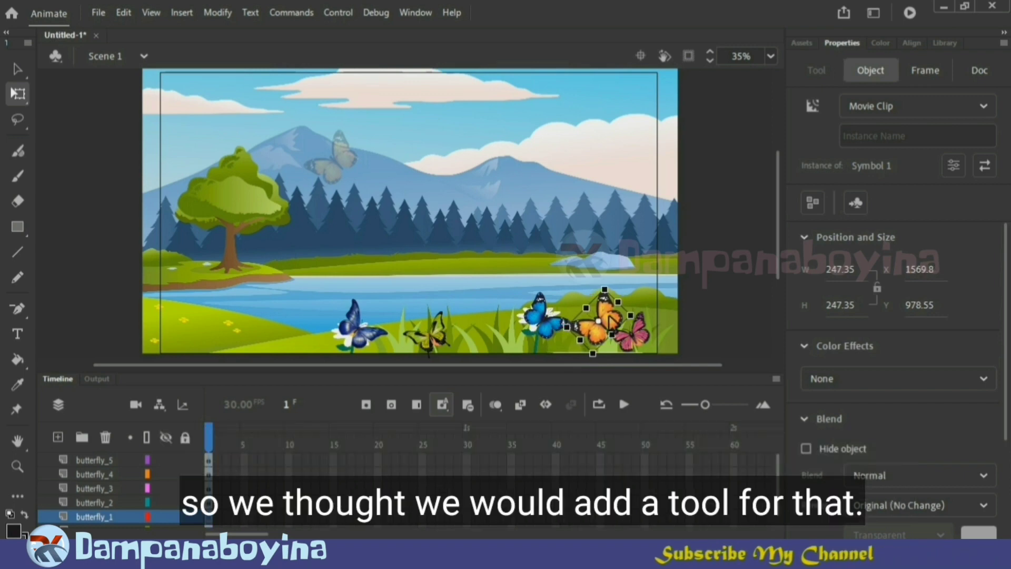
{"action": "left_click", "coordinate": [628, 251]}
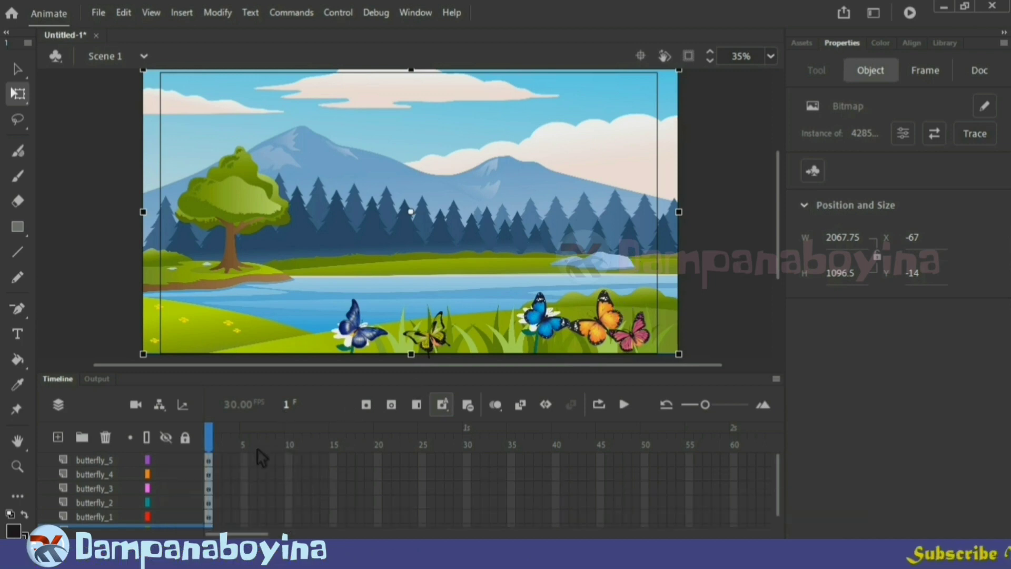
Hide the background layer Layer_7 and the layers butterfly_2 through butterfly_5, leaving only the orange butterfly showing
{"action": "scroll", "coordinate": [158, 490], "scroll_direction": "down", "scroll_amount": 1}
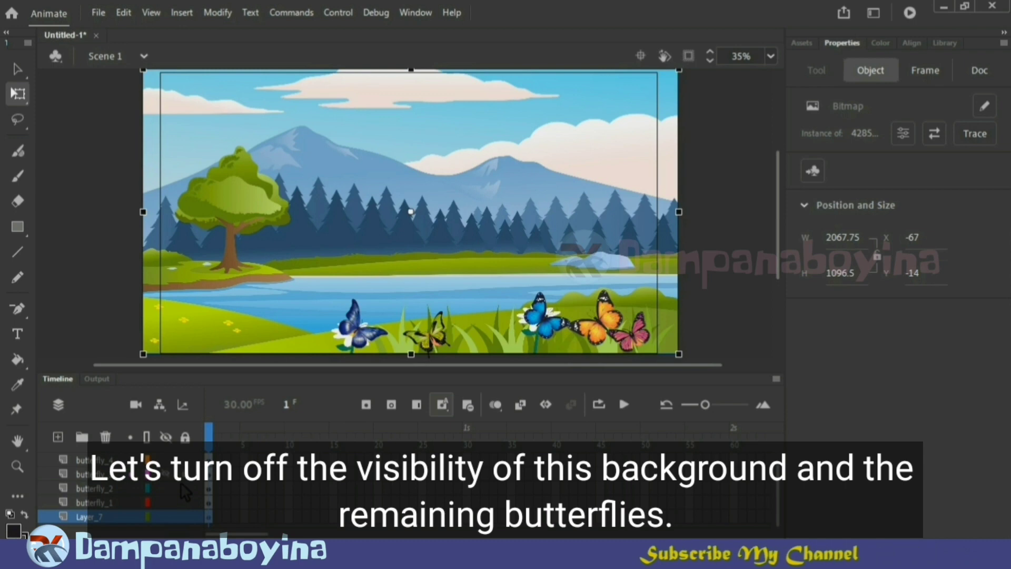
{"action": "left_click", "coordinate": [181, 523]}
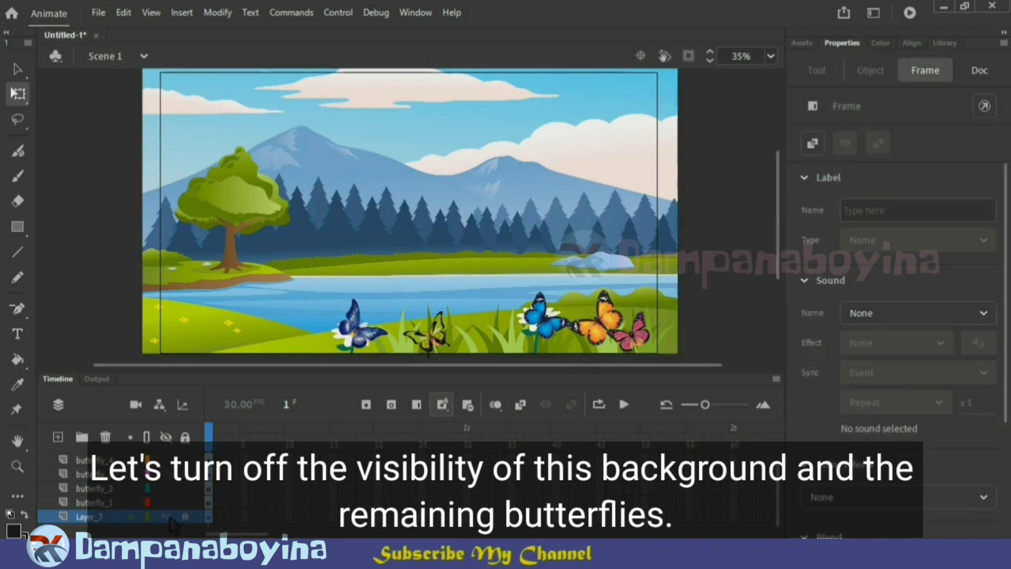
{"action": "left_click", "coordinate": [167, 517]}
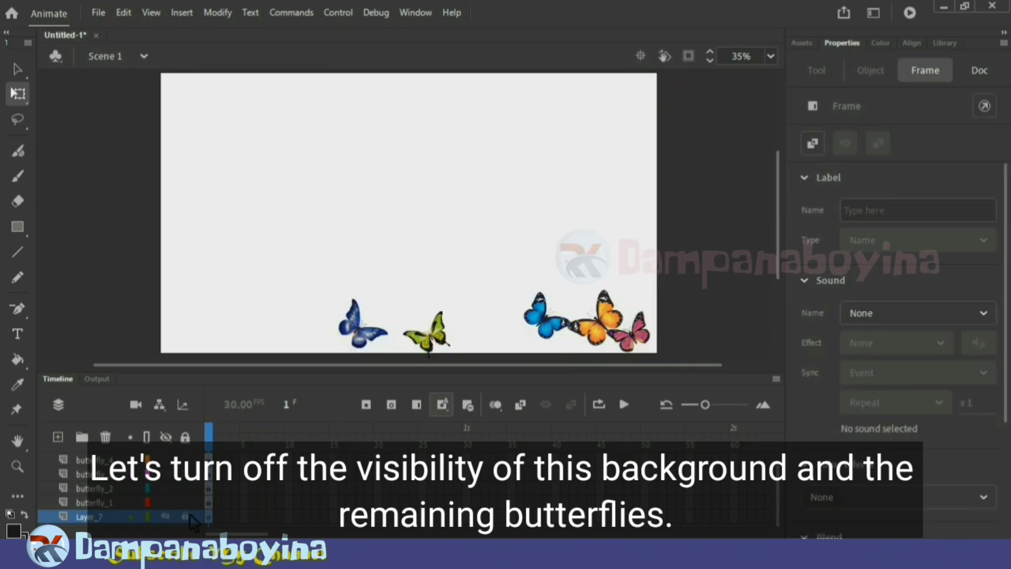
{"action": "left_click", "coordinate": [166, 474]}
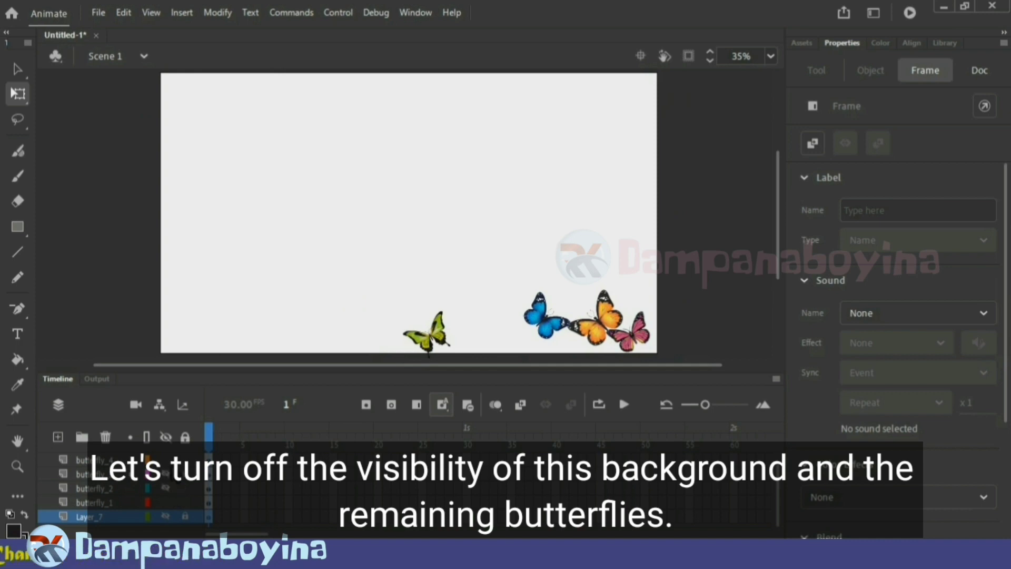
{"action": "scroll", "coordinate": [182, 477], "scroll_direction": "up", "scroll_amount": 1}
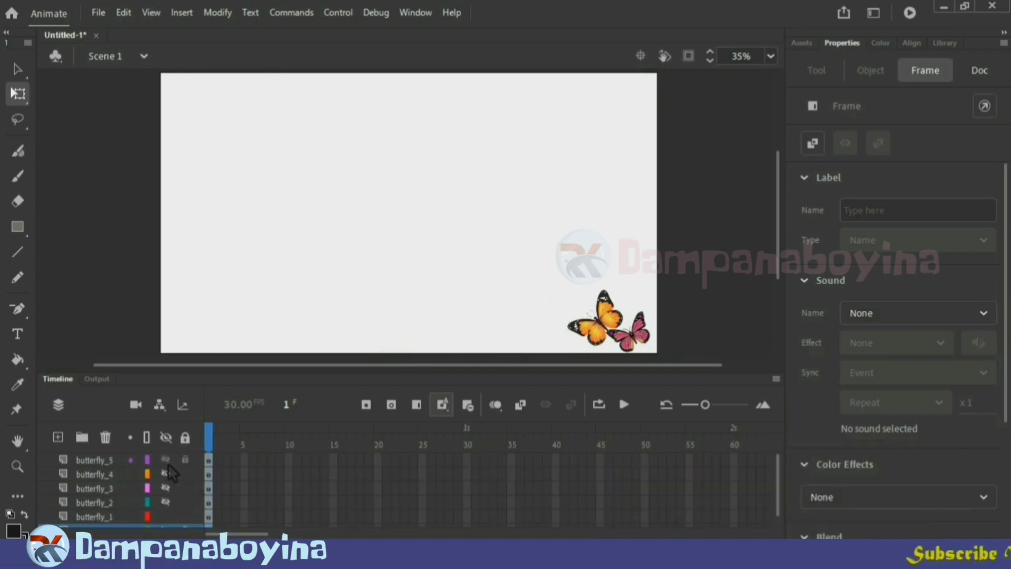
{"action": "left_click", "coordinate": [167, 460]}
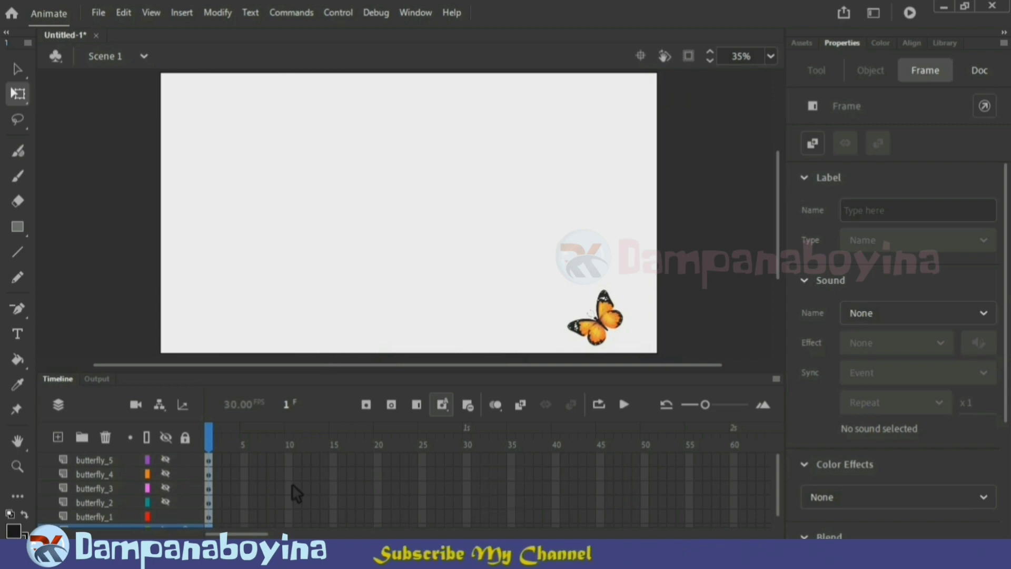
Insert a keyframe at frame 70 on the butterfly_1 layer
{"action": "scroll", "coordinate": [292, 485], "scroll_direction": "down", "scroll_amount": 1}
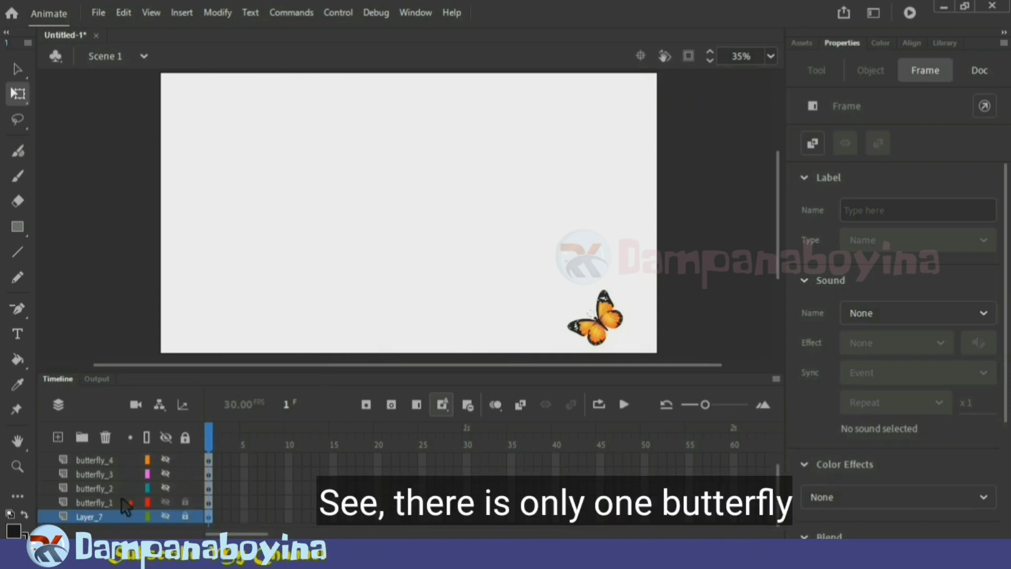
{"action": "left_click", "coordinate": [103, 503]}
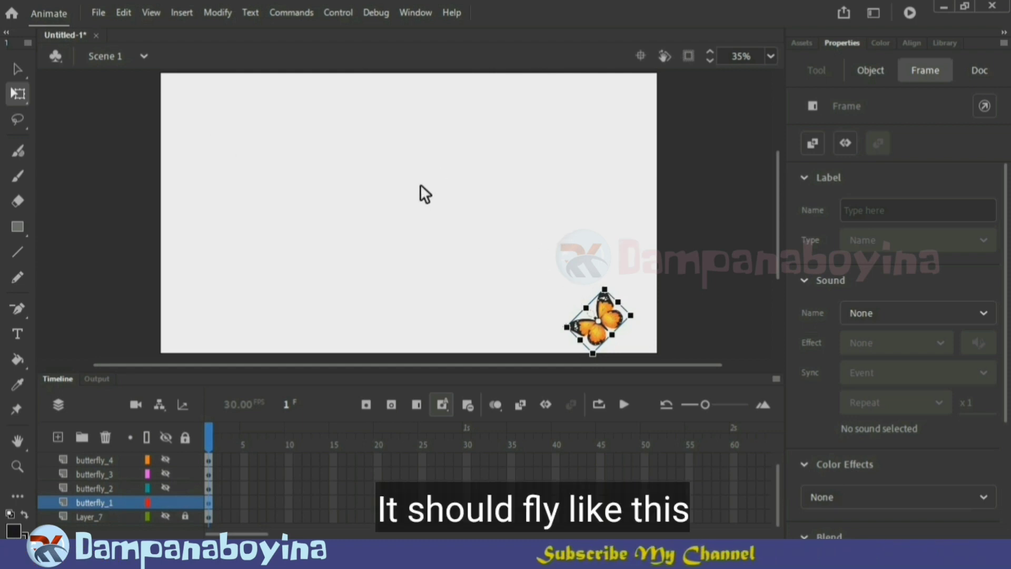
{"action": "left_click", "coordinate": [554, 251]}
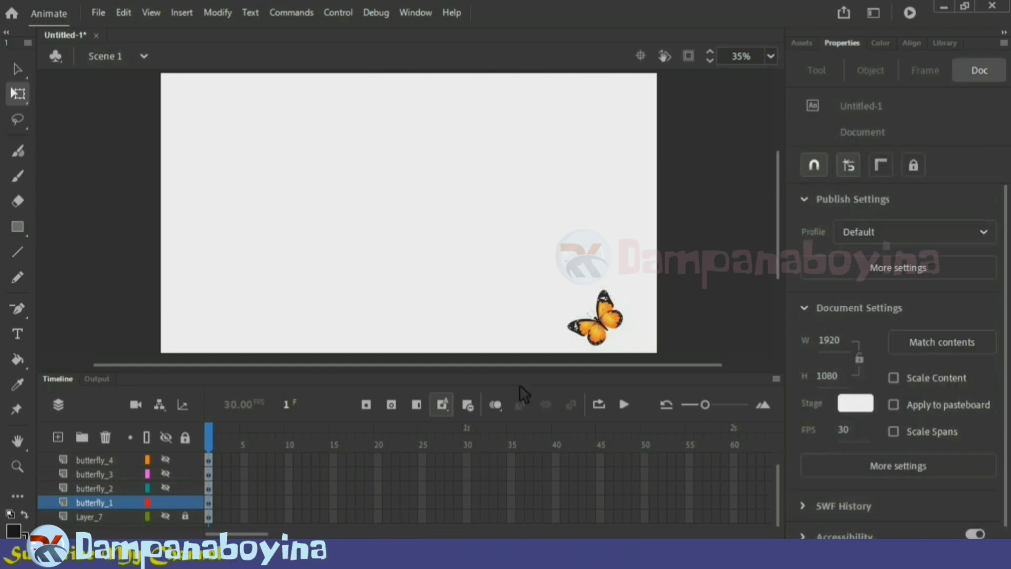
{"action": "key", "text": "v"}
{"action": "left_click", "coordinate": [467, 501]}
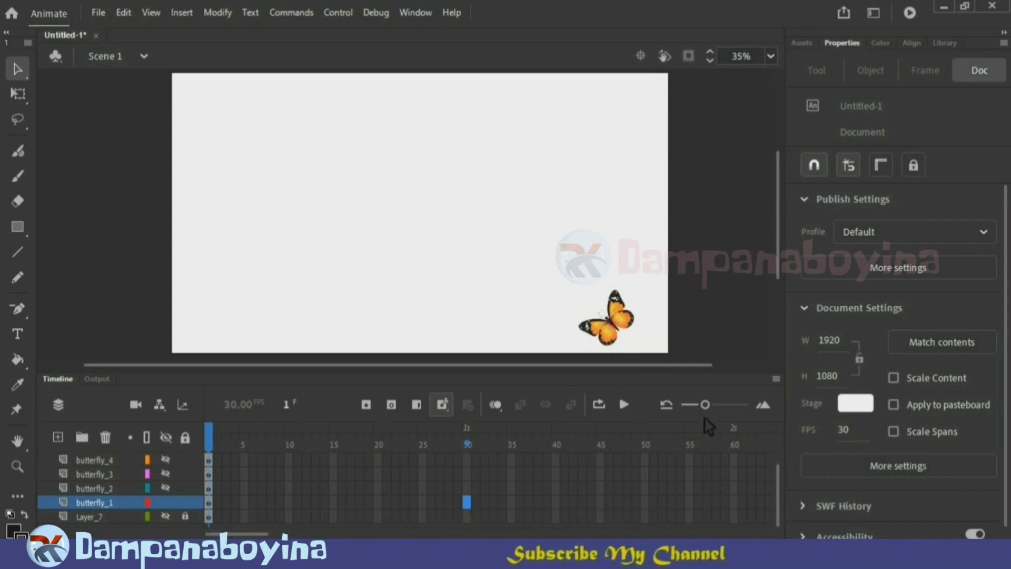
{"action": "left_click_drag", "start_coordinate": [706, 405], "coordinate": [703, 405]}
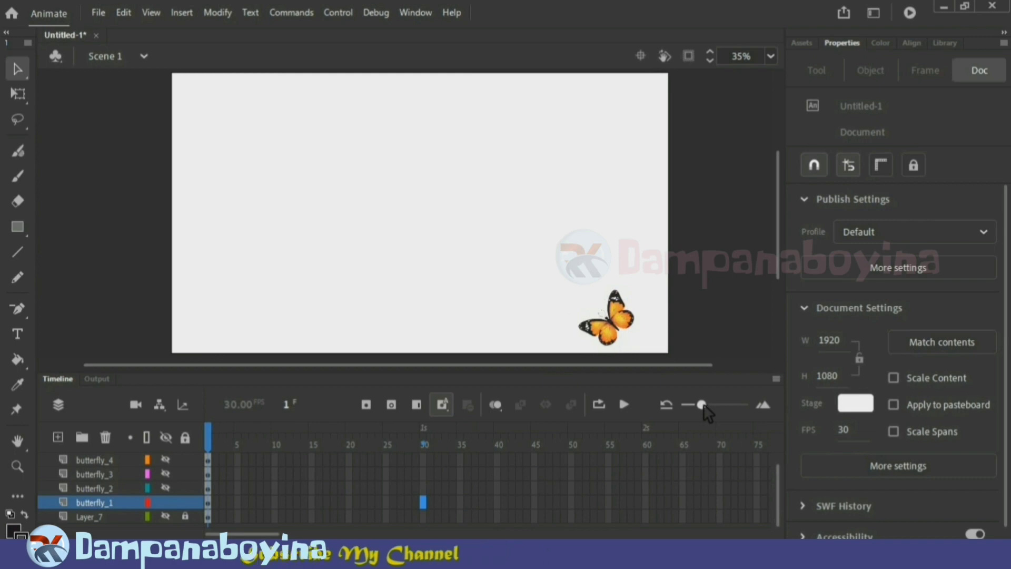
{"action": "left_click", "coordinate": [759, 502]}
{"action": "left_click", "coordinate": [725, 506]}
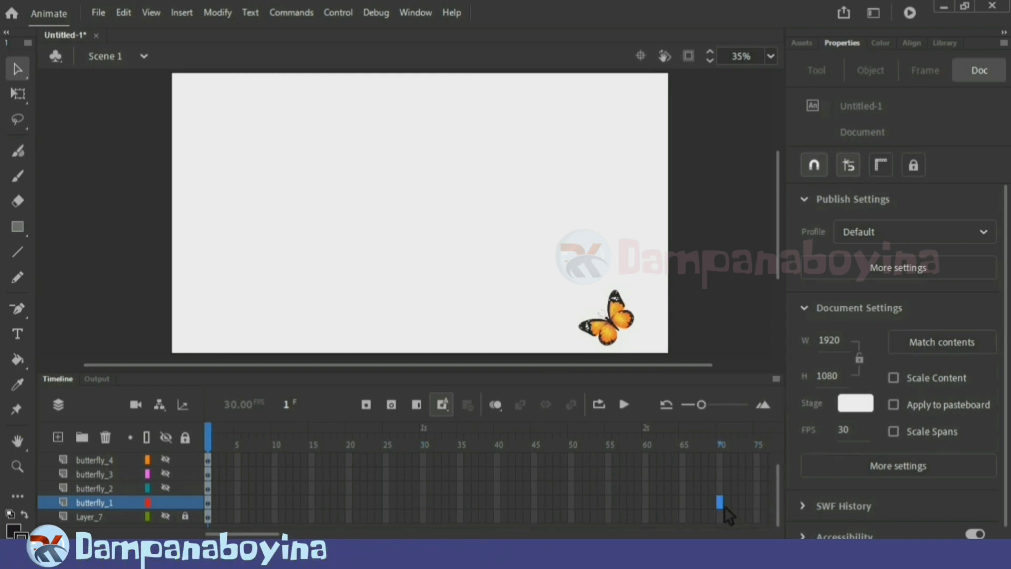
{"action": "right_click", "coordinate": [725, 506]}
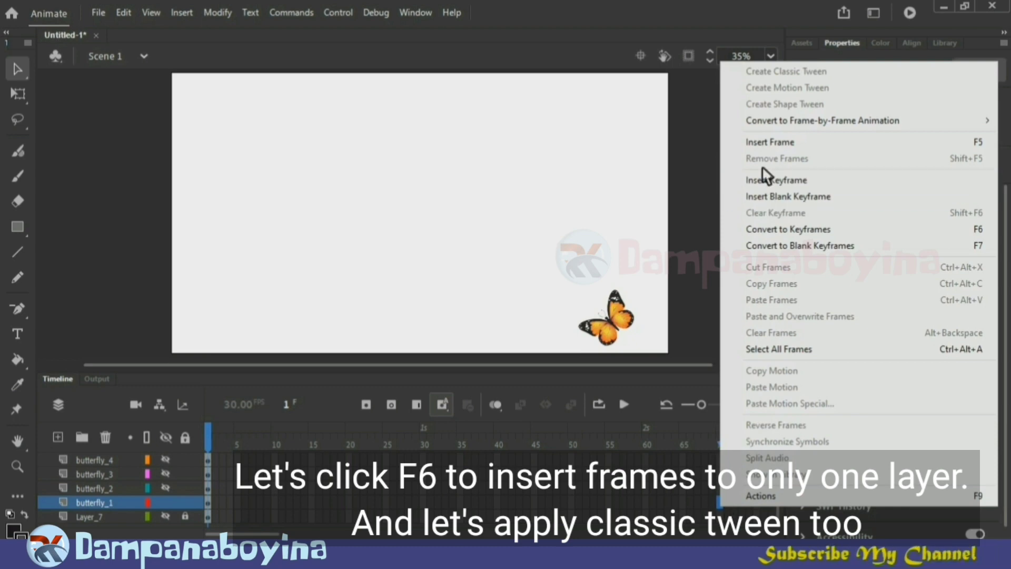
{"action": "left_click", "coordinate": [790, 230]}
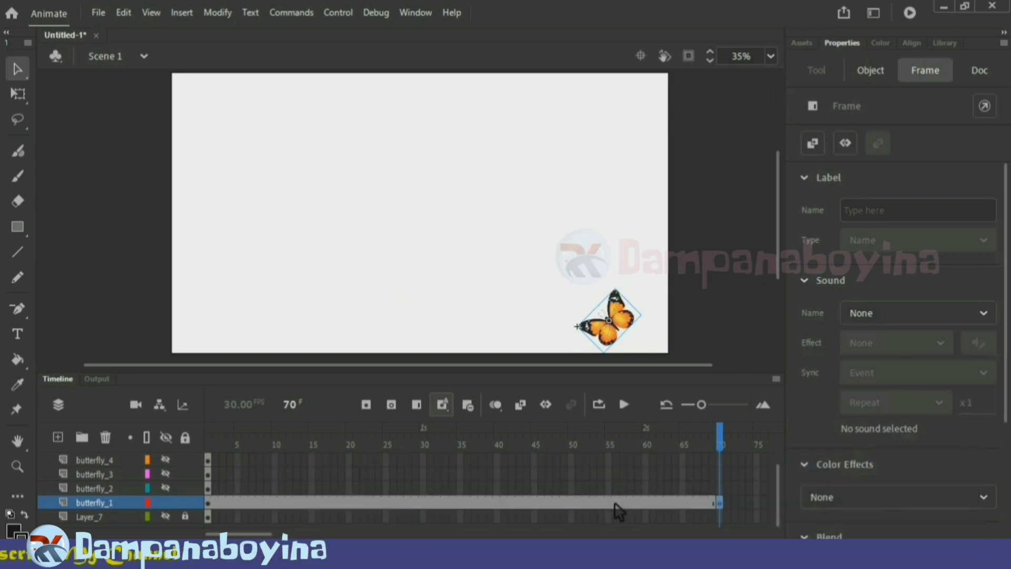
Apply a classic tween to the butterfly_1 frame span and to its last keyframe at frame 70
{"action": "right_click", "coordinate": [619, 511]}
{"action": "left_click", "coordinate": [659, 68]}
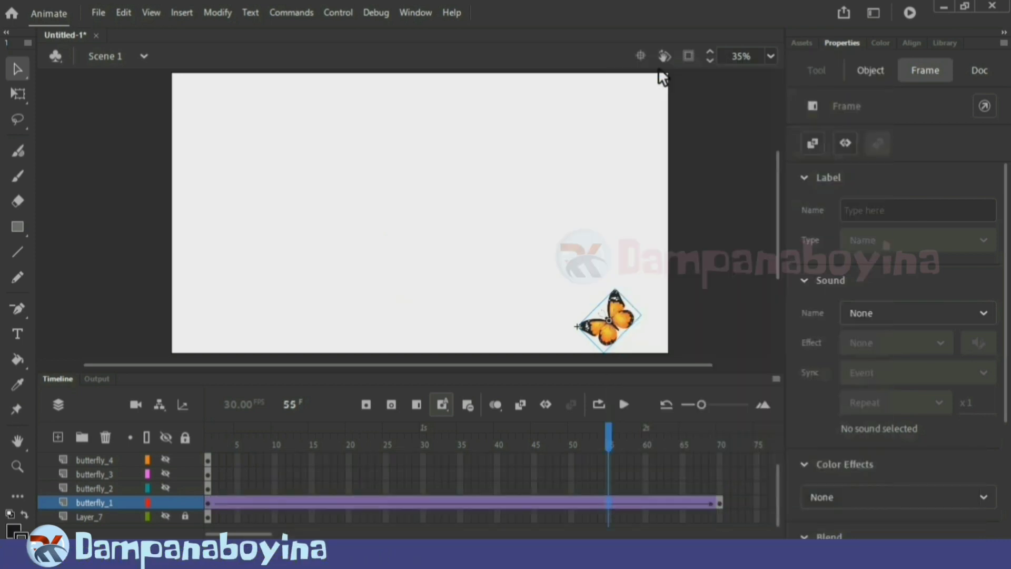
{"action": "left_click", "coordinate": [721, 503]}
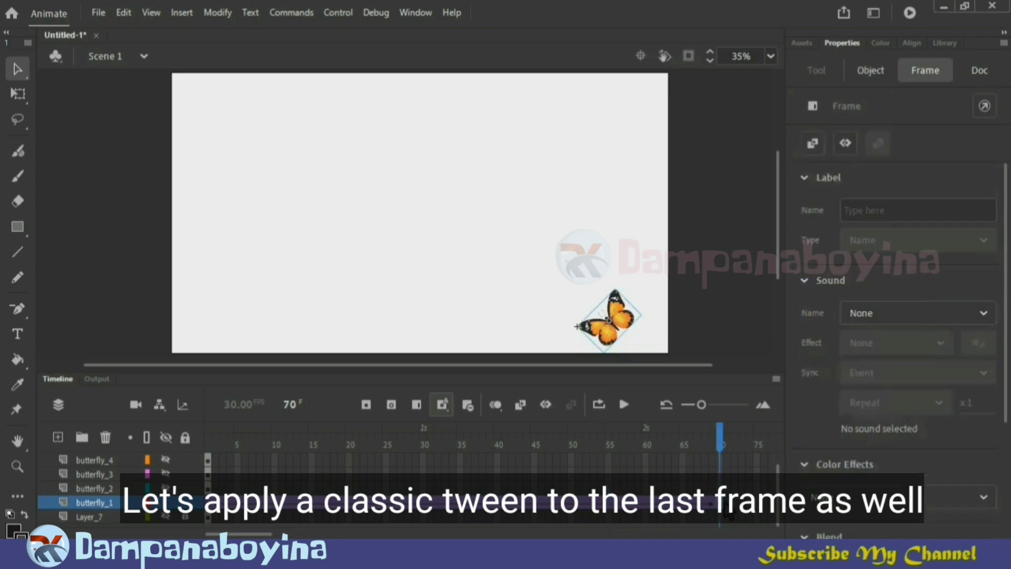
{"action": "right_click", "coordinate": [721, 503]}
{"action": "left_click", "coordinate": [755, 67]}
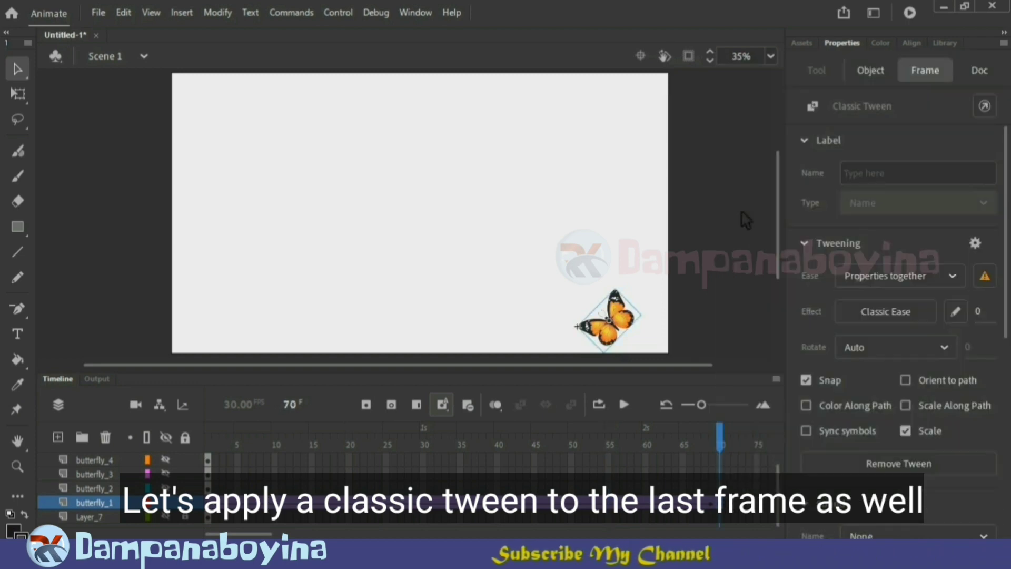
At frame 70, move the orange butterfly to the stage's upper-left area at about X 55, Y 346, and play the animation
{"action": "left_click_drag", "start_coordinate": [623, 324], "coordinate": [220, 104]}
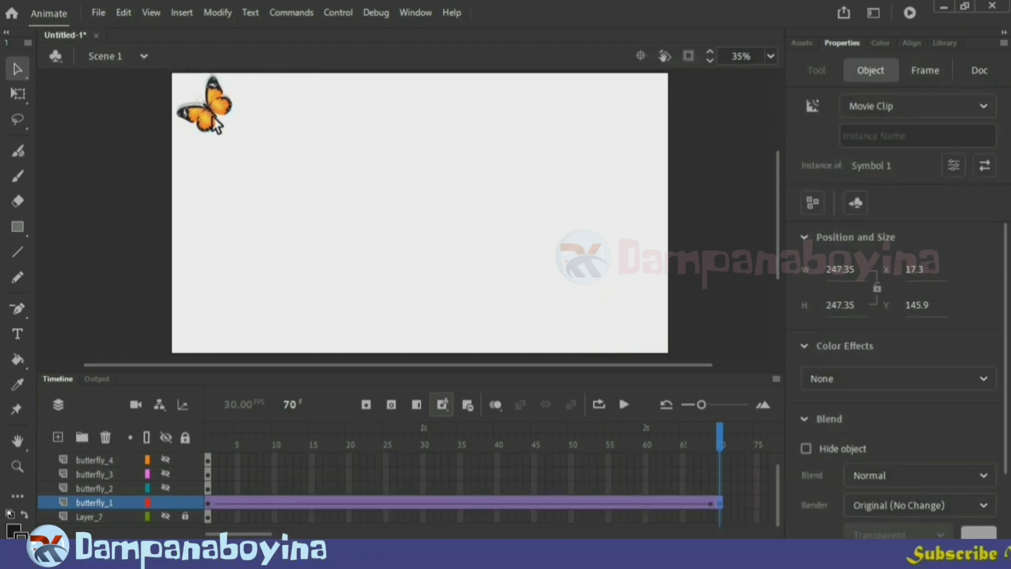
{"action": "left_click_drag", "start_coordinate": [219, 131], "coordinate": [225, 175]}
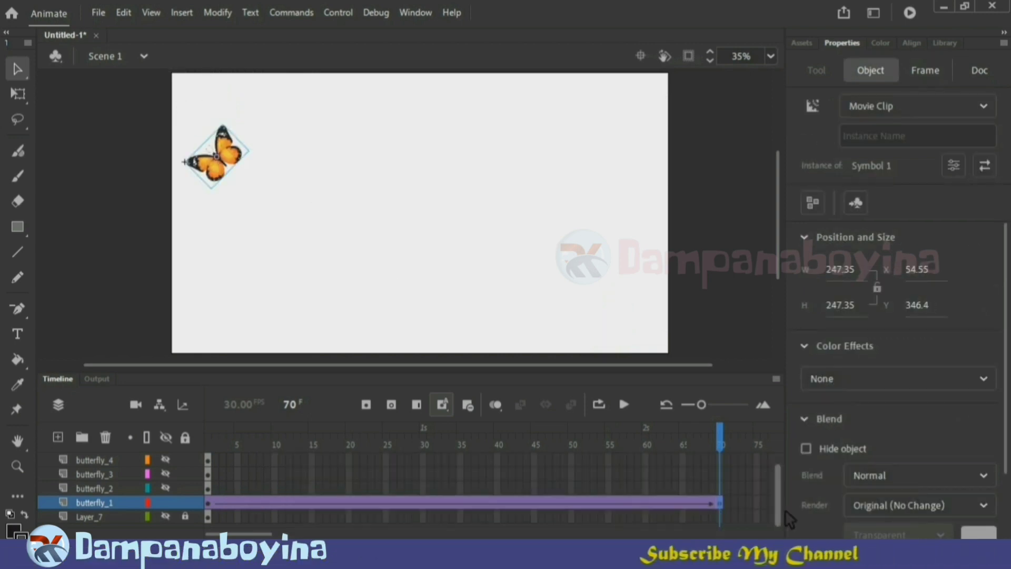
{"action": "left_click", "coordinate": [623, 404]}
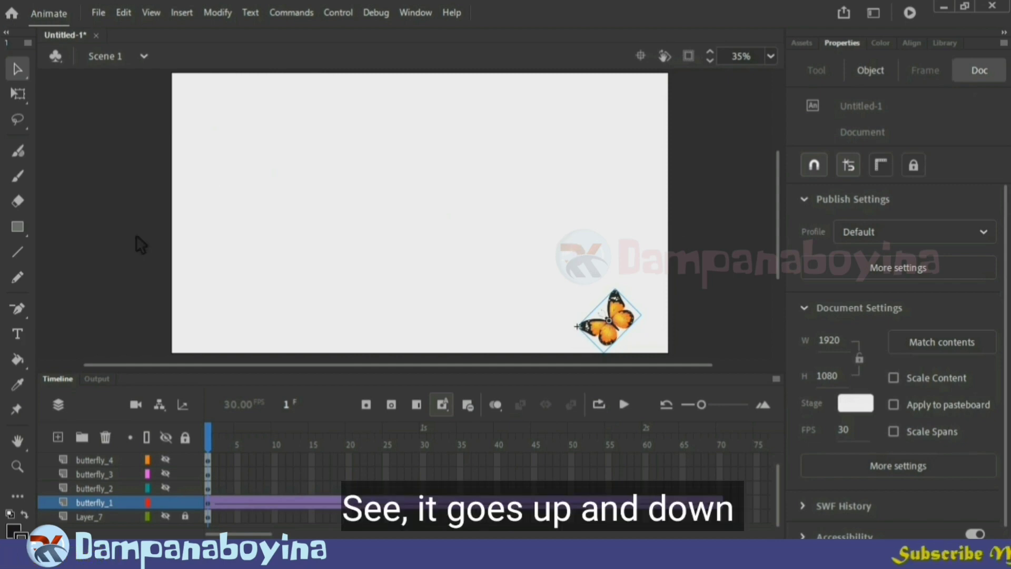
Draw a curved Pencil stroke at size 16 on the stage, and a short diagonal stroke at size 0.1
{"action": "left_click", "coordinate": [19, 282]}
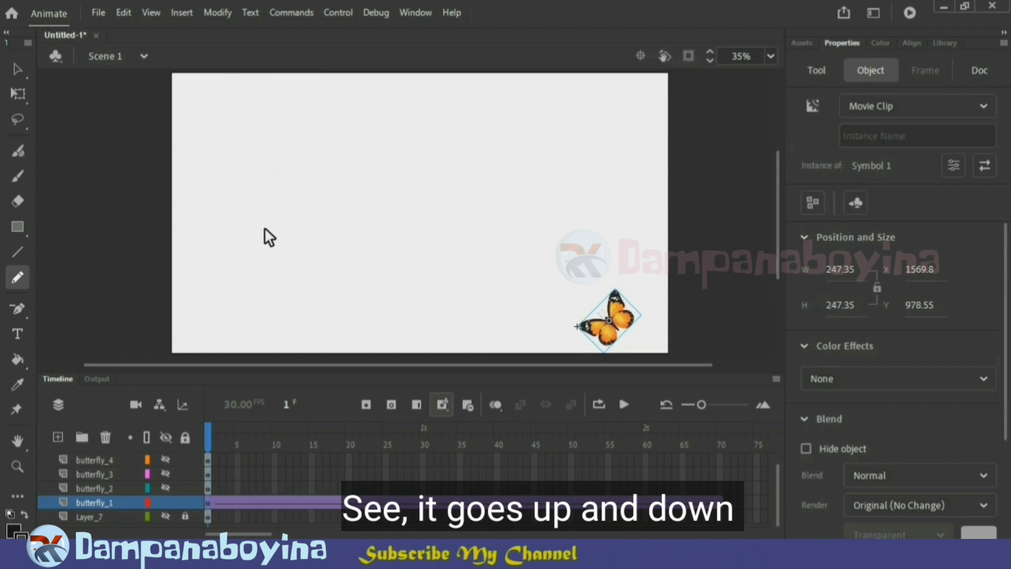
{"action": "left_click_drag", "start_coordinate": [264, 228], "coordinate": [370, 188]}
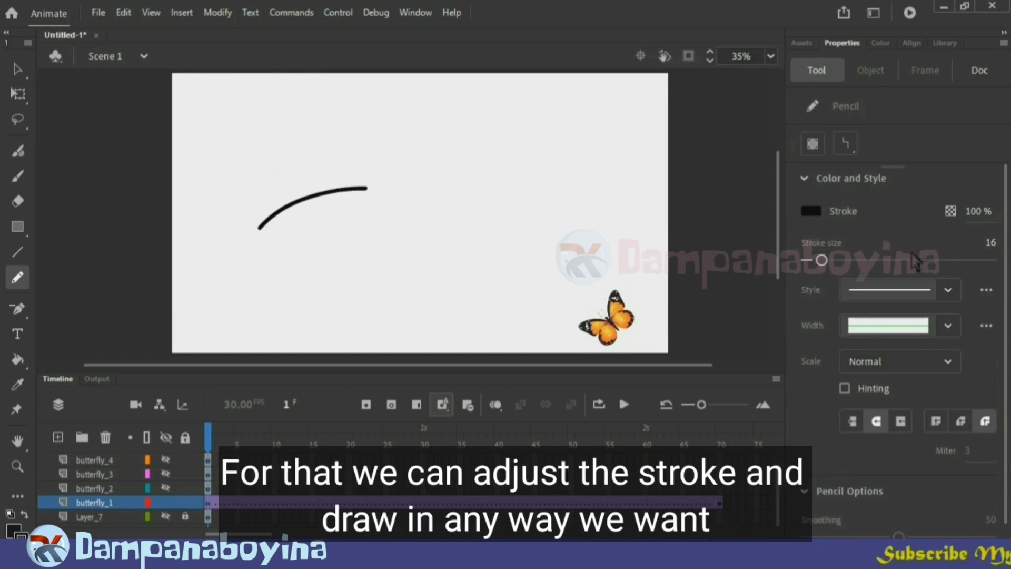
{"action": "left_click_drag", "start_coordinate": [822, 261], "coordinate": [807, 261]}
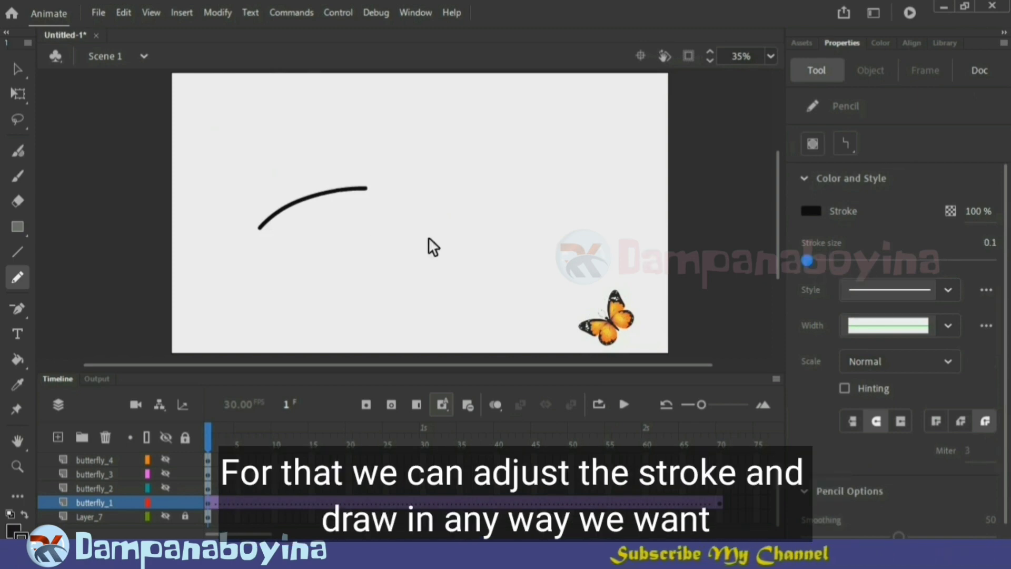
{"action": "left_click_drag", "start_coordinate": [409, 241], "coordinate": [453, 211]}
Set the Pencil stroke size to 15 and draw several sample curved flight paths across the stage
{"action": "left_click_drag", "start_coordinate": [807, 261], "coordinate": [819, 260]}
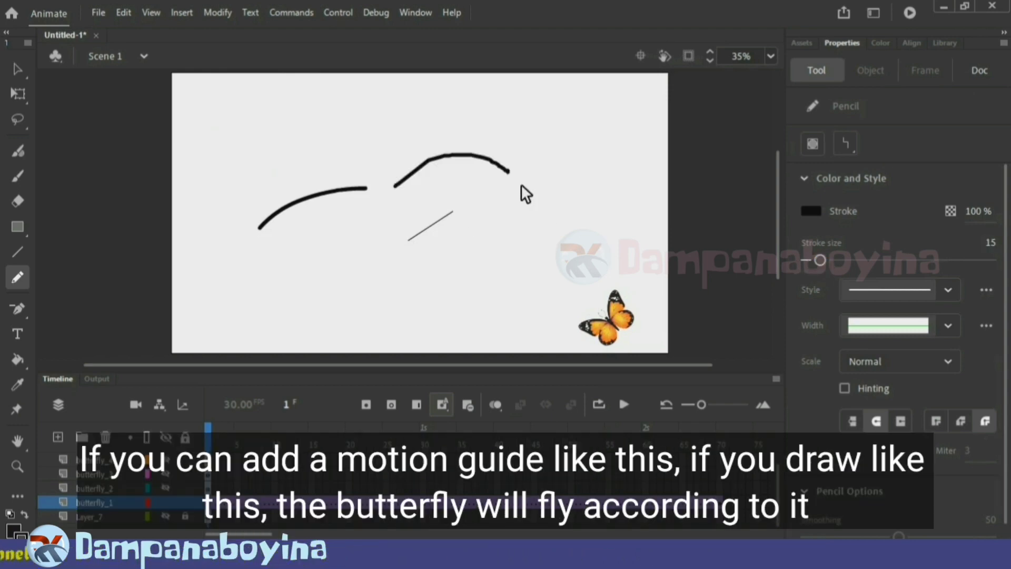
{"action": "left_click_drag", "start_coordinate": [509, 171], "coordinate": [524, 206]}
{"action": "mouse_move", "coordinate": [451, 260]}
{"action": "left_mouse_down"}
{"action": "mouse_move", "coordinate": [556, 248]}
{"action": "mouse_move", "coordinate": [572, 195]}
{"action": "mouse_move", "coordinate": [384, 126]}
{"action": "left_mouse_up"}
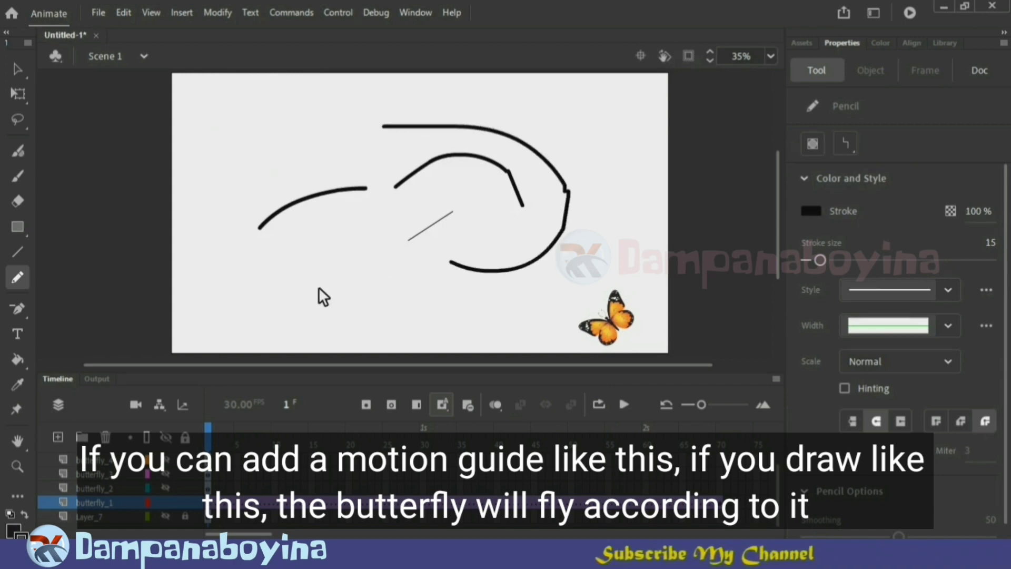
{"action": "left_click_drag", "start_coordinate": [311, 287], "coordinate": [497, 308]}
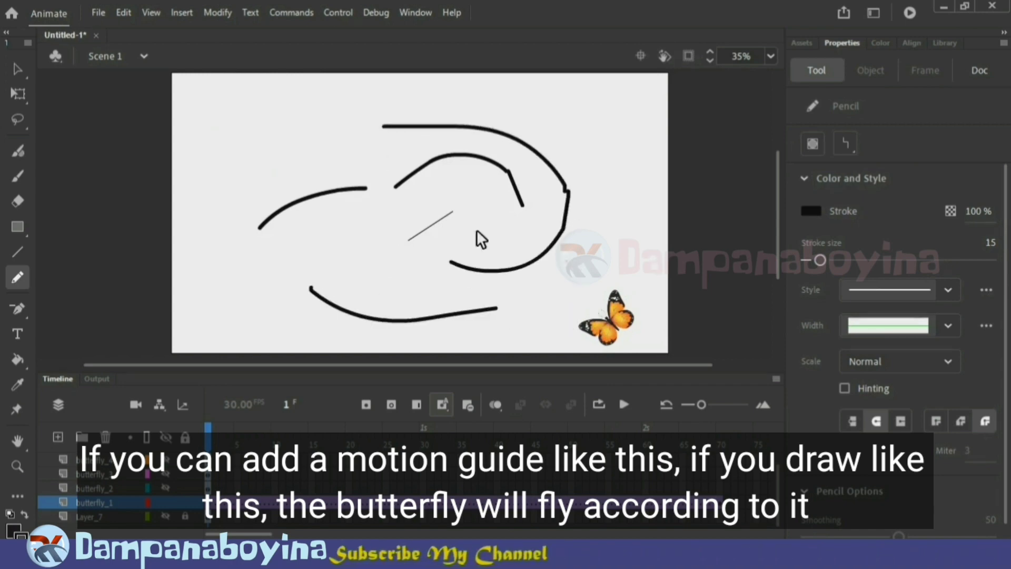
Delete all the sample Pencil strokes from the stage, leaving only the orange butterfly
{"action": "left_click", "coordinate": [19, 69]}
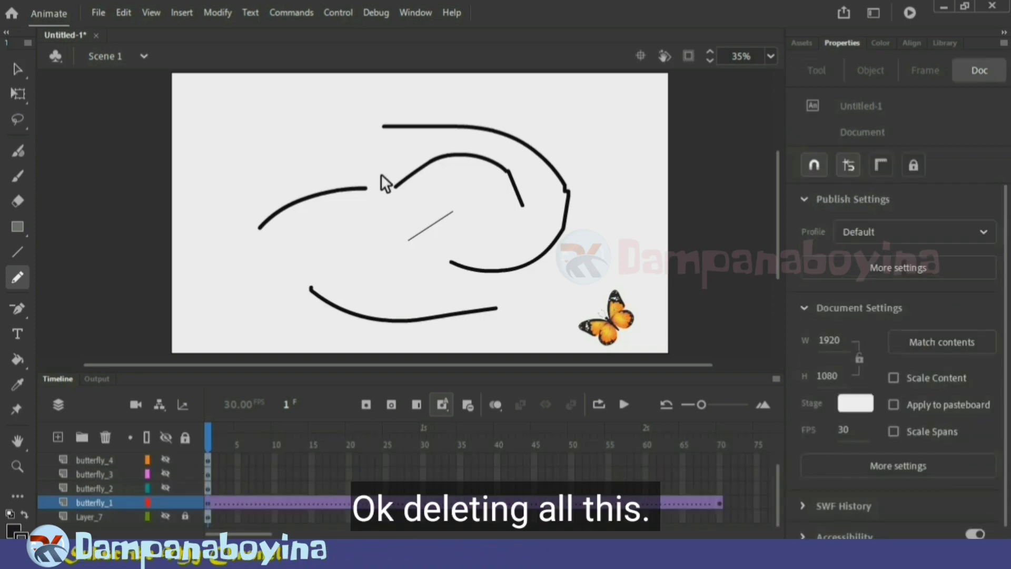
{"action": "left_click_drag", "start_coordinate": [213, 110], "coordinate": [546, 319]}
{"action": "key", "text": "Delete"}
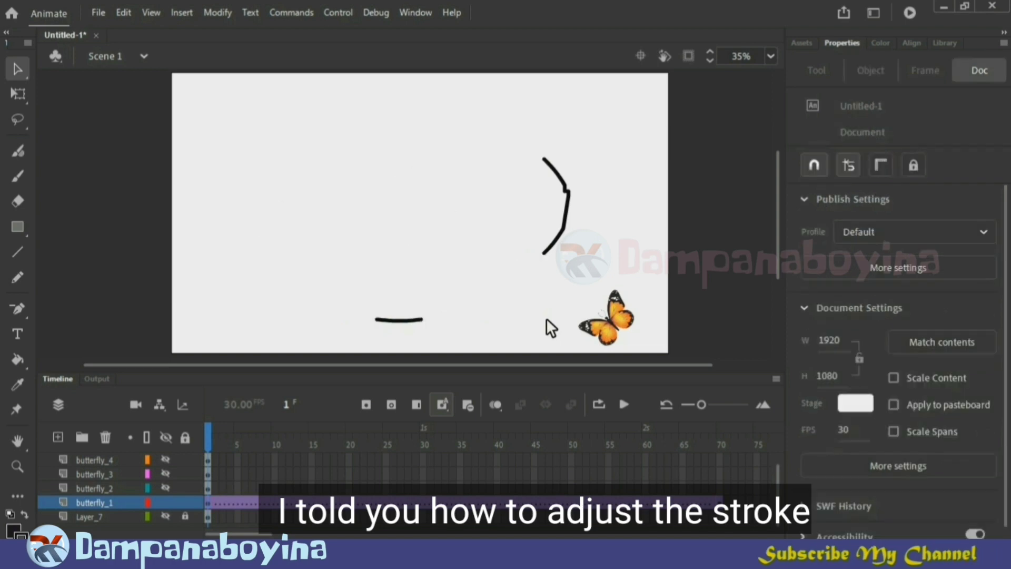
{"action": "left_click_drag", "start_coordinate": [526, 142], "coordinate": [592, 267]}
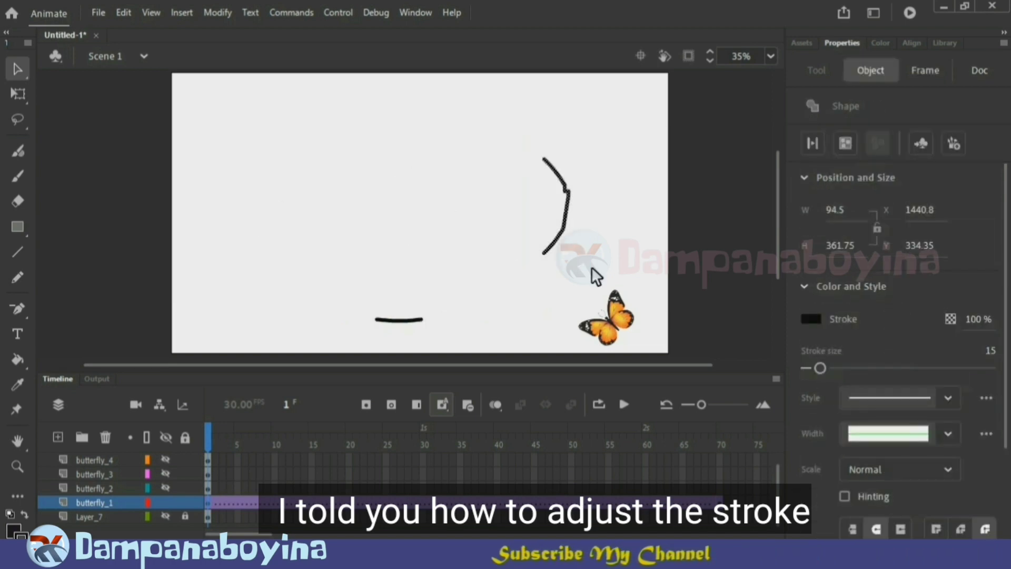
{"action": "key", "text": "Delete"}
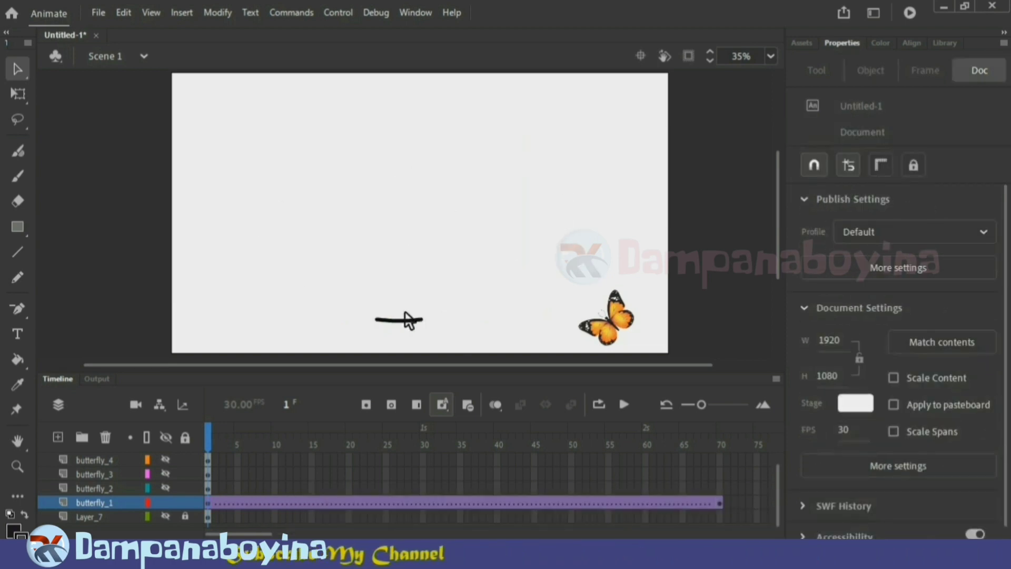
{"action": "left_click_drag", "start_coordinate": [426, 331], "coordinate": [429, 333]}
{"action": "key", "text": "Delete"}
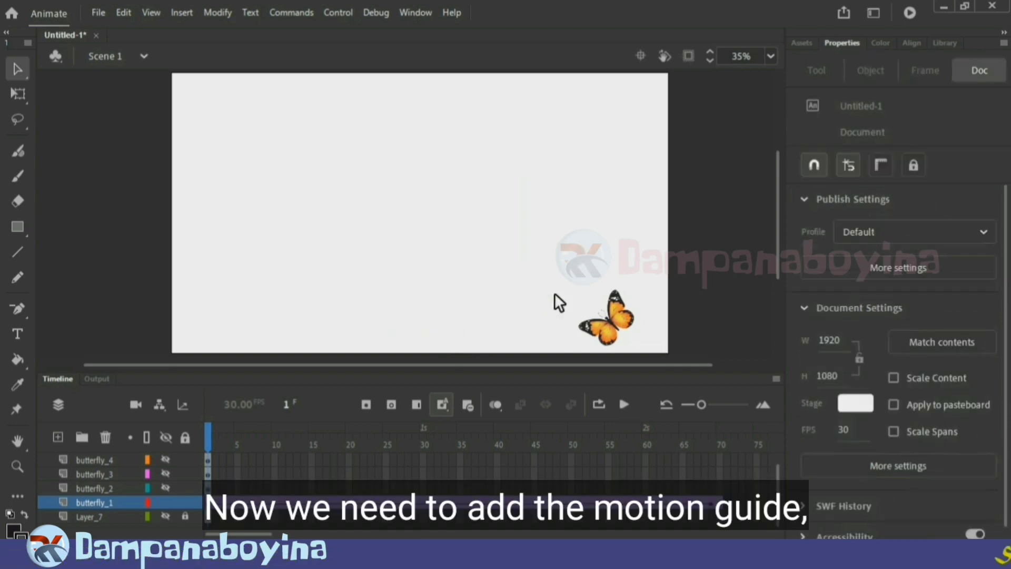
Add a classic motion guide to butterfly_1, draw its Pencil flight path from the butterfly to the stage's upper-left area, and preview the motion
{"action": "right_click", "coordinate": [109, 505]}
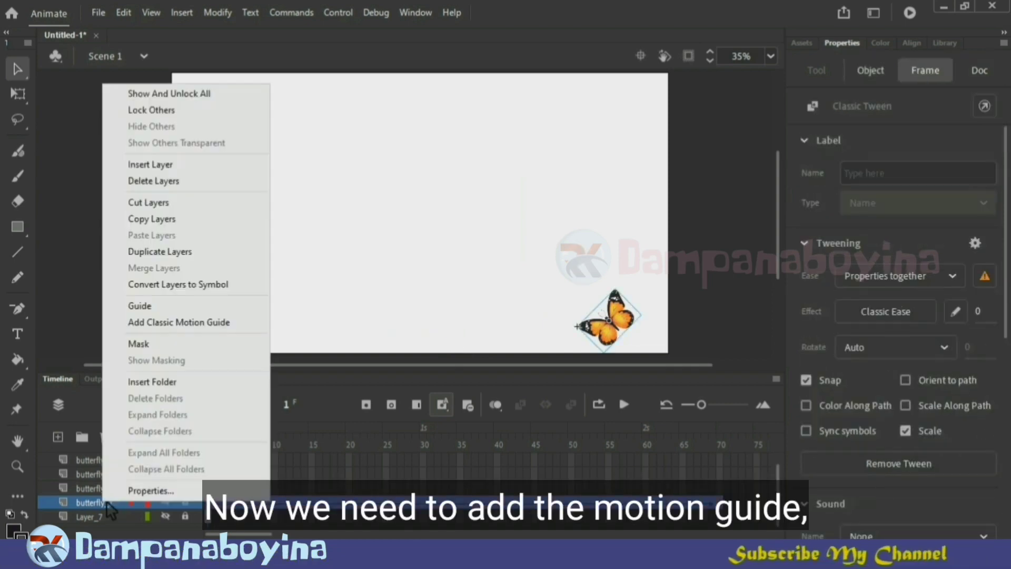
{"action": "left_click", "coordinate": [194, 326]}
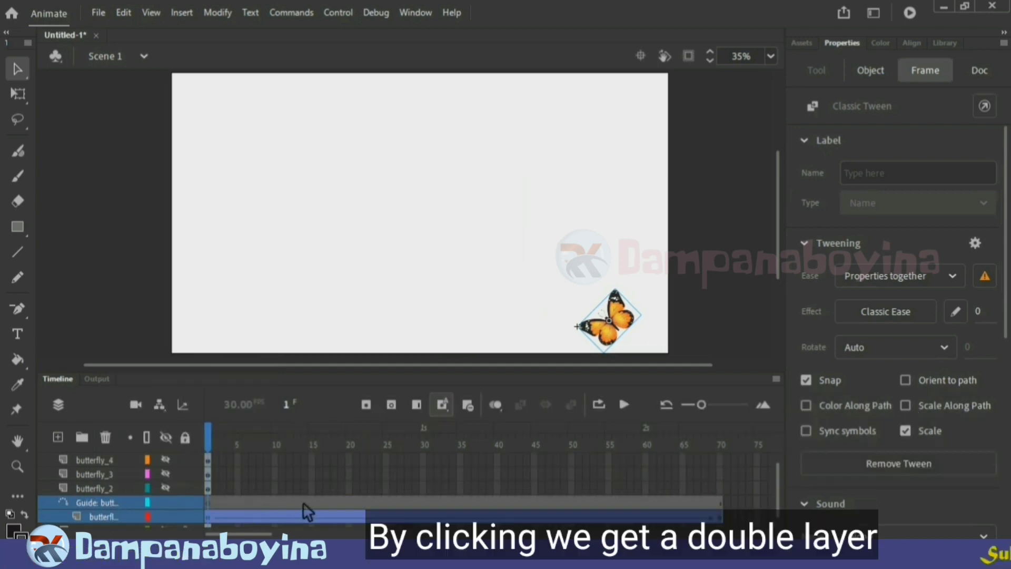
{"action": "left_click", "coordinate": [19, 280]}
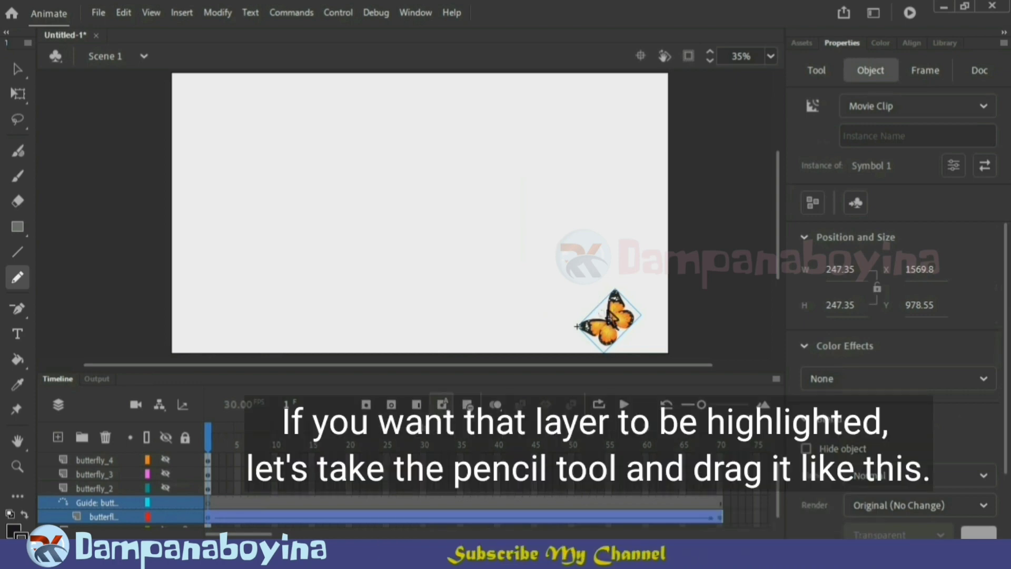
{"action": "mouse_move", "coordinate": [603, 308]}
{"action": "left_mouse_down"}
{"action": "mouse_move", "coordinate": [555, 267]}
{"action": "mouse_move", "coordinate": [342, 211]}
{"action": "mouse_move", "coordinate": [282, 160]}
{"action": "mouse_move", "coordinate": [210, 138]}
{"action": "left_mouse_up"}
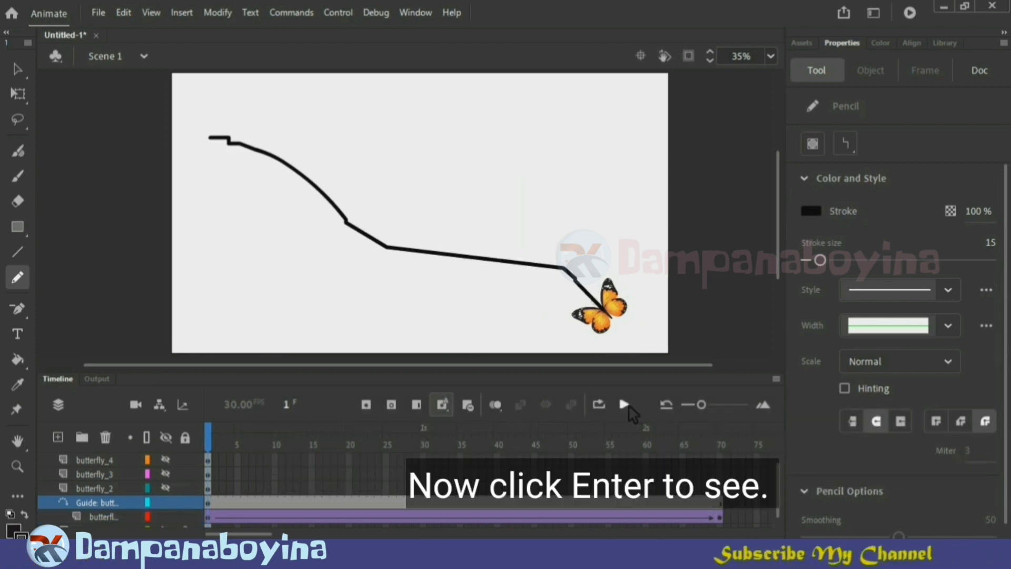
{"action": "key", "text": "Return"}
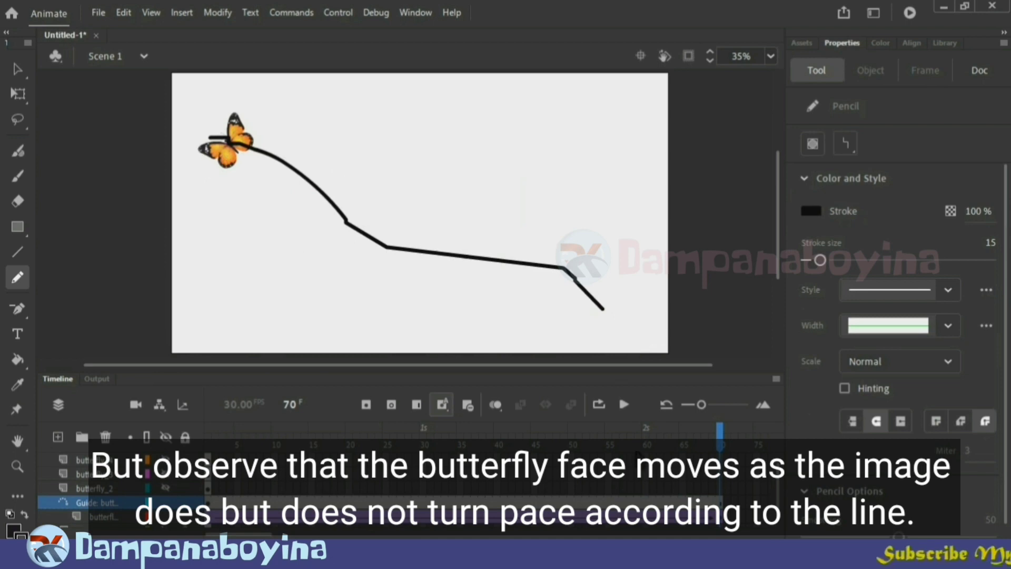
{"action": "mouse_move", "coordinate": [723, 434]}
{"action": "left_mouse_down"}
{"action": "mouse_move", "coordinate": [216, 431]}
{"action": "mouse_move", "coordinate": [416, 446]}
{"action": "mouse_move", "coordinate": [712, 443]}
{"action": "left_mouse_up"}
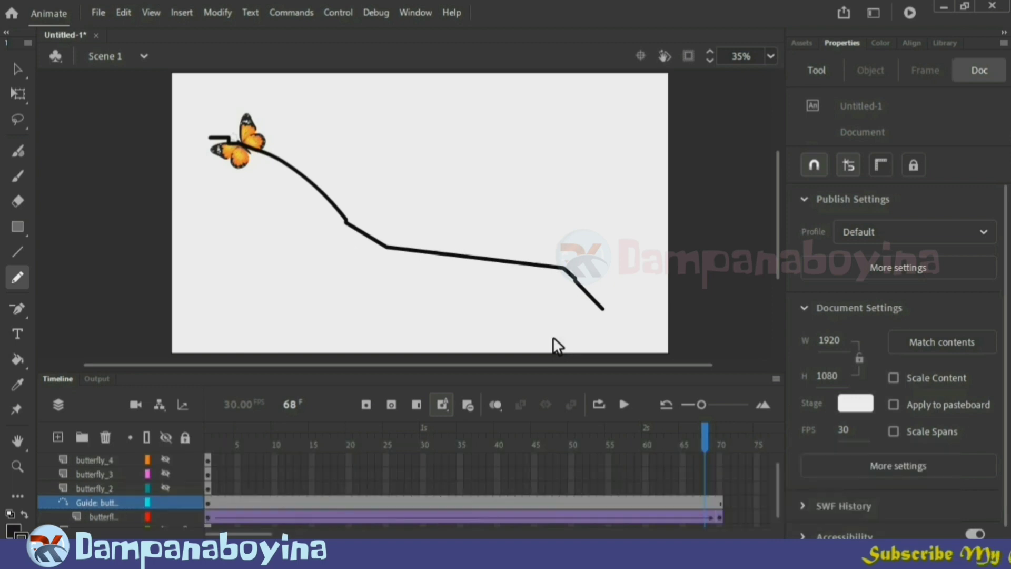
Enable Orient to path on the butterfly_1 classic tween at frame 1, and check the flight by playing and testing the movie
{"action": "left_click", "coordinate": [213, 518]}
{"action": "left_click", "coordinate": [213, 517]}
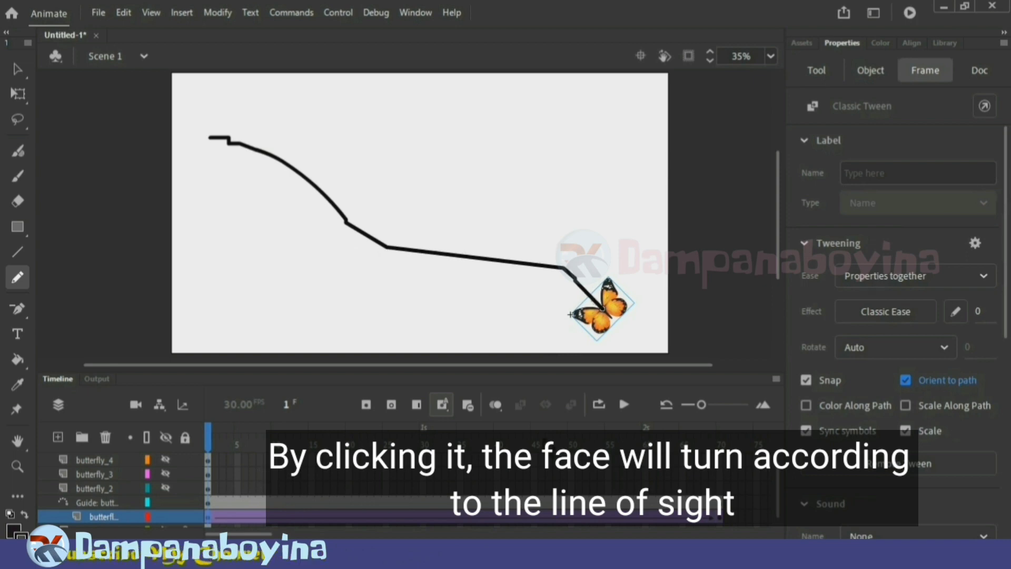
{"action": "left_click", "coordinate": [625, 405]}
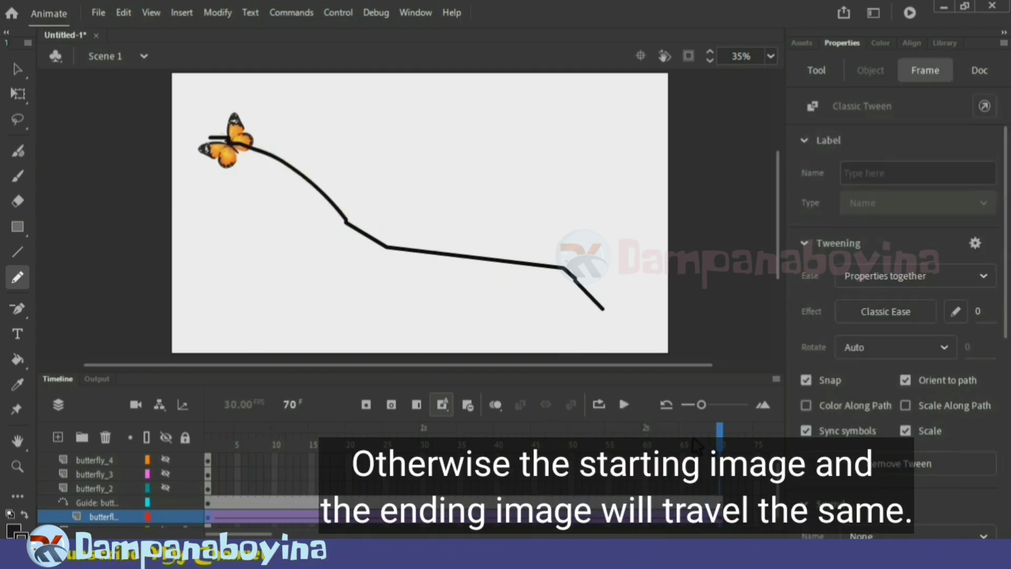
{"action": "key", "text": "Return"}
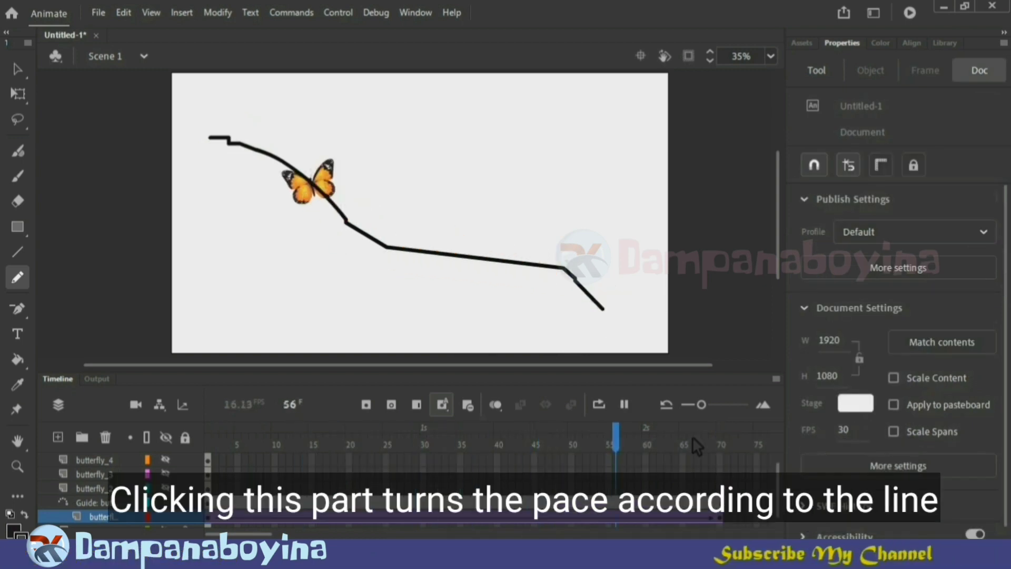
{"action": "key", "text": "ctrl+Return"}
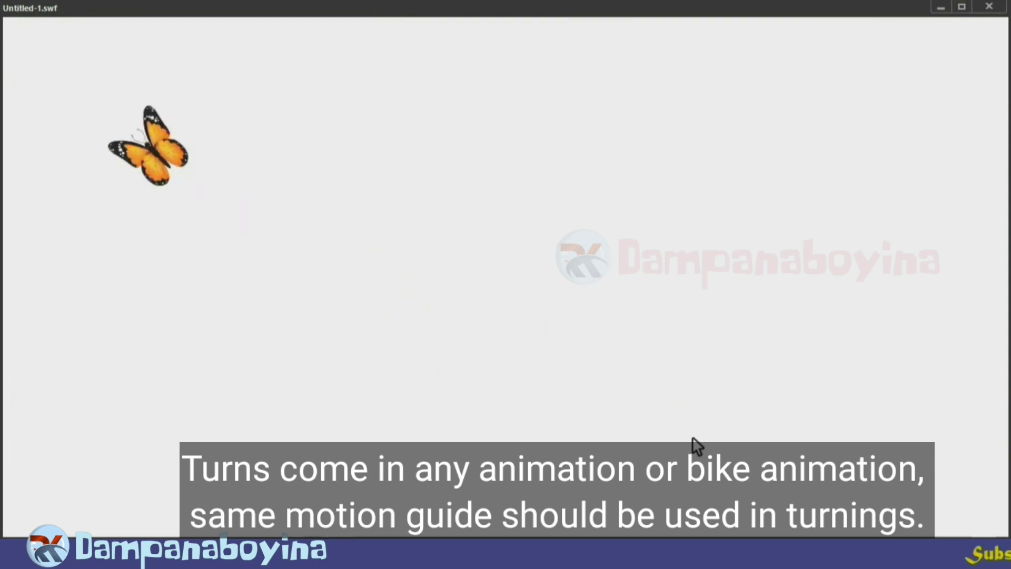
{"action": "left_click", "coordinate": [1000, 7]}
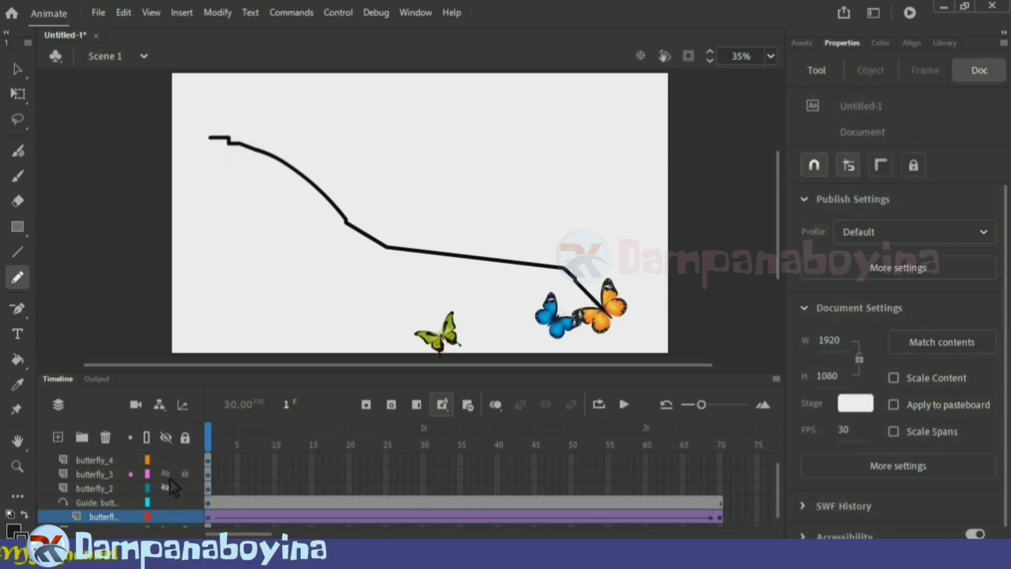
Show the hidden butterfly layers and the Layer_7 landscape background, and test the movie with everything visible
{"action": "left_click", "coordinate": [167, 486]}
{"action": "scroll", "coordinate": [170, 485], "scroll_direction": "up", "scroll_amount": 1}
{"action": "left_click", "coordinate": [169, 456]}
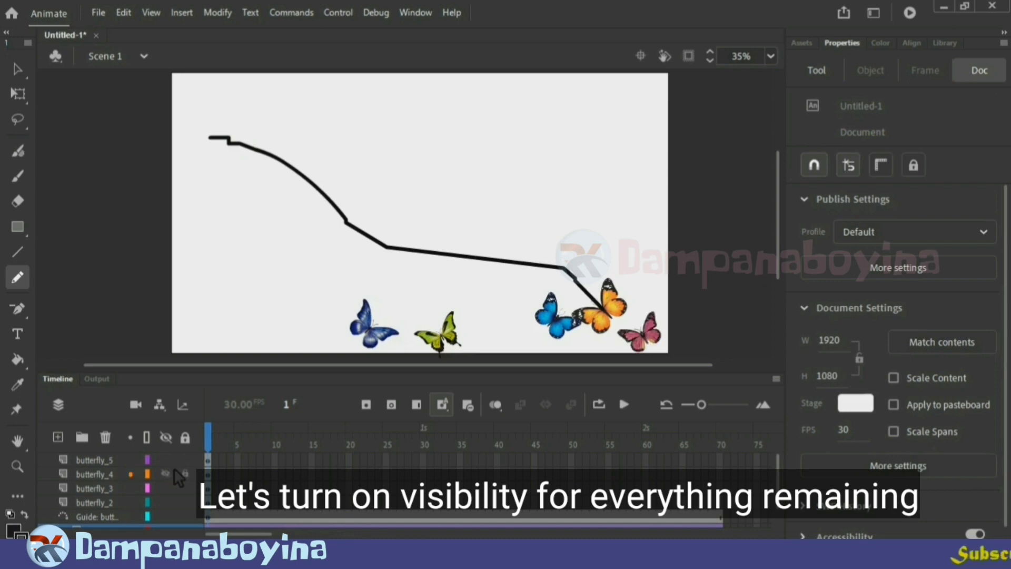
{"action": "scroll", "coordinate": [173, 467], "scroll_direction": "down", "scroll_amount": 2}
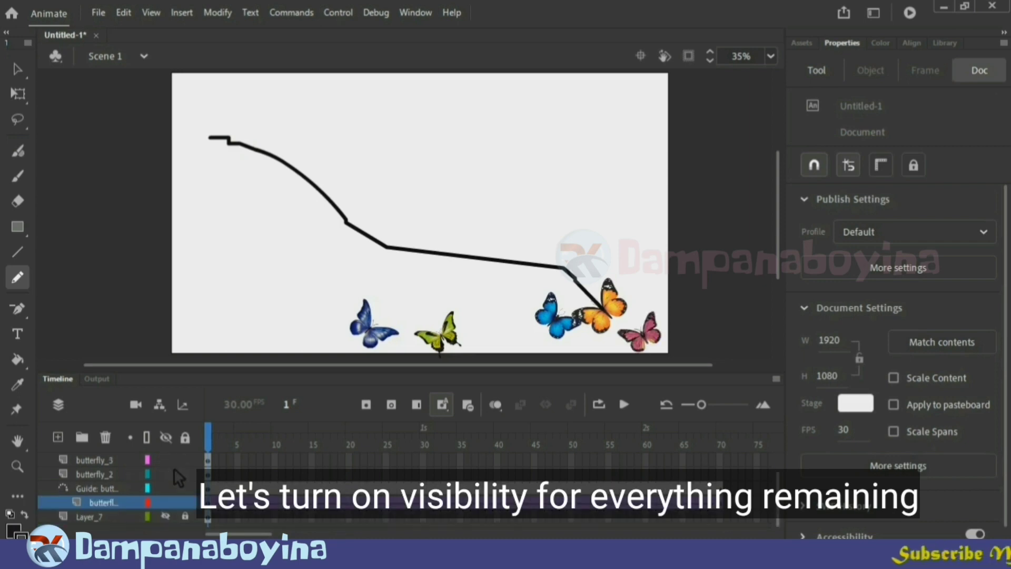
{"action": "left_click", "coordinate": [165, 517]}
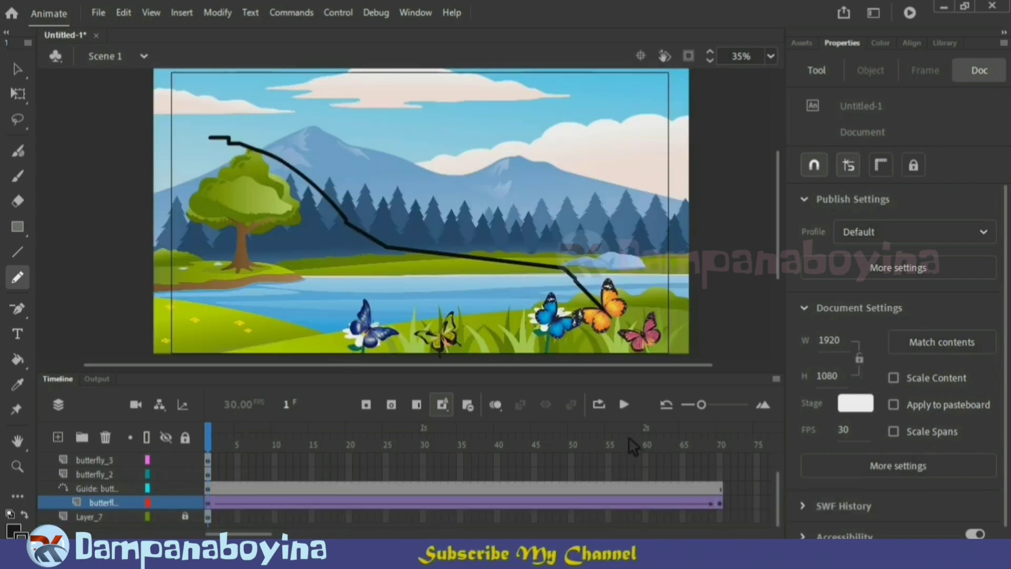
{"action": "key", "text": "ctrl+Return"}
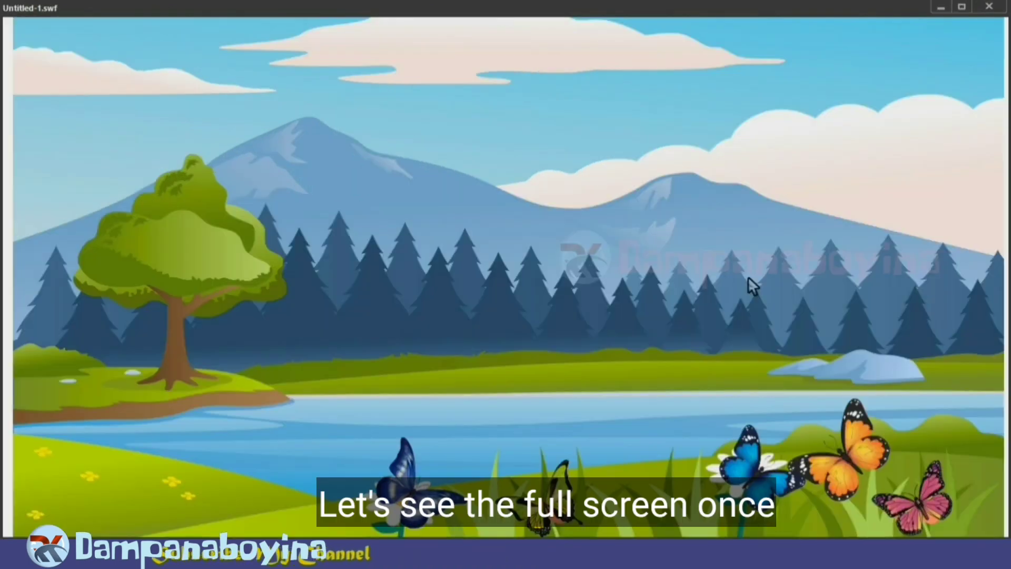